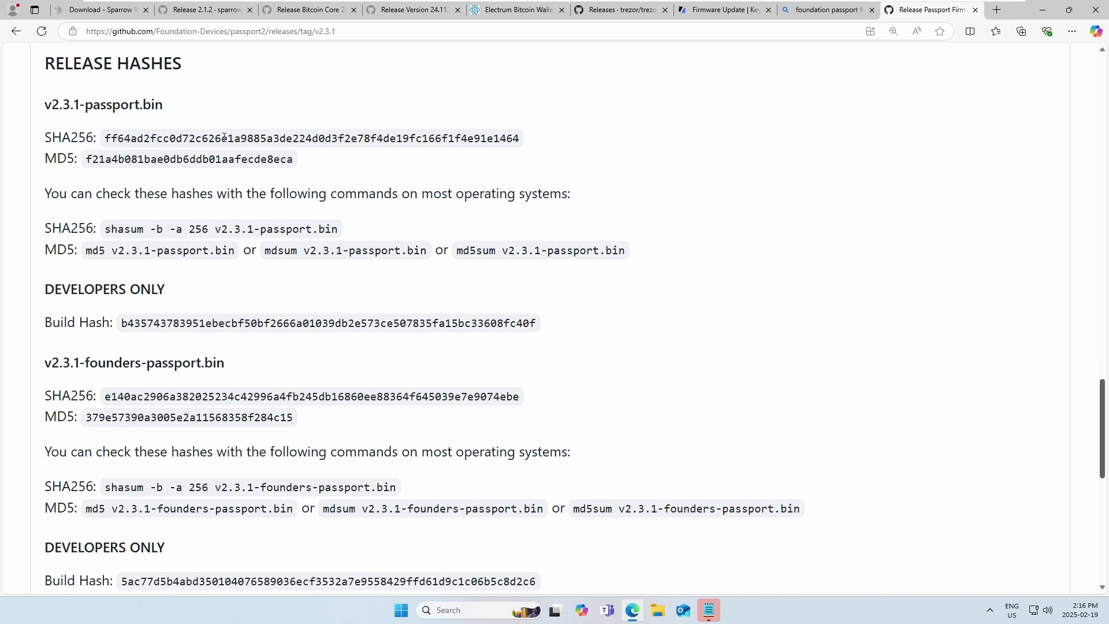
# - Inspect the published SHA256 and MD5 hashes, then scroll down toward the v2.3.1 release assets
pyautogui.doubleClick(224, 137)
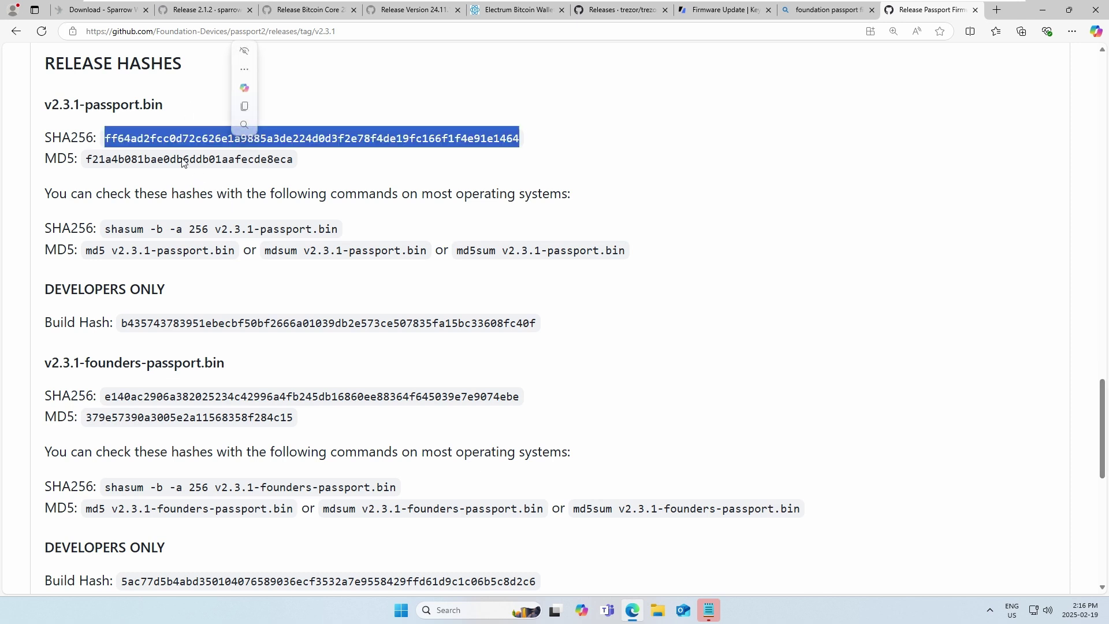
pyautogui.doubleClick(223, 159)
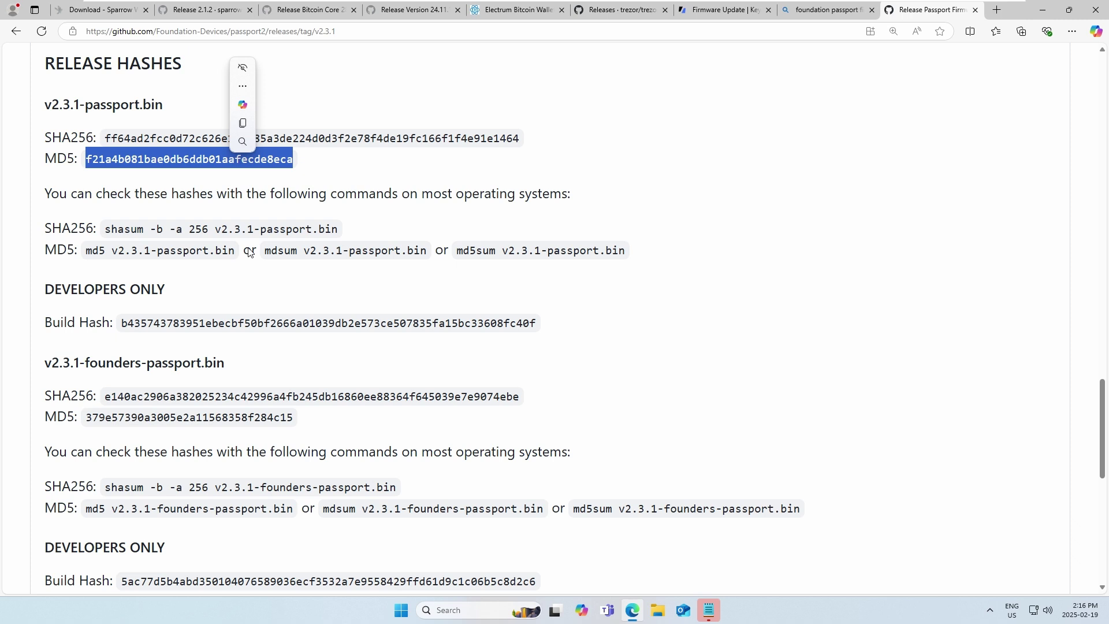
pyautogui.click(325, 172)
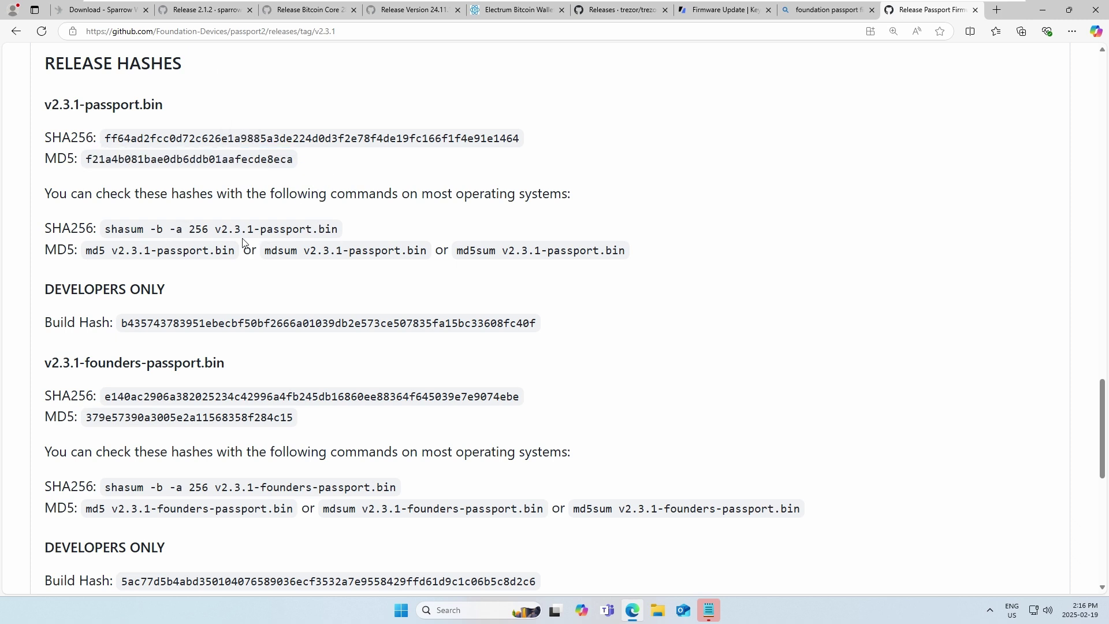
pyautogui.moveTo(163, 105); pyautogui.dragTo(42, 109)
pyautogui.scroll(-10, 312, 287)
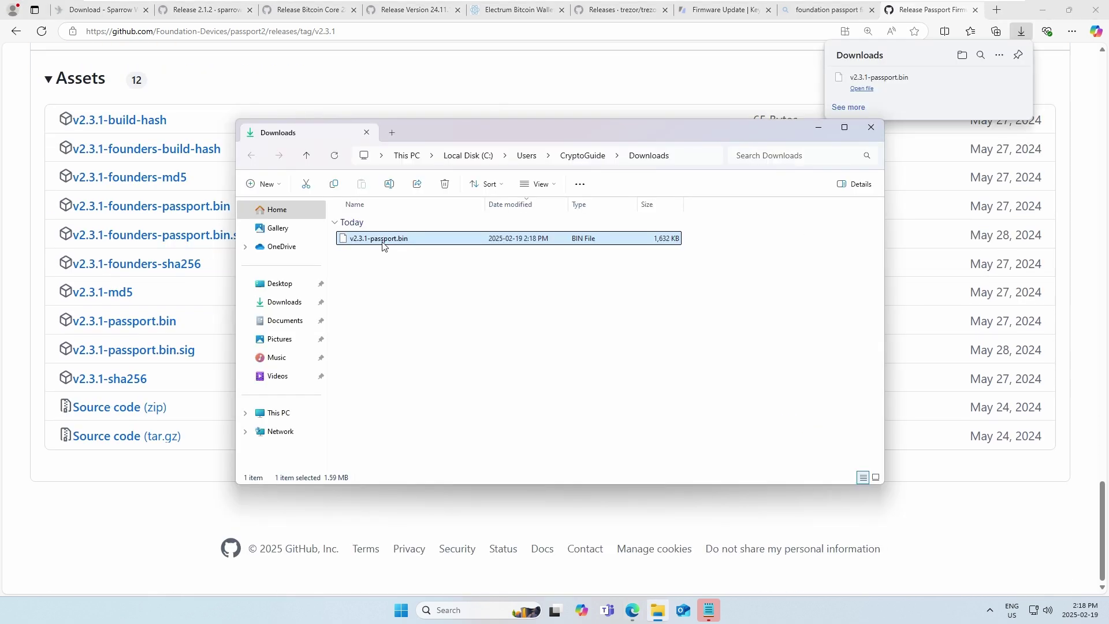
# - Open a PowerShell terminal in the Downloads folder and arrange it beside File Explorer
pyautogui.click(517, 351)
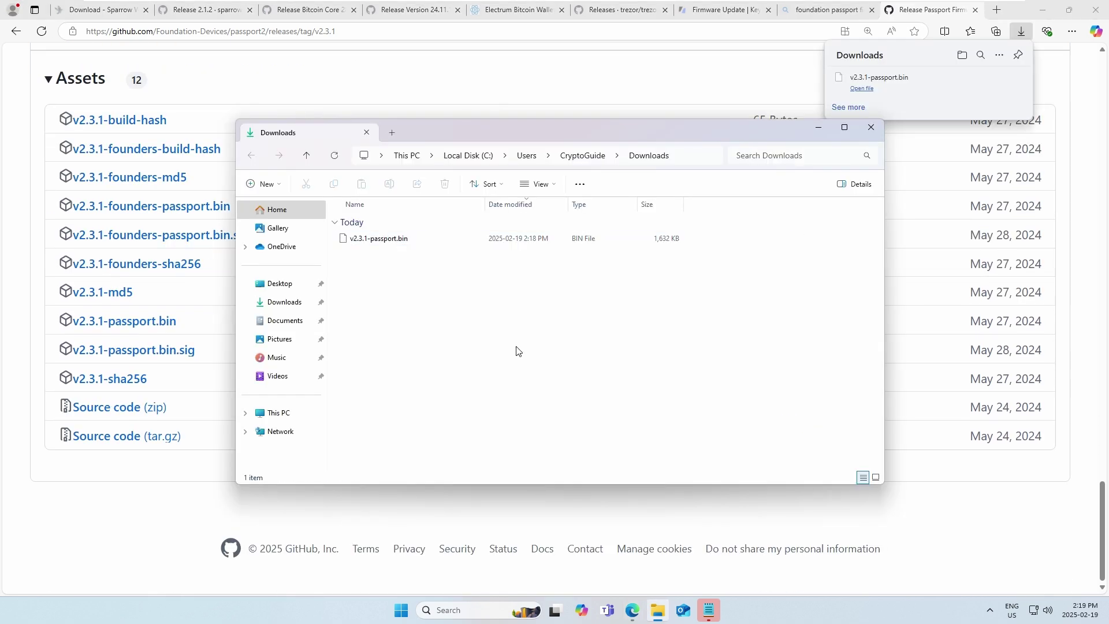
pyautogui.rightClick(398, 280)
pyautogui.click(440, 401)
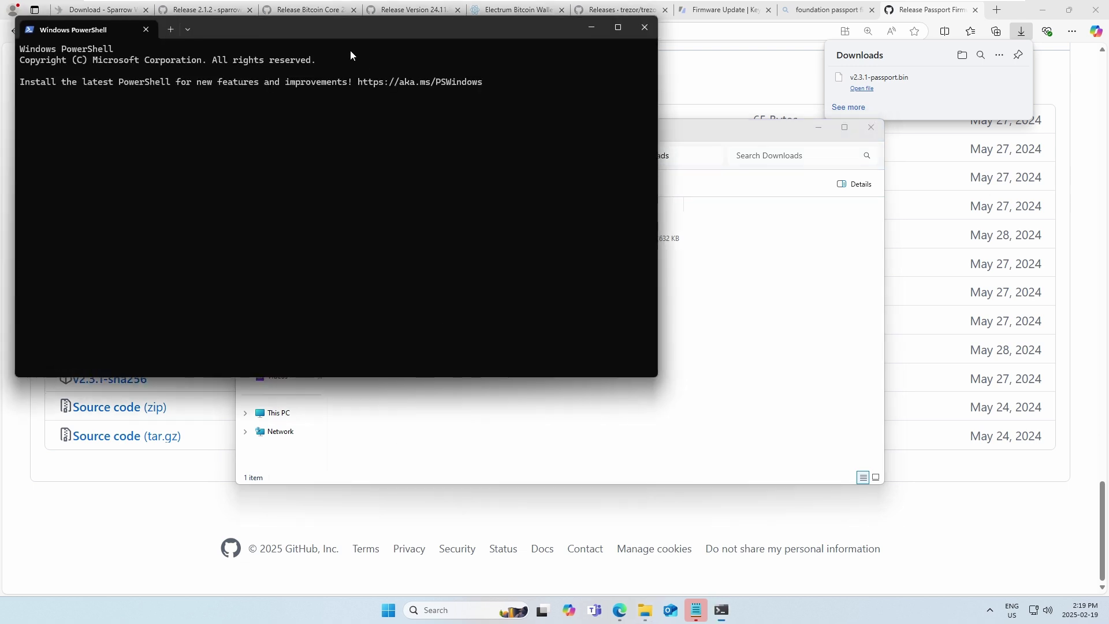
pyautogui.moveTo(330, 25); pyautogui.dragTo(540, 251)
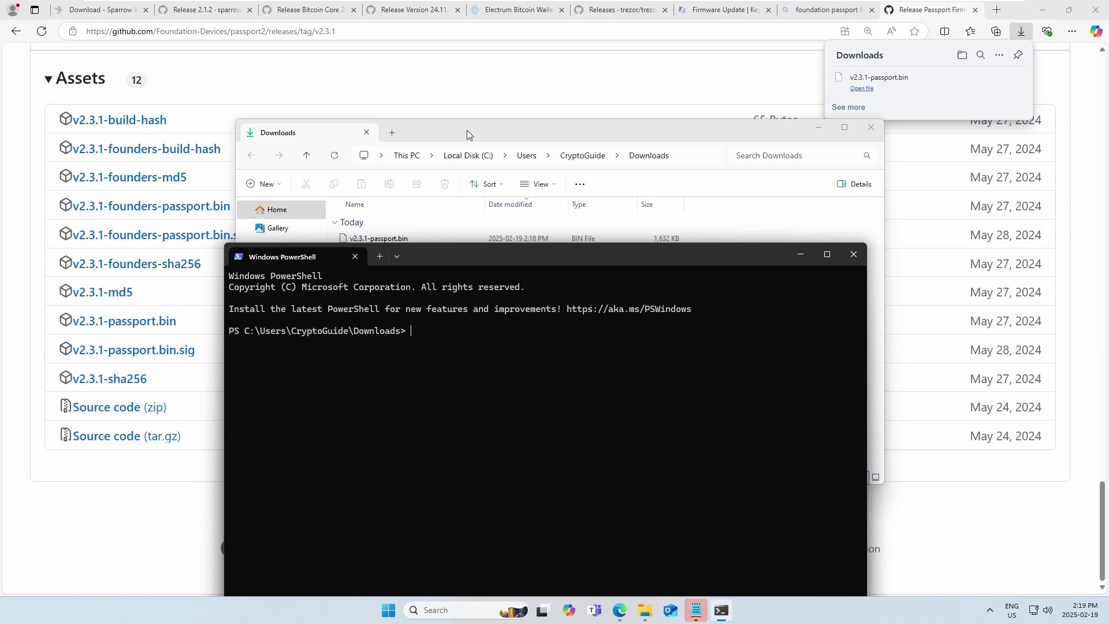
pyautogui.moveTo(467, 132); pyautogui.dragTo(454, 105)
pyautogui.click(470, 476)
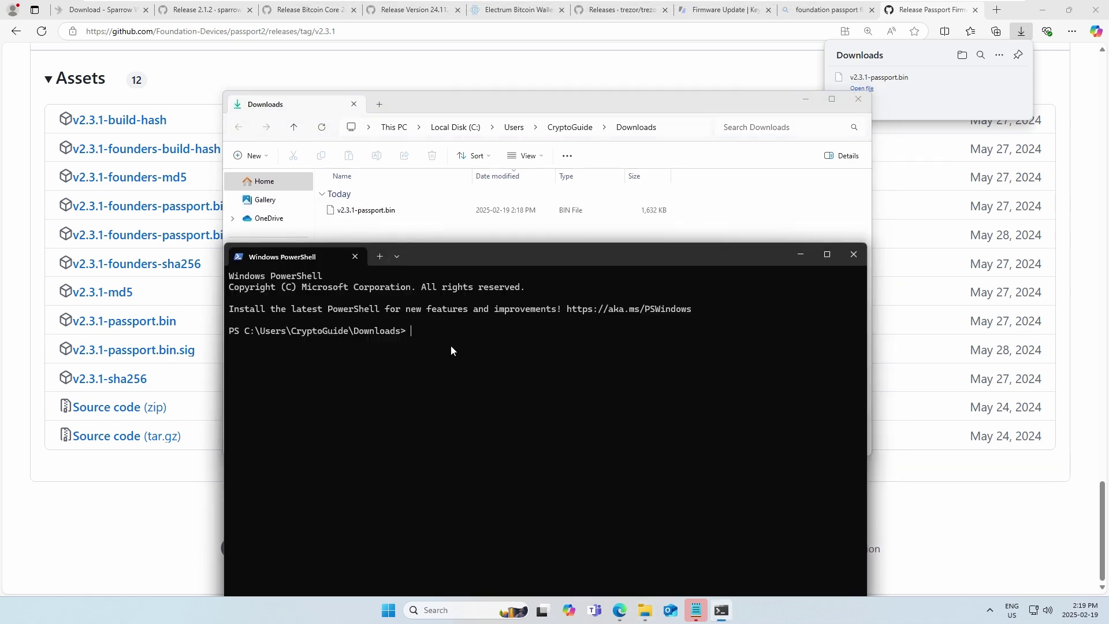
# - Run certutil -hashfile on v2.3.1-passport.bin and copy the resulting SHA256 hash
pyautogui.write('certutil -hashfile')
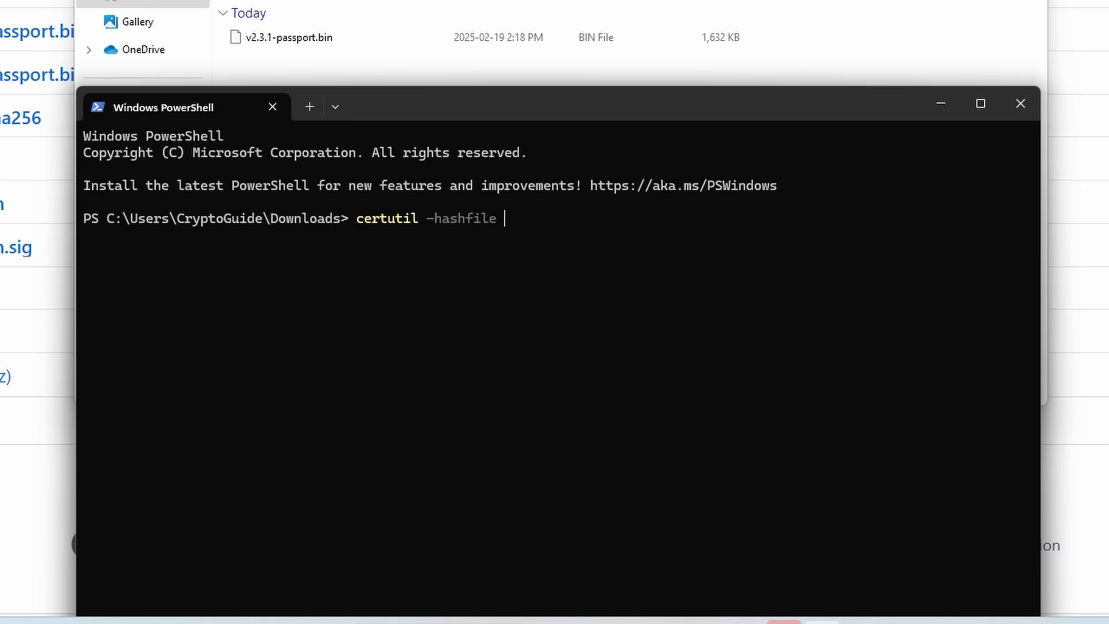
pyautogui.write(' .\\v2.3.1-passport.bin sha256')
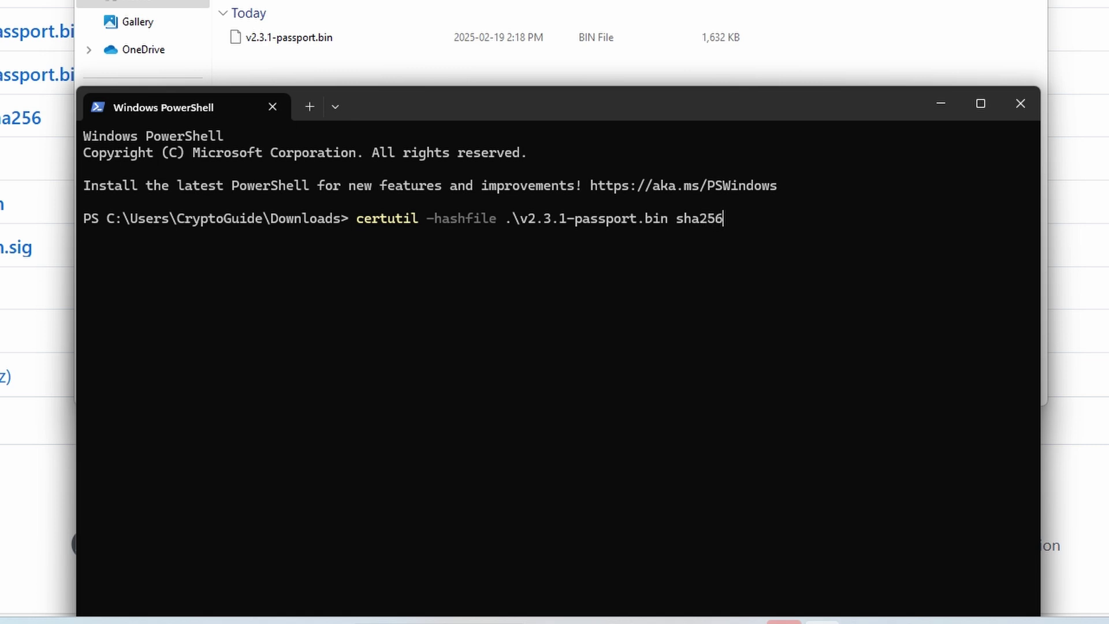
pyautogui.press('Return')
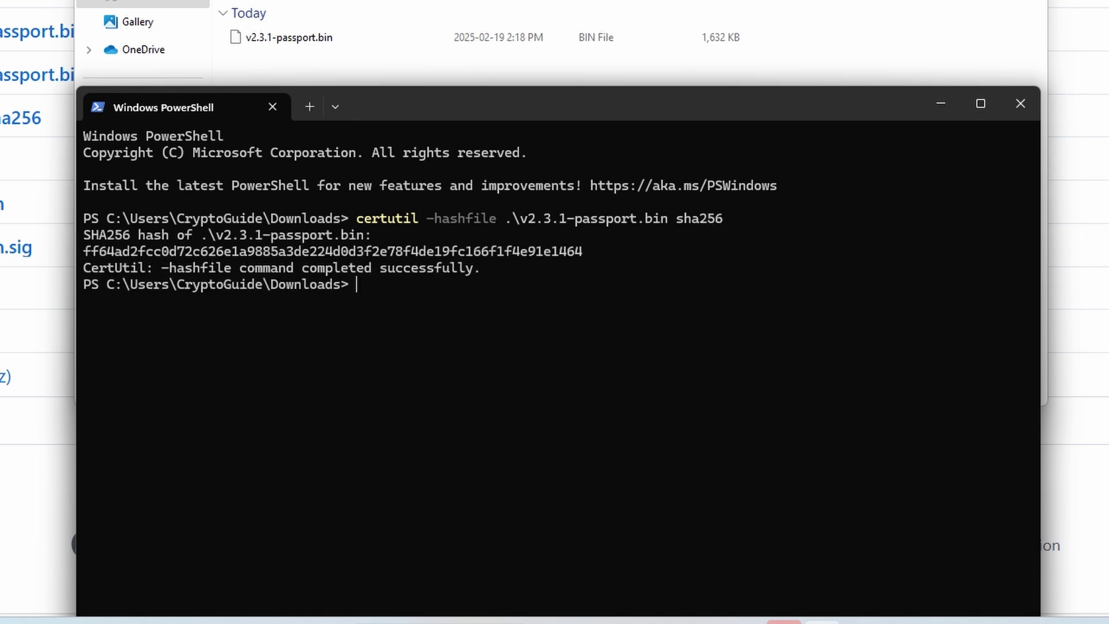
pyautogui.moveTo(581, 251); pyautogui.dragTo(84, 253)
pyautogui.hotkey('ctrl', 'c')
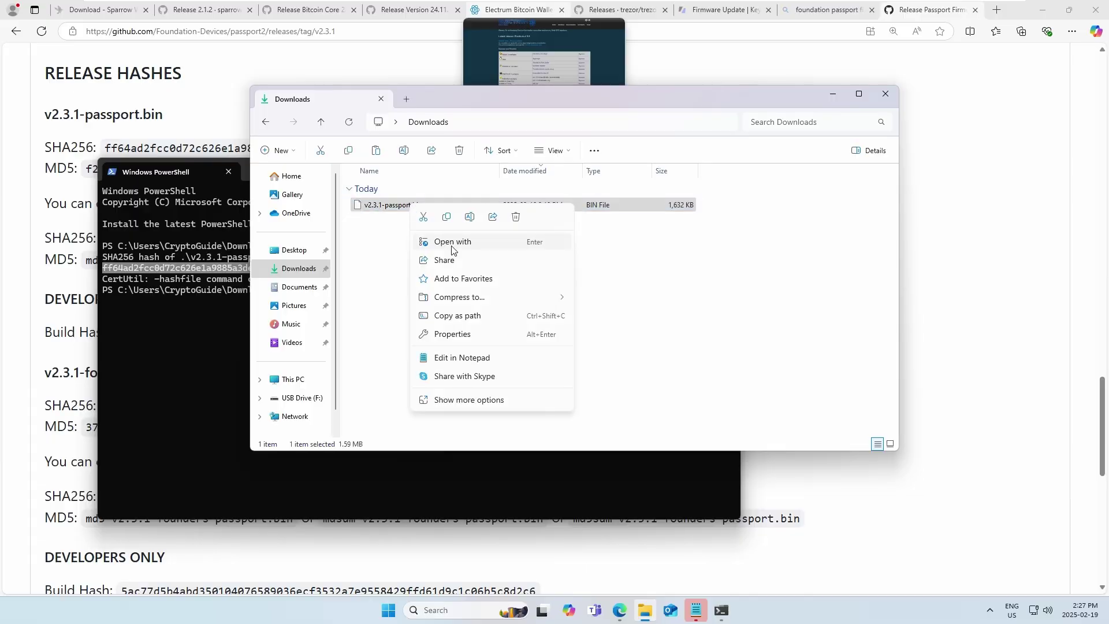
# - Copy v2.3.1-passport.bin and switch to the empty USB Drive (F:)
pyautogui.click(447, 217)
pyautogui.click(302, 397)
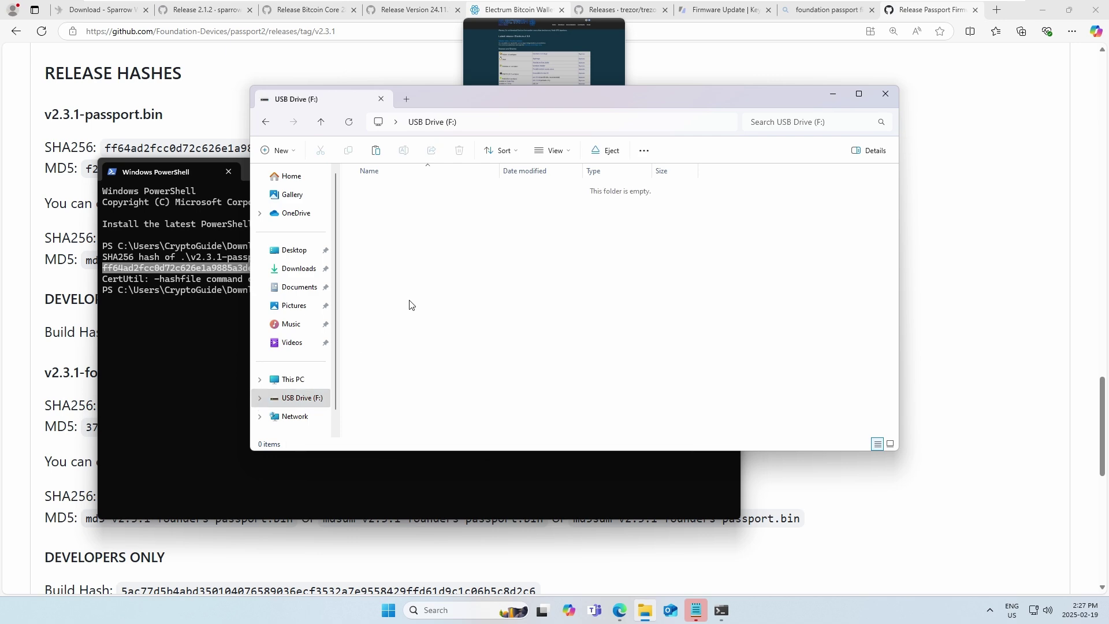
# - Paste v2.3.1-passport.bin onto USB Drive (F:)
pyautogui.hotkey('ctrl', 'v')
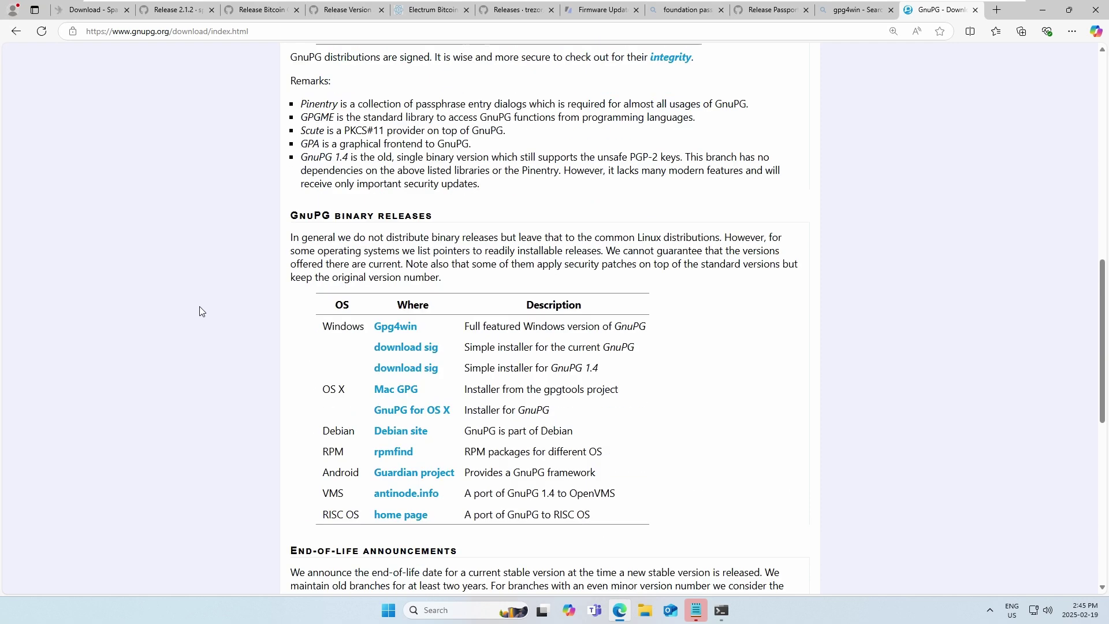
pyautogui.scroll(-1, 199, 311)
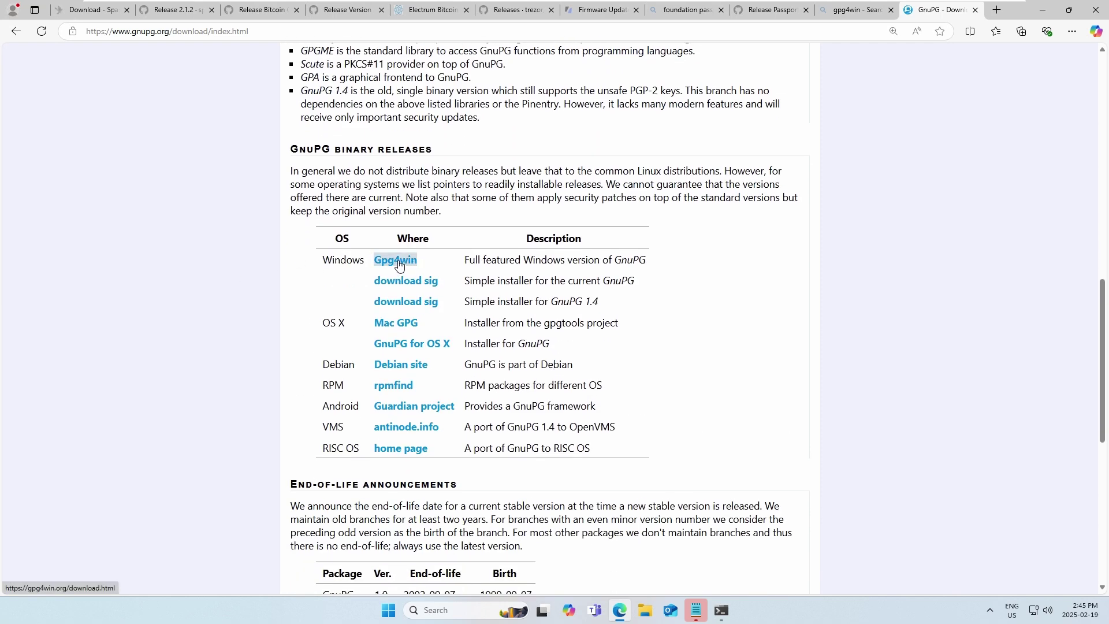
# - Go from gnupg.org to the Gpg4win site and download Gpg4win 4.4.0 with Bitcoin as donation method
pyautogui.moveTo(648, 261); pyautogui.dragTo(458, 263)
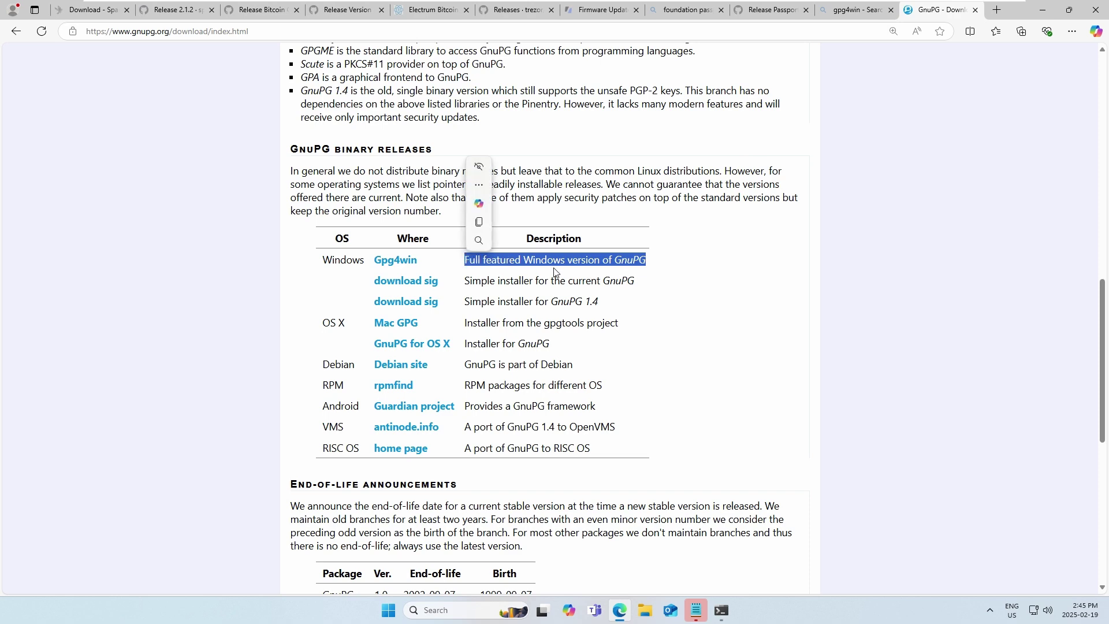
pyautogui.click(385, 261)
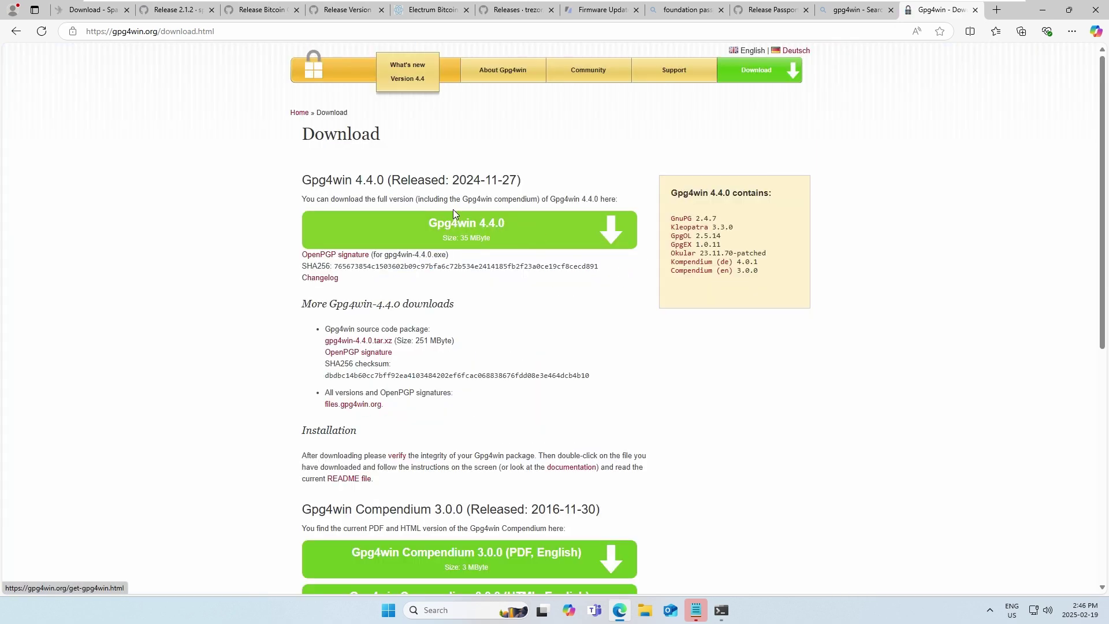
pyautogui.click(482, 239)
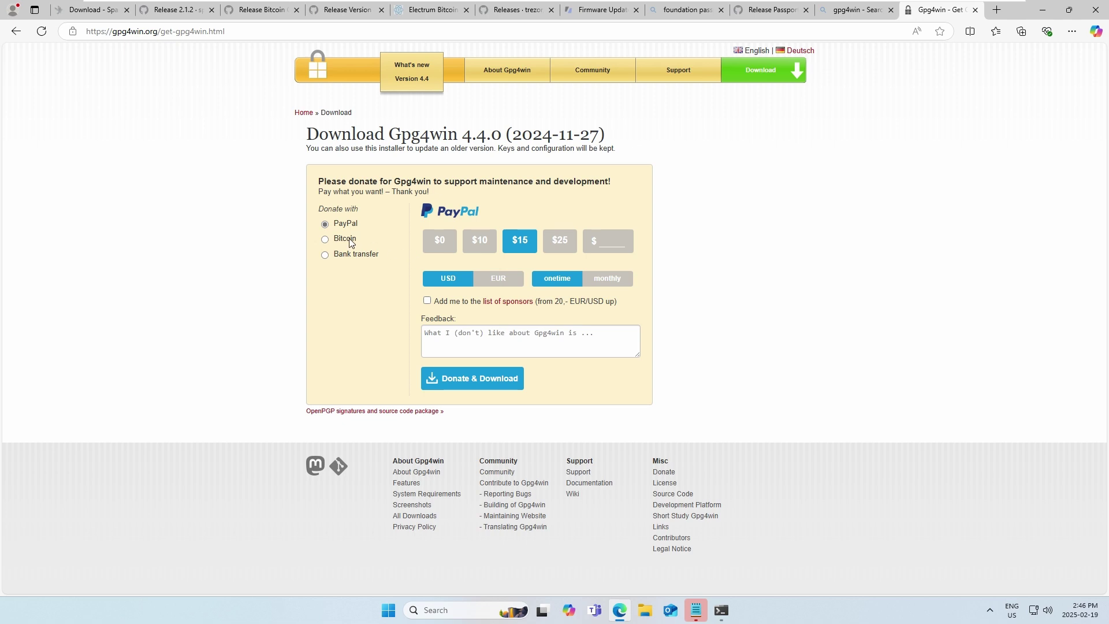
pyautogui.click(326, 240)
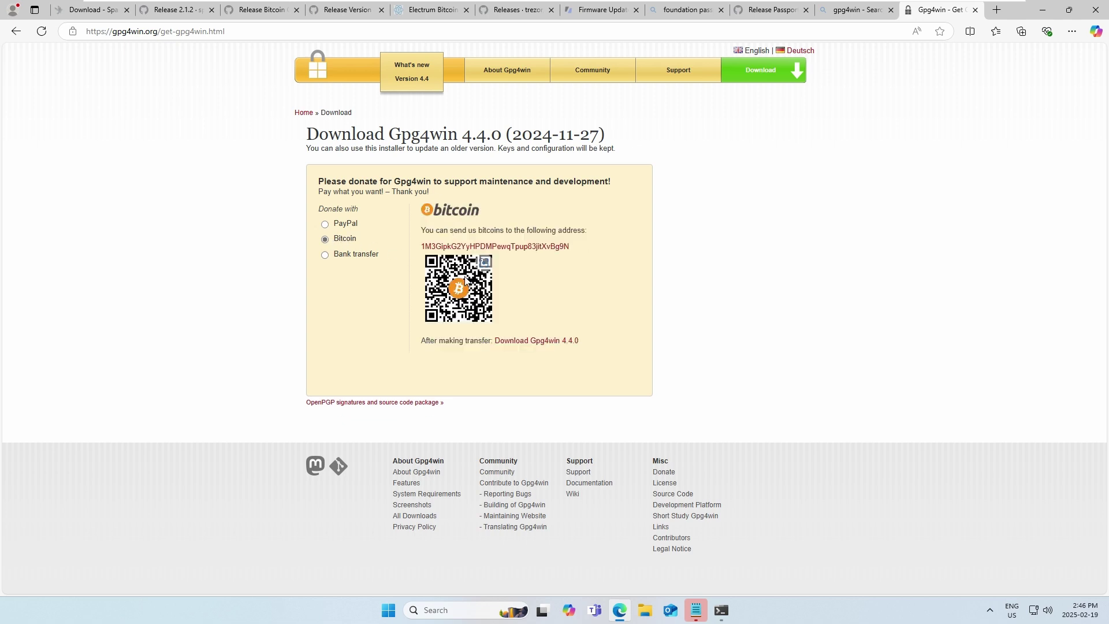
pyautogui.click(561, 341)
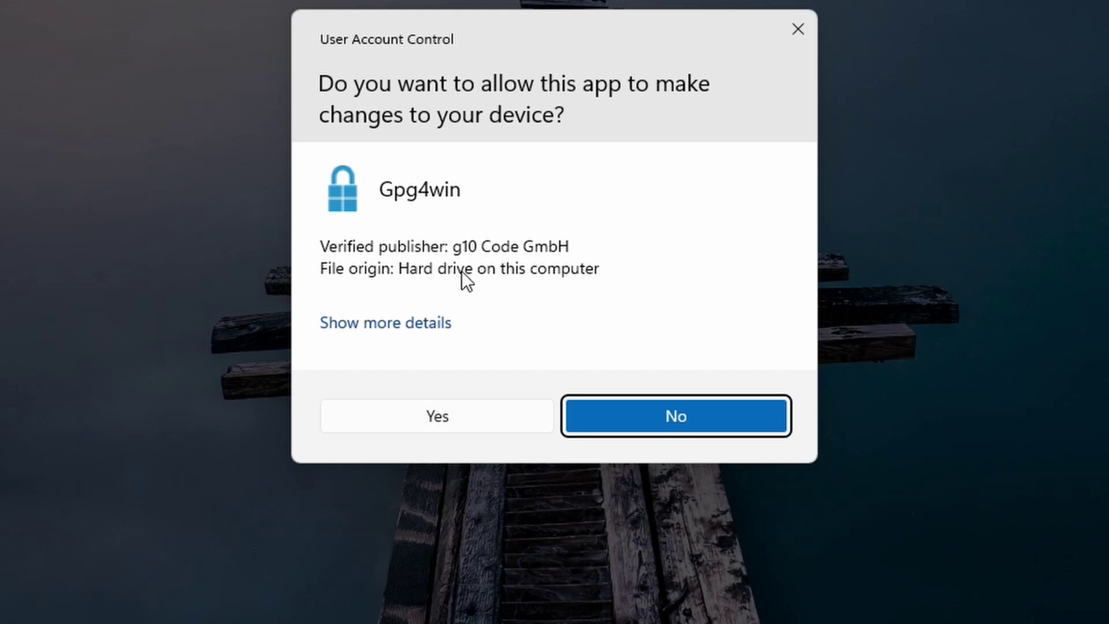
# - Review the detailed fields of g10 Code GmbH's code-signing certificate, then close it
pyautogui.click(437, 324)
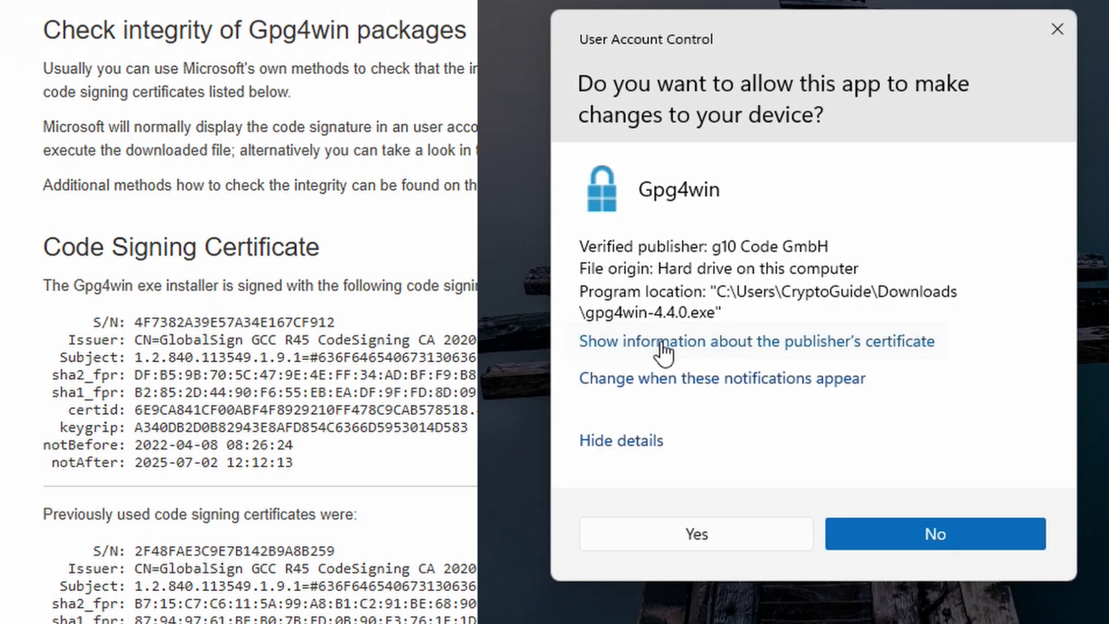
pyautogui.click(663, 342)
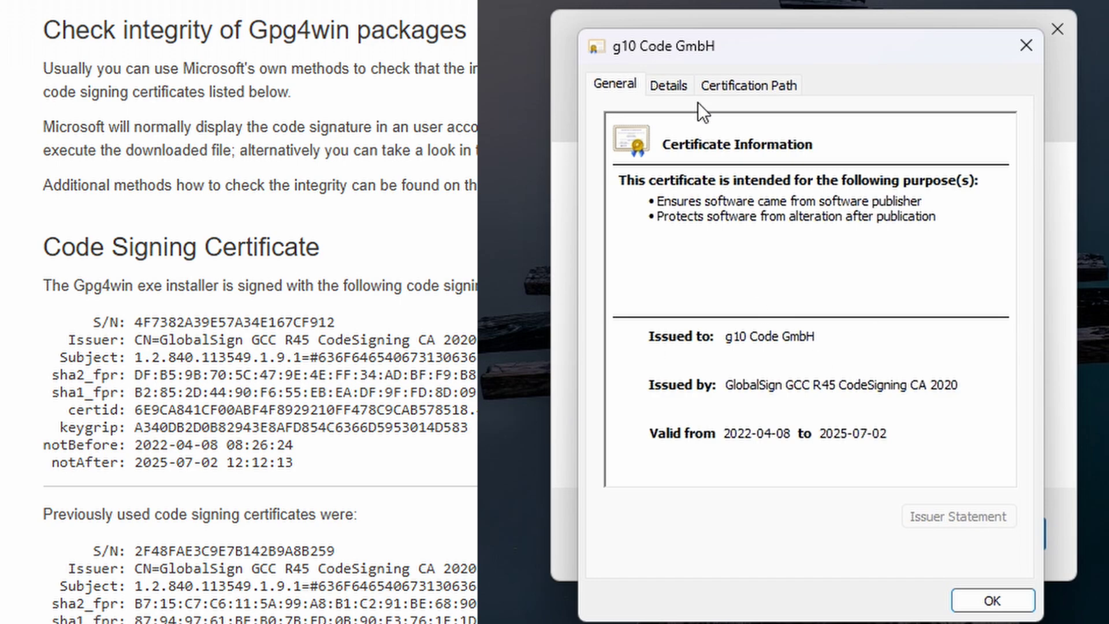
pyautogui.click(674, 88)
pyautogui.scroll(-3, 855, 259)
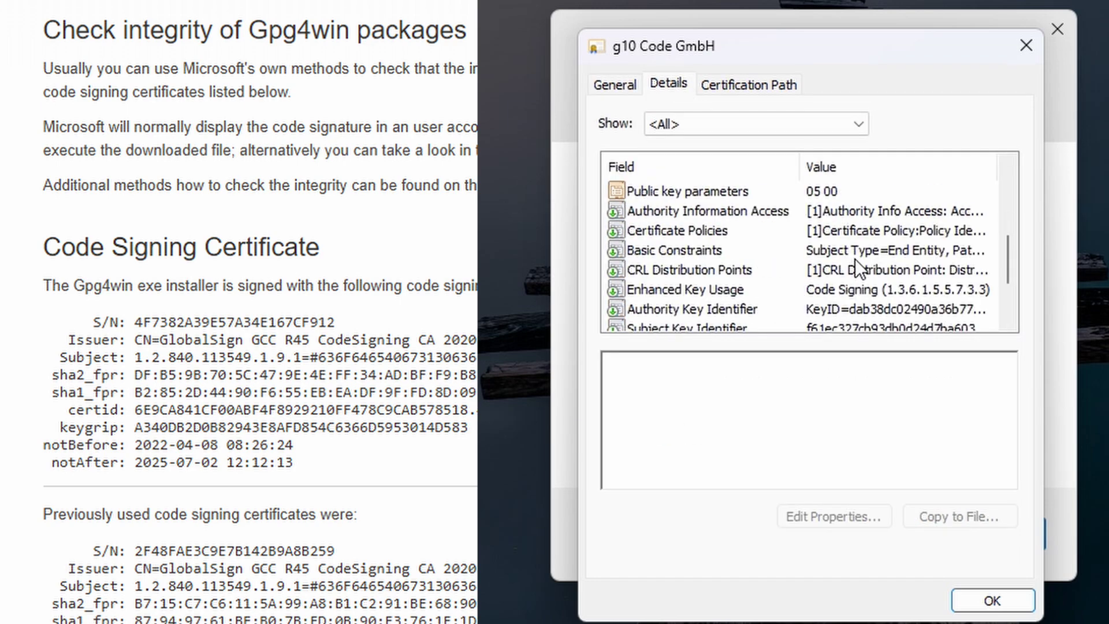
pyautogui.scroll(3, 855, 259)
pyautogui.click(1025, 46)
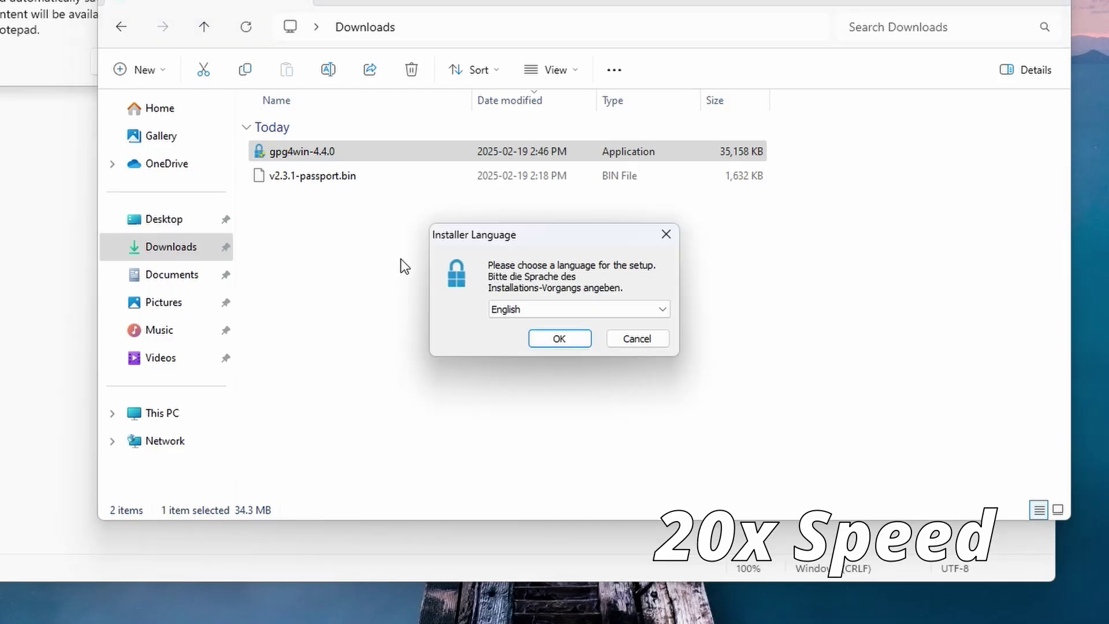
# - Install Gpg4win 4.4.0 in English with default components and folder, then launch Kleopatra
pyautogui.click(559, 336)
pyautogui.click(649, 439)
pyautogui.click(694, 499)
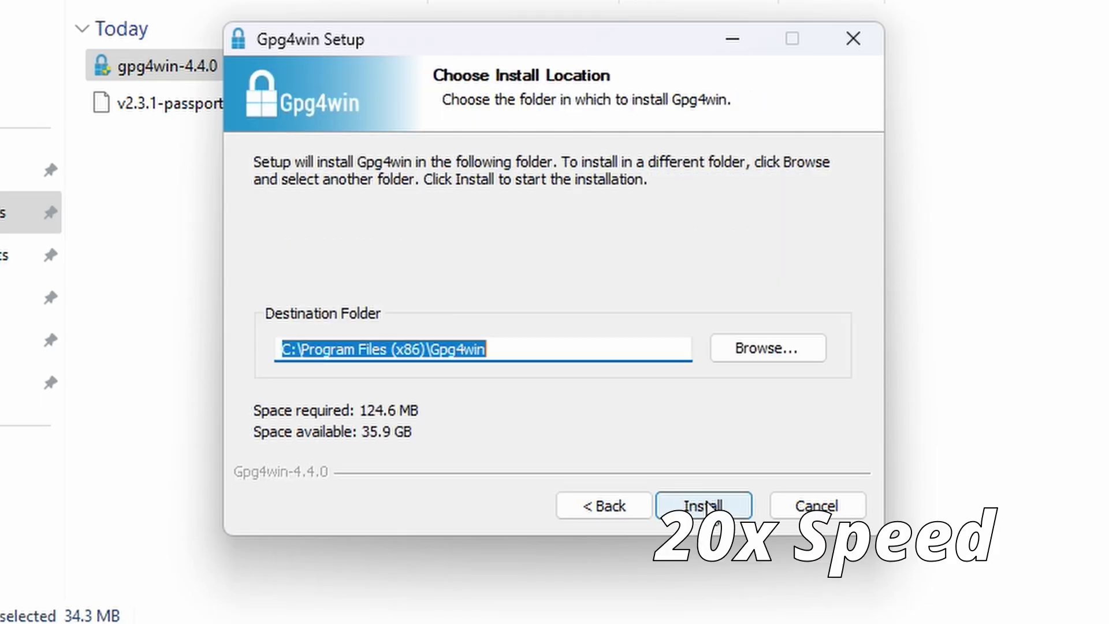
pyautogui.click(694, 504)
pyautogui.click(702, 505)
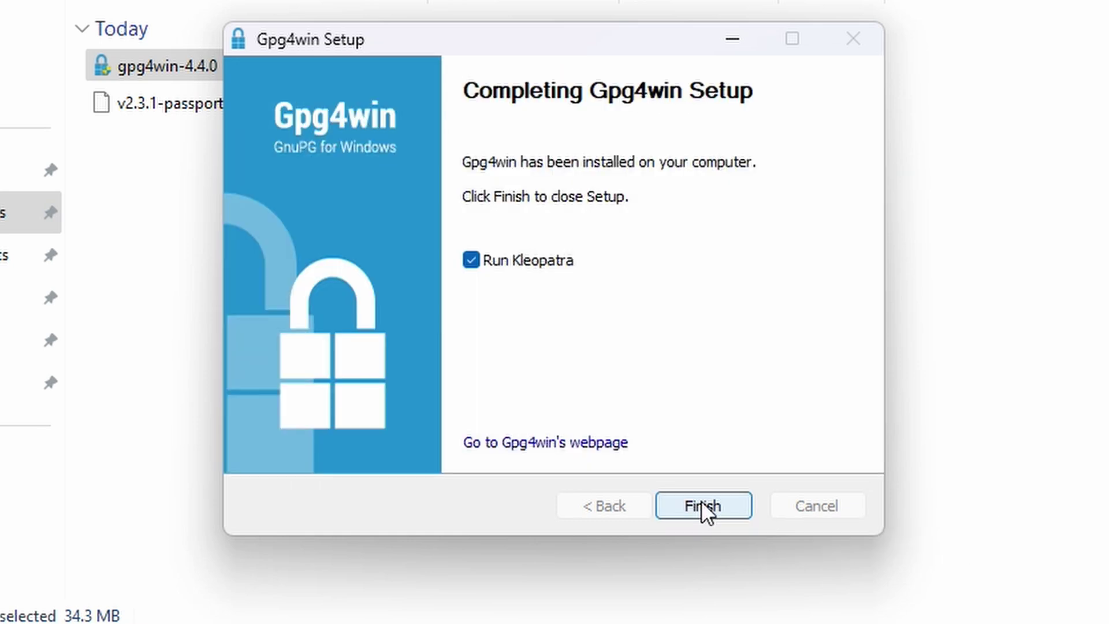
pyautogui.click(718, 507)
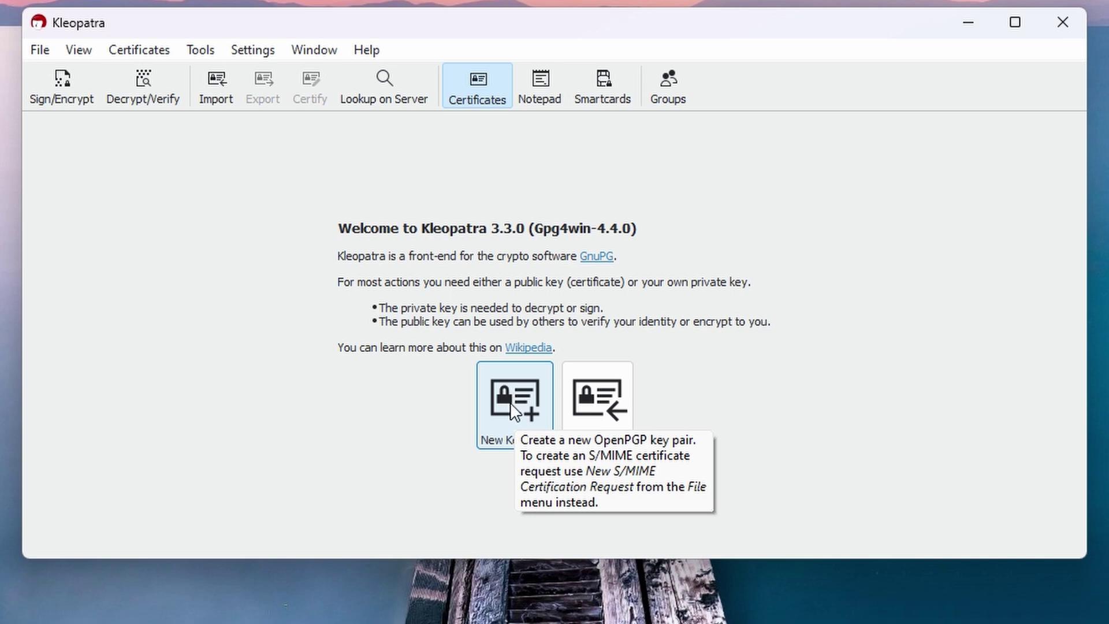
# - Create a new OpenPGP key pair named CryptoGuide using the advanced options and dismiss the success message
pyautogui.click(510, 402)
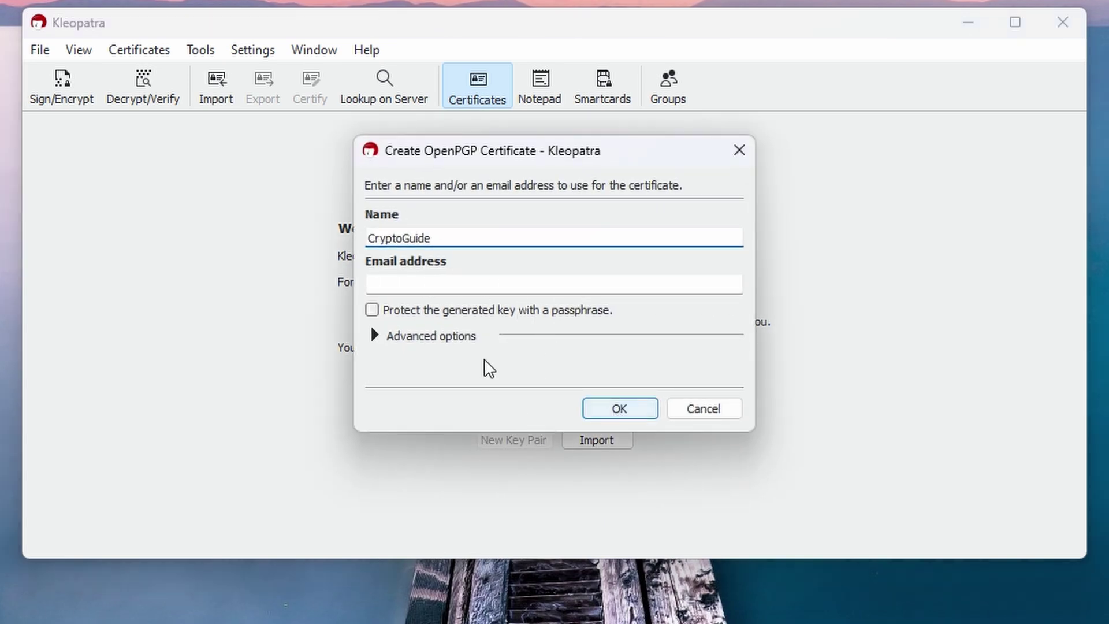
pyautogui.click(441, 337)
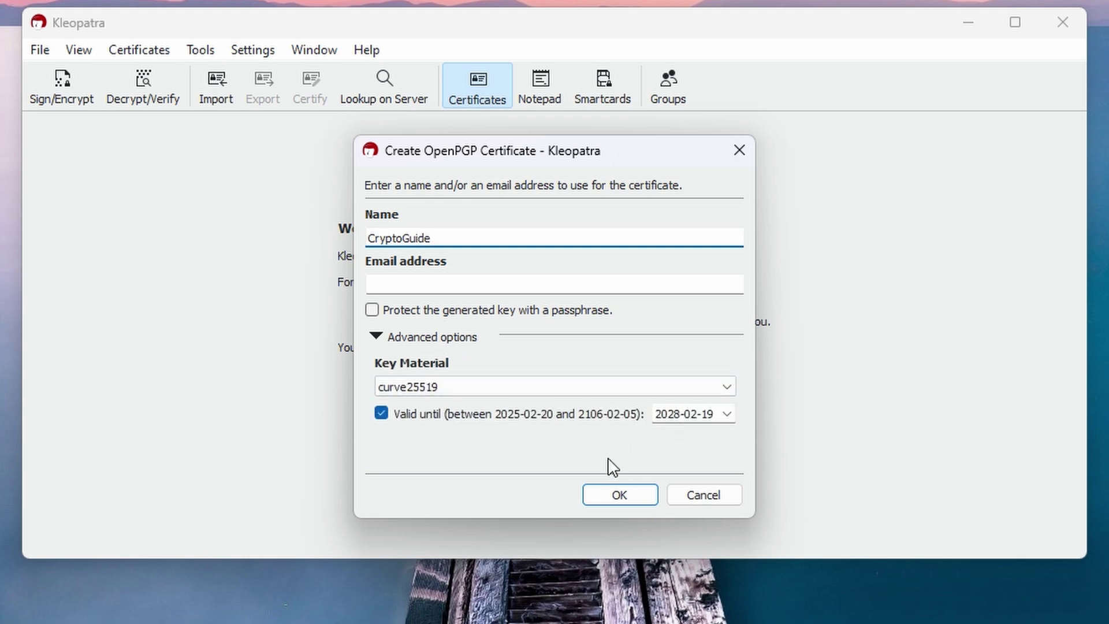
pyautogui.click(623, 495)
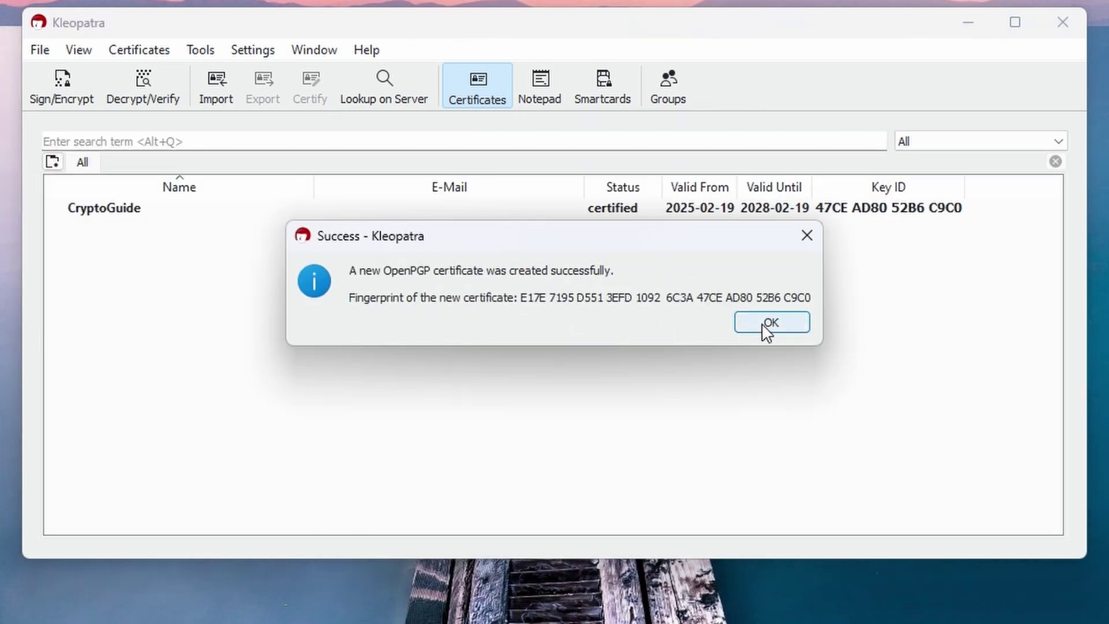
pyautogui.click(766, 324)
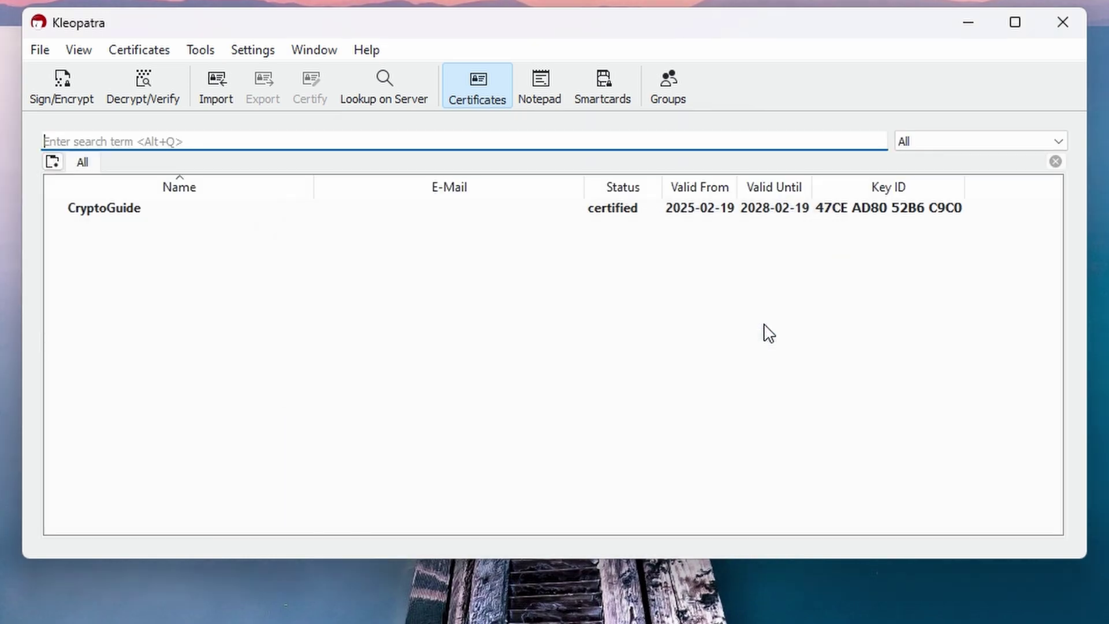
# - Use Change Passphrase on the CryptoGuide certificate, enter the new passphrase twice, and confirm
pyautogui.click(223, 220)
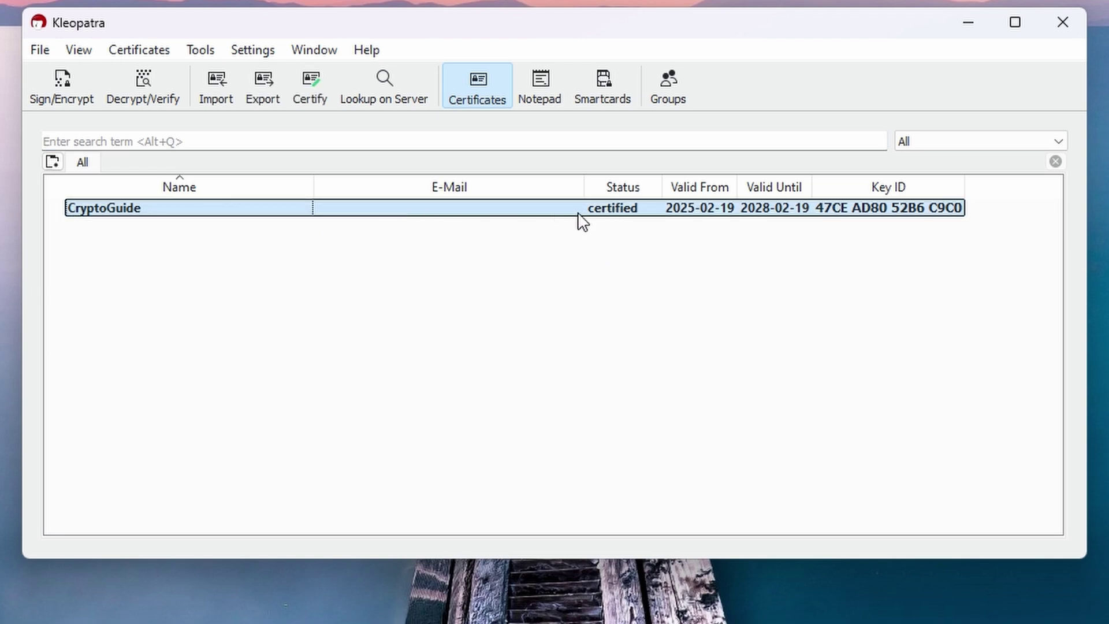
pyautogui.click(456, 218)
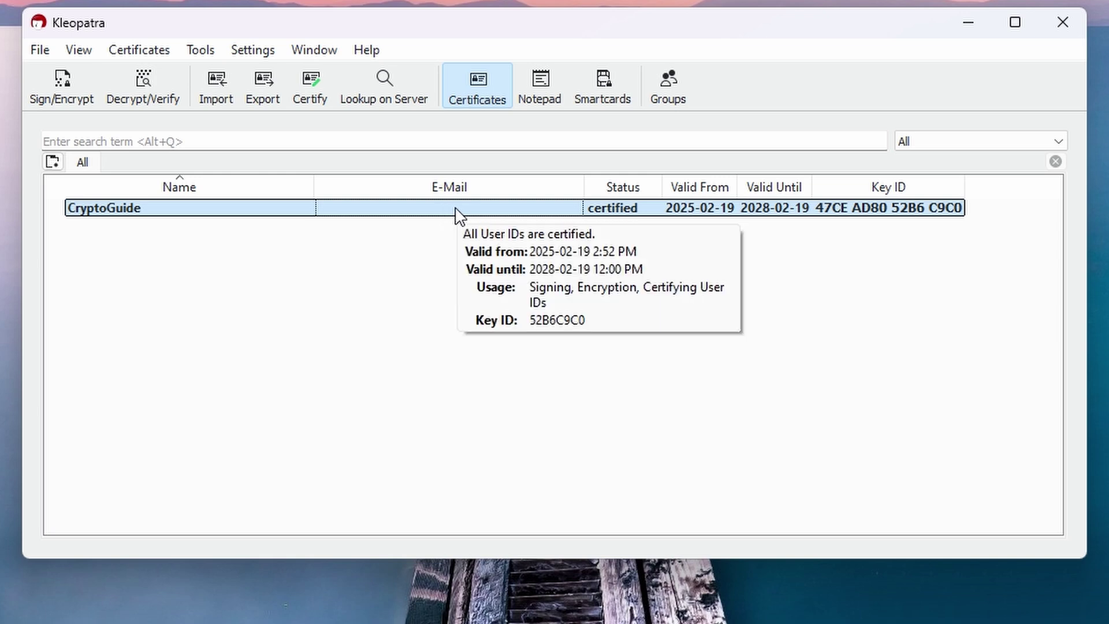
pyautogui.rightClick(447, 213)
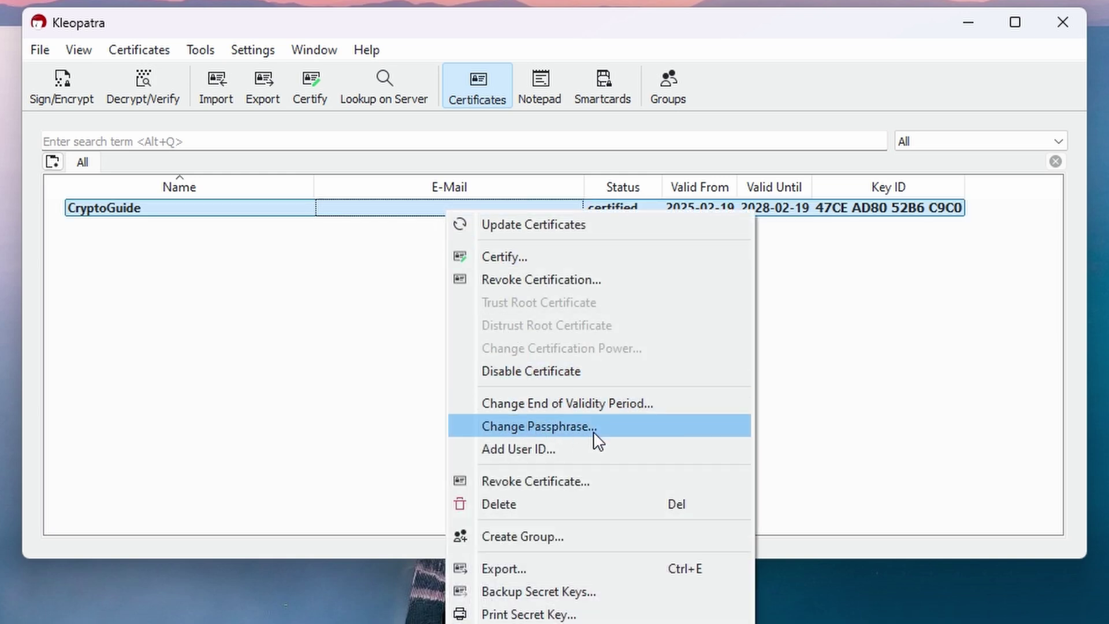
pyautogui.click(618, 425)
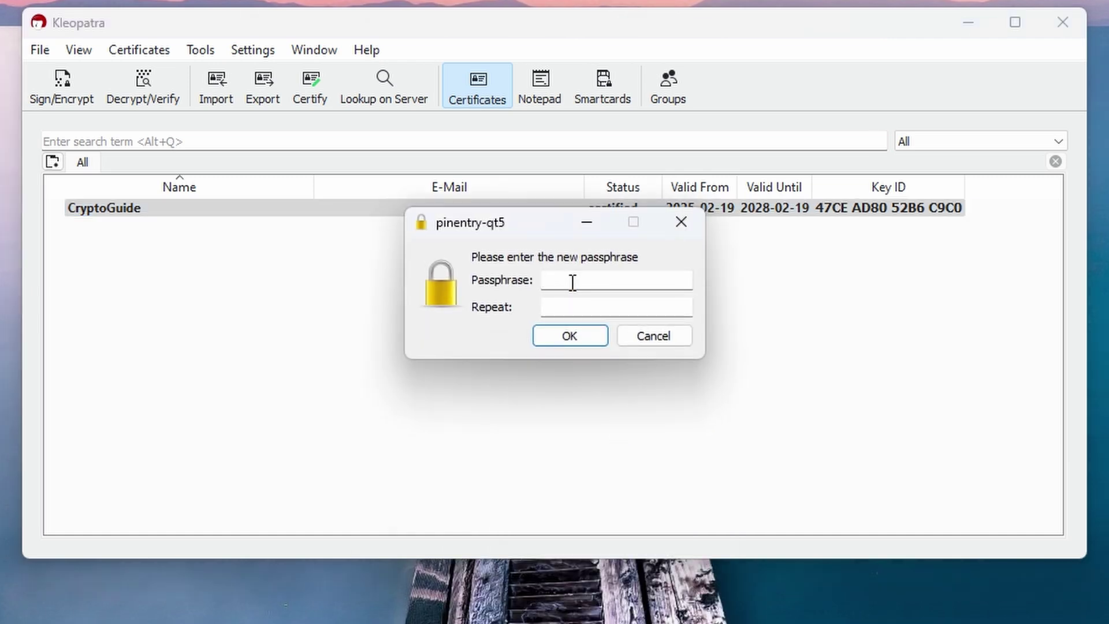
pyautogui.write('********')
pyautogui.press('Tab')
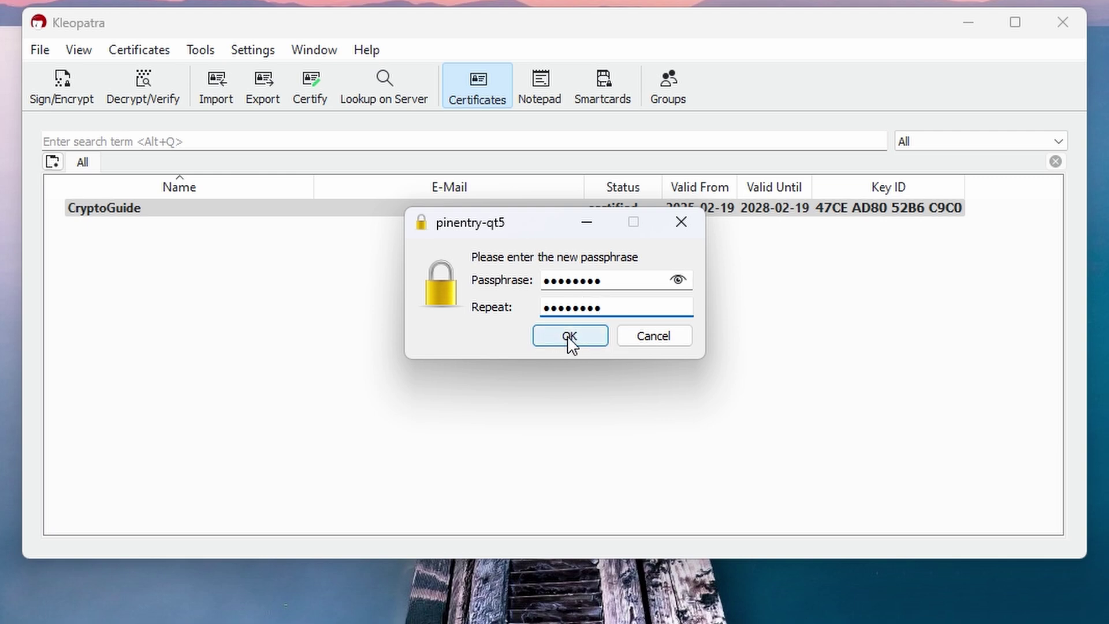
pyautogui.click(586, 341)
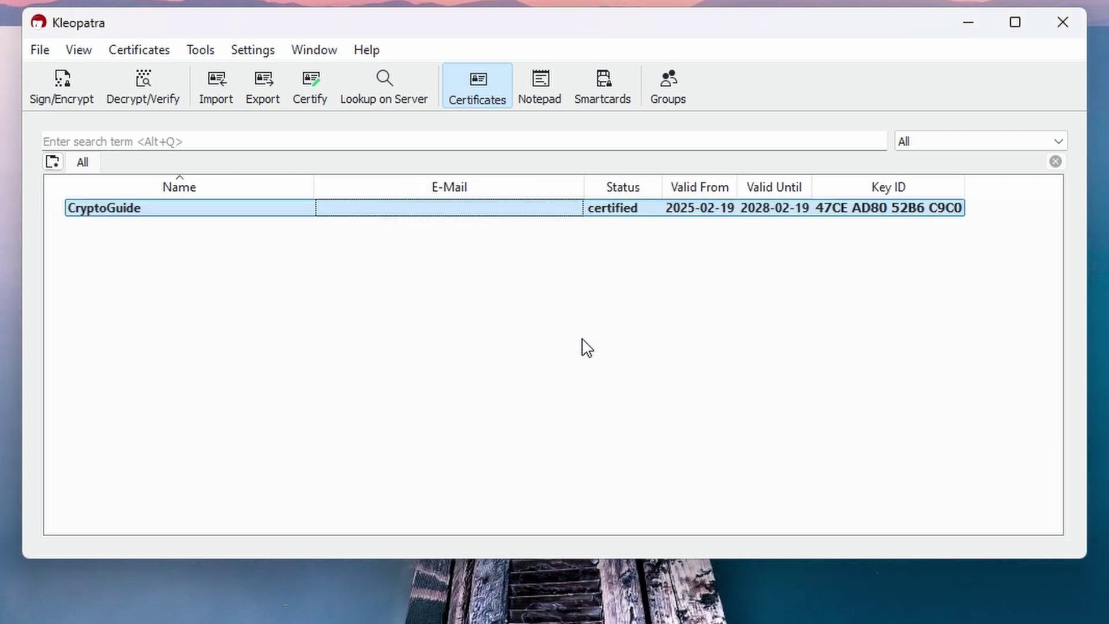
pyautogui.click(617, 322)
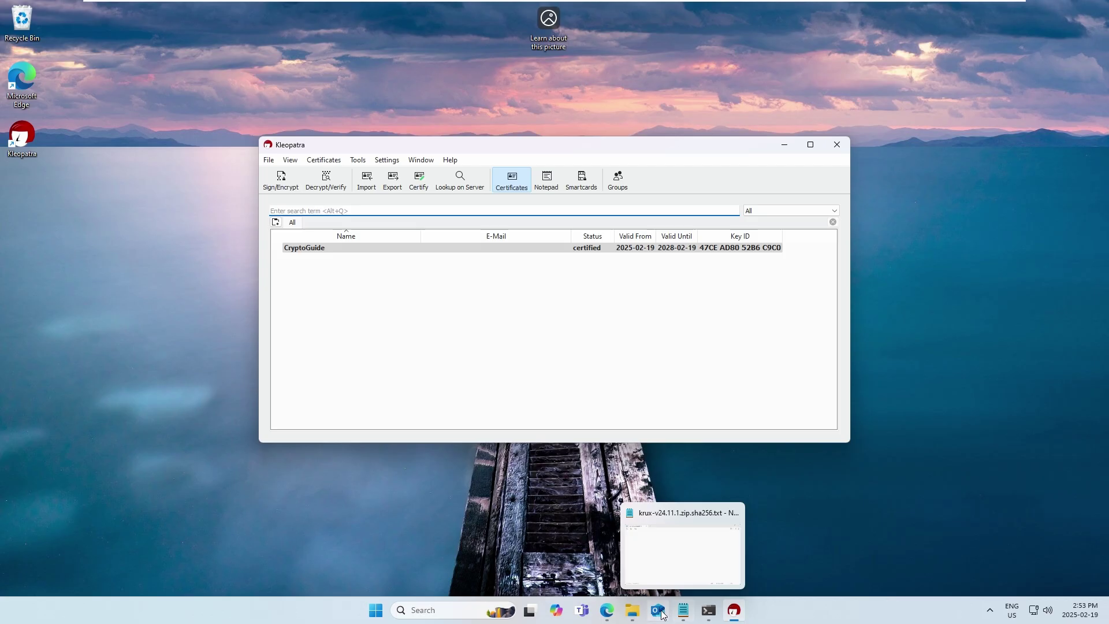
# - Download Sparrow-2.1.2.msi and its manifest .asc signature from the Sparrow download page
pyautogui.click(606, 610)
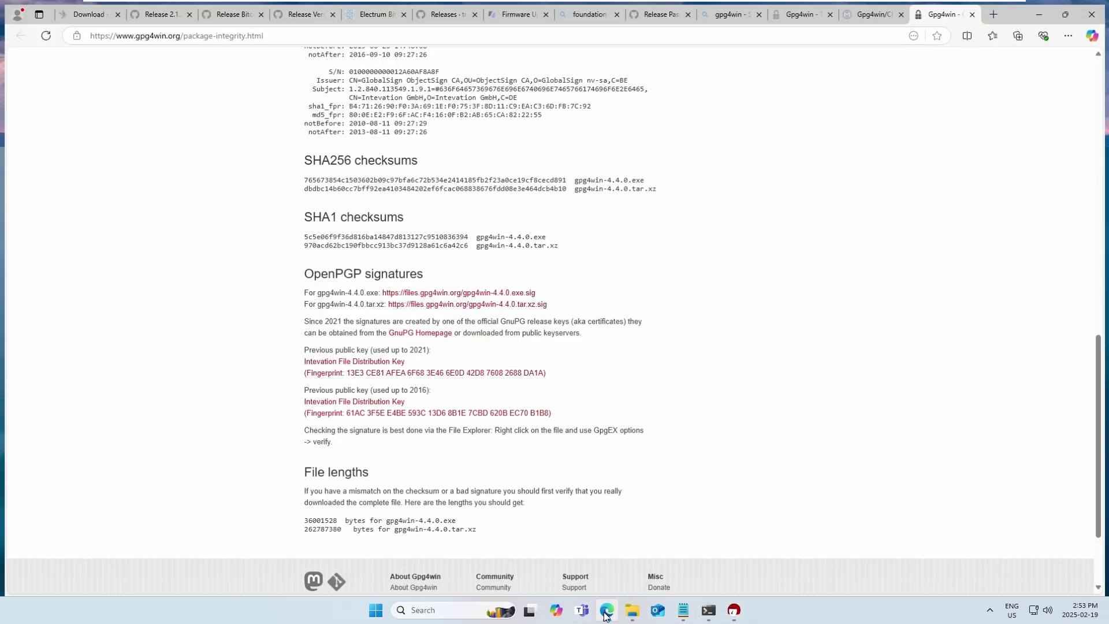
pyautogui.click(85, 10)
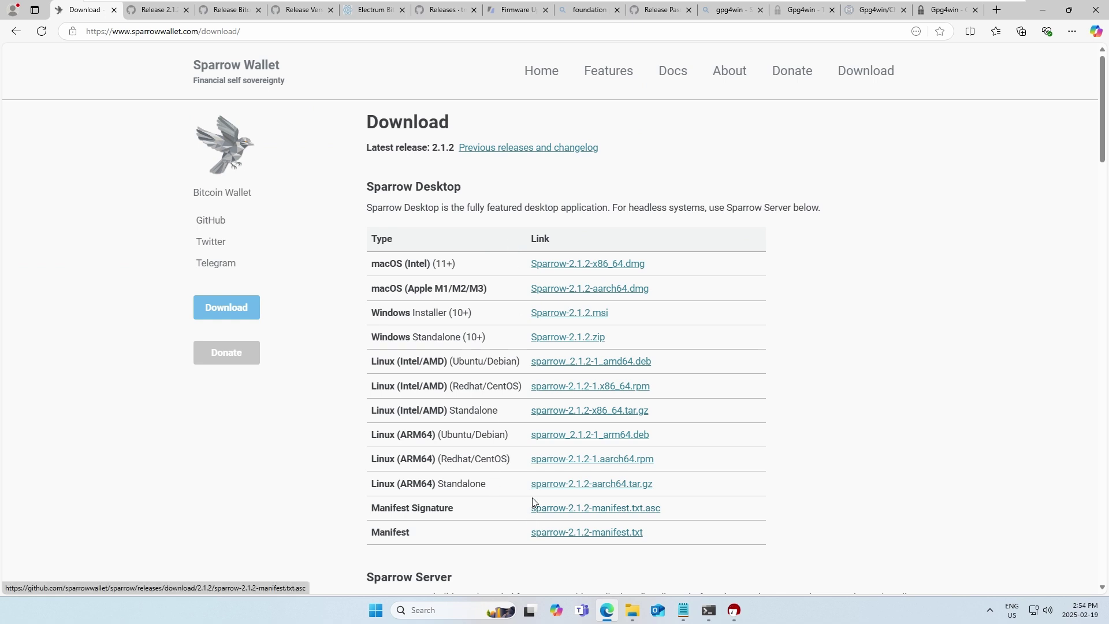
pyautogui.click(556, 316)
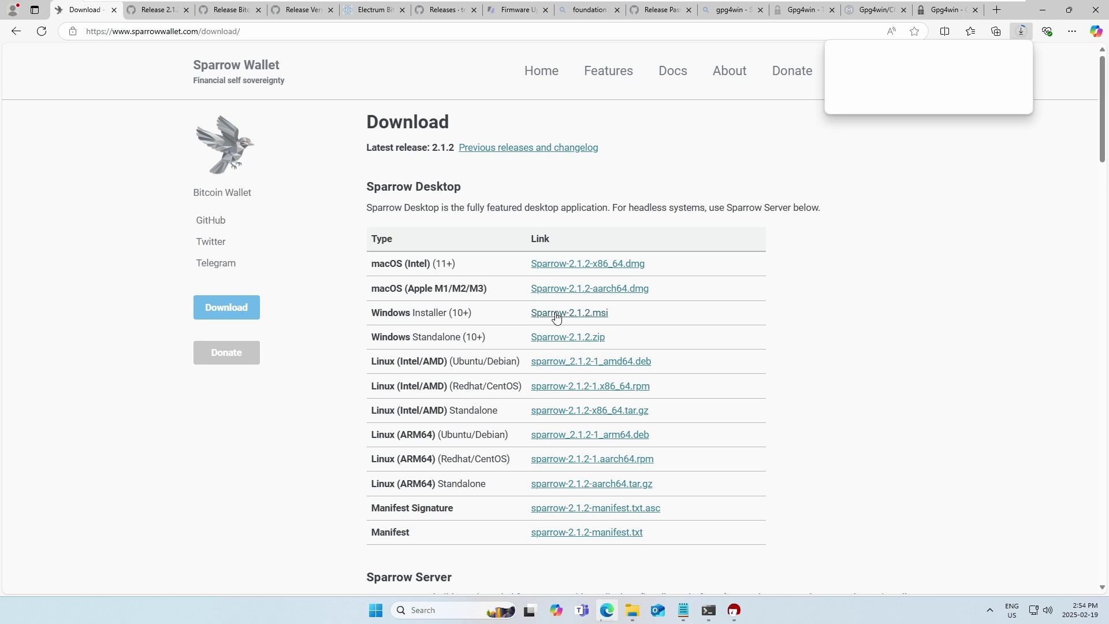
pyautogui.click(556, 513)
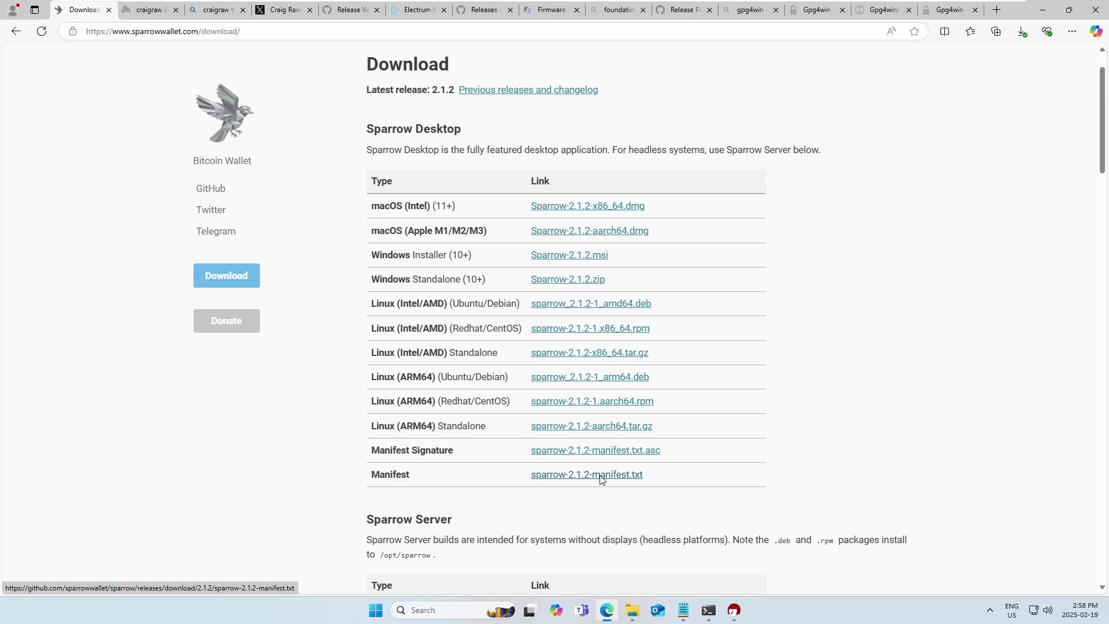
pyautogui.rightClick(601, 474)
pyautogui.click(645, 361)
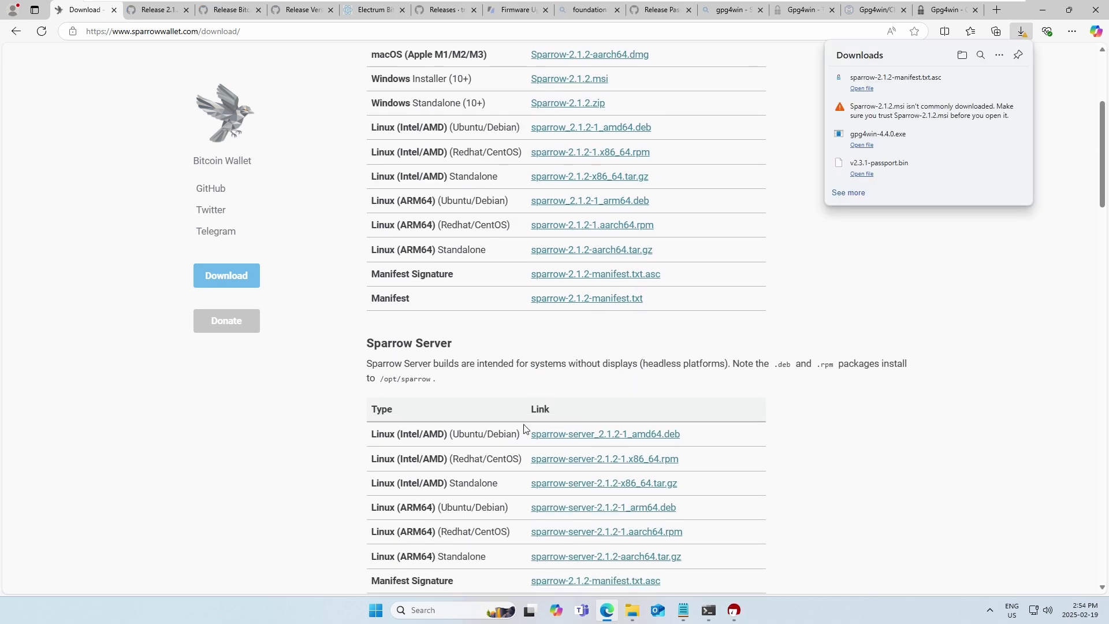
# - Find the gpg verification section and select the signing key's RSA key ID
pyautogui.scroll(-10, 524, 427)
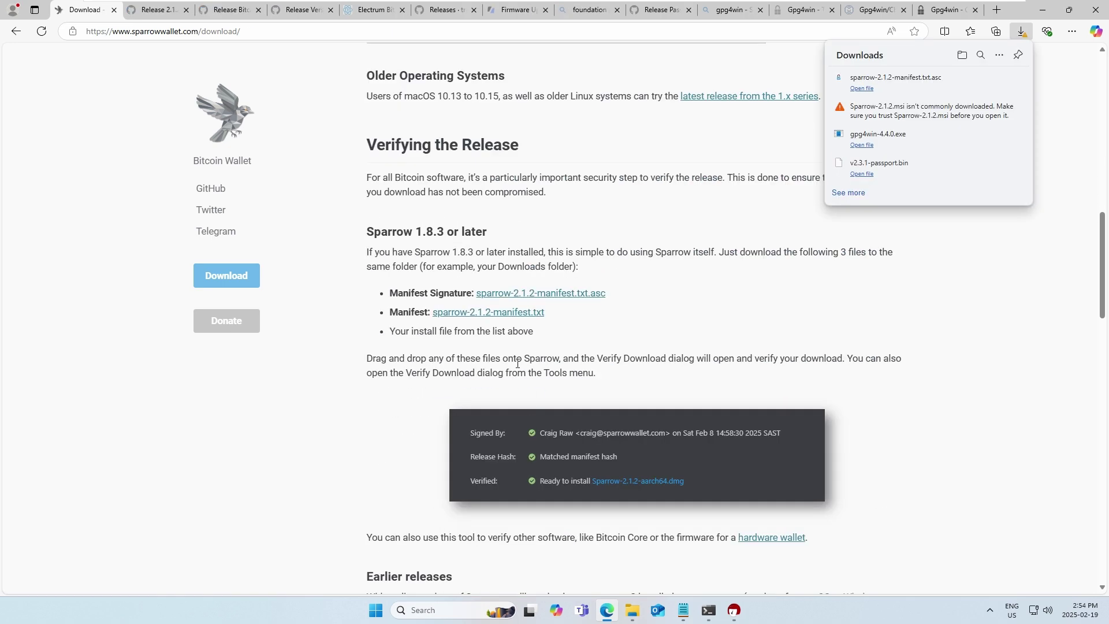
pyautogui.scroll(-10, 518, 364)
pyautogui.moveTo(647, 318); pyautogui.dragTo(760, 323)
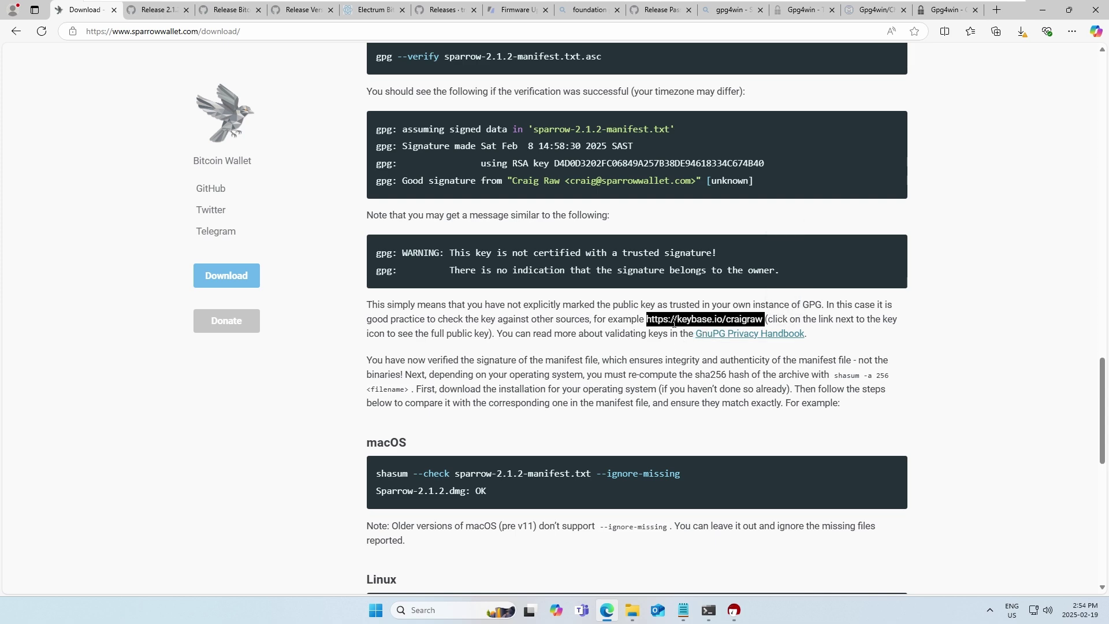
pyautogui.scroll(1, 673, 323)
pyautogui.doubleClick(630, 221)
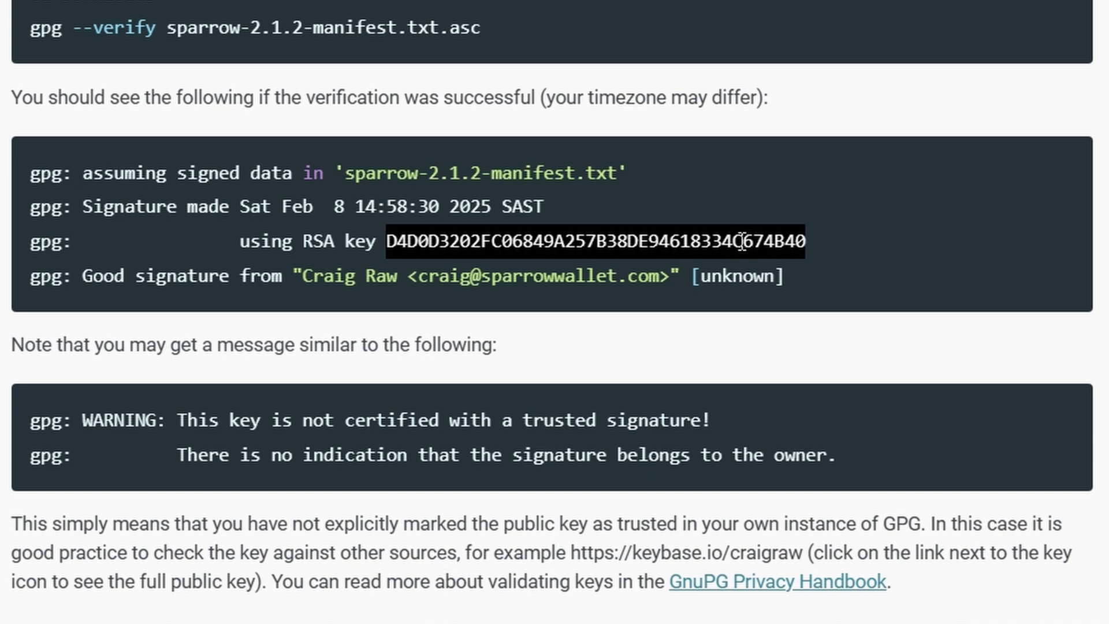
# - Open the developer's full key from the Keybase fingerprint and save the 'this key' link as pgp_keys
pyautogui.click(800, 240)
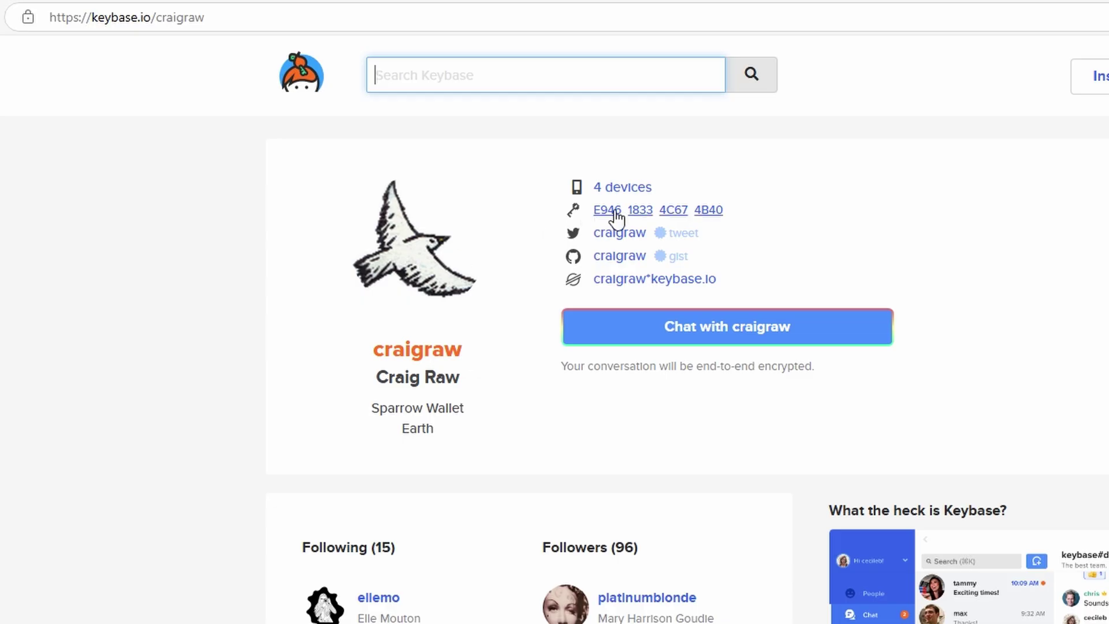
pyautogui.click(615, 210)
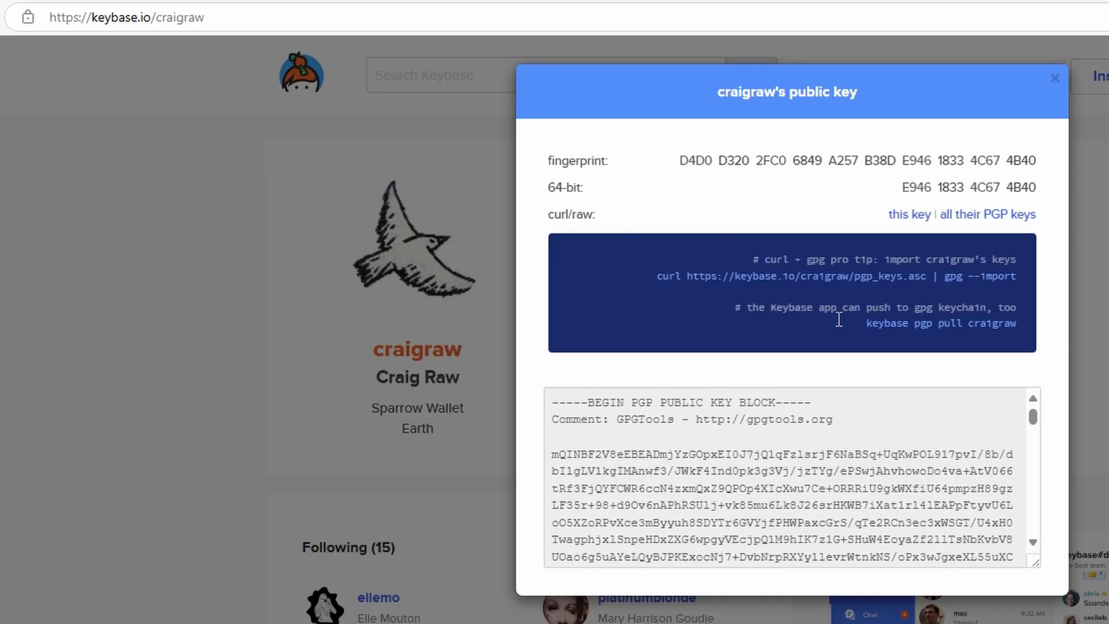
pyautogui.click(912, 219)
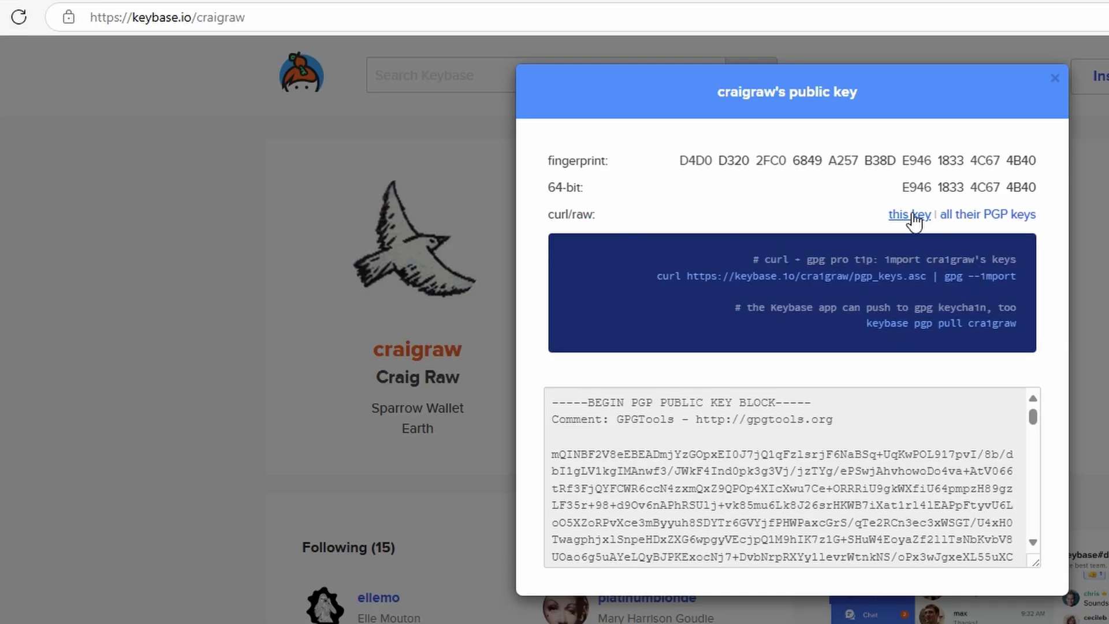
pyautogui.rightClick(912, 218)
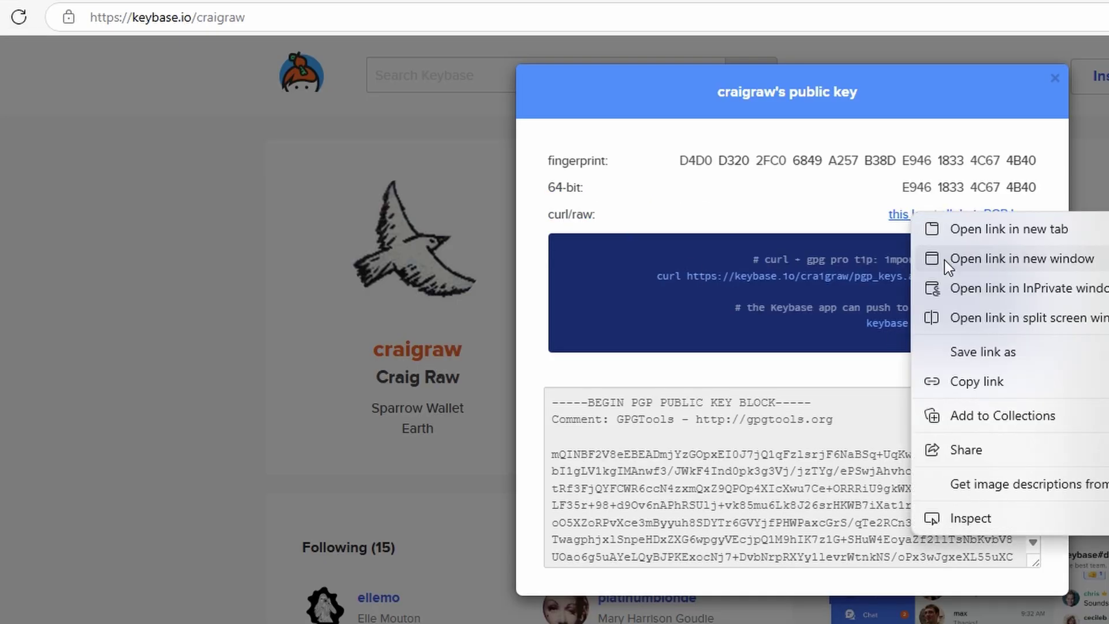
pyautogui.click(980, 352)
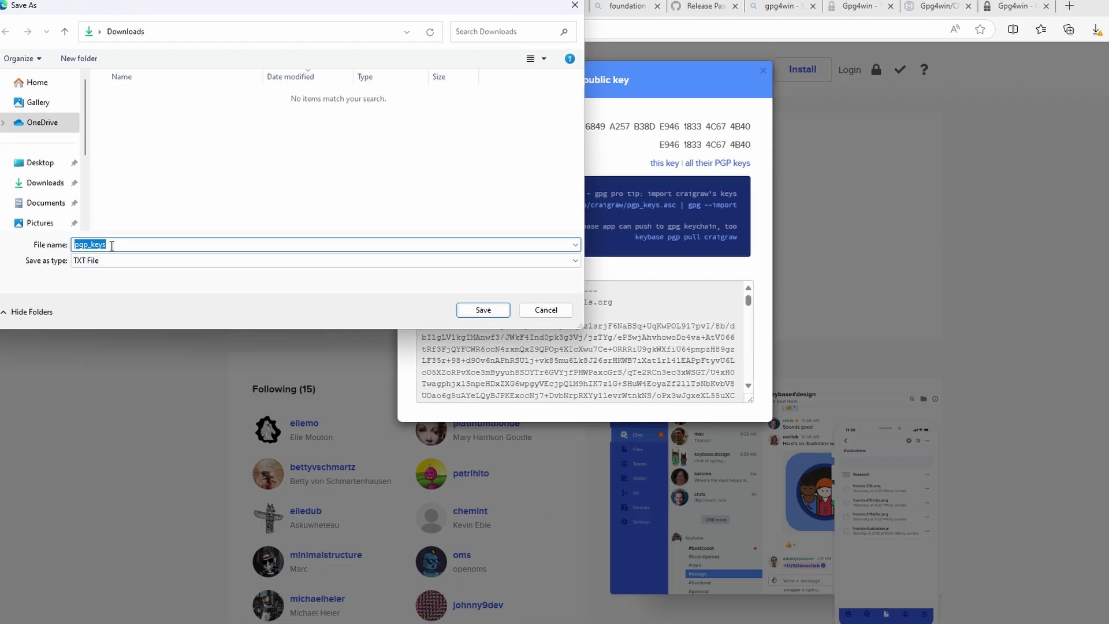
pyautogui.press('Return')
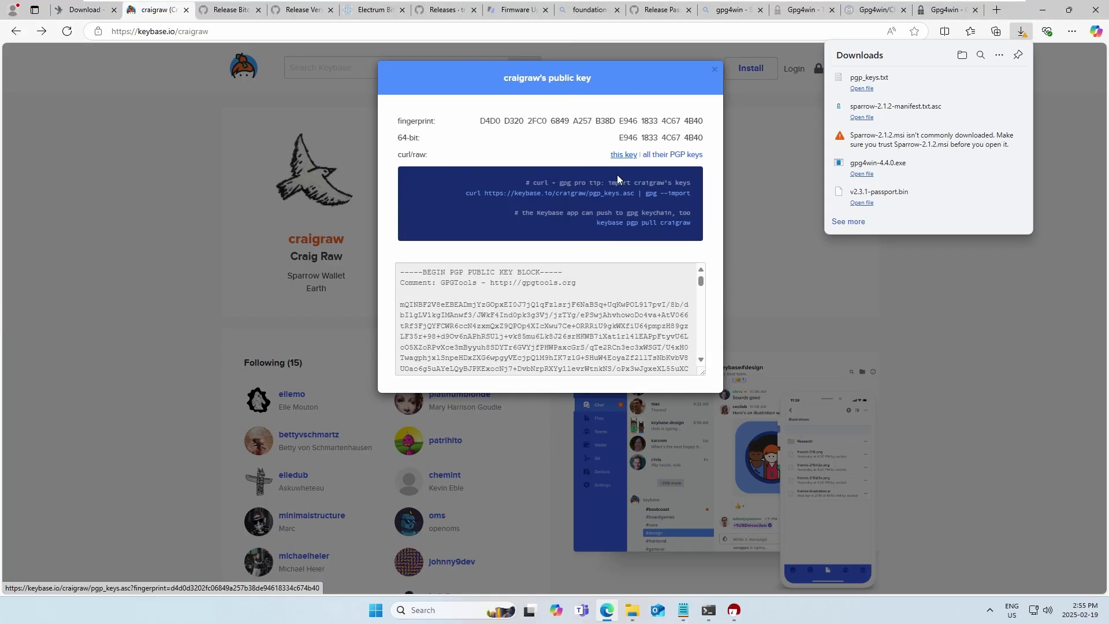
# - Back in Kleopatra, import pgp_keys from Downloads with the file filter set to Any files
pyautogui.press('Num_Lock')
pyautogui.hotkey('alt', 'Tab')
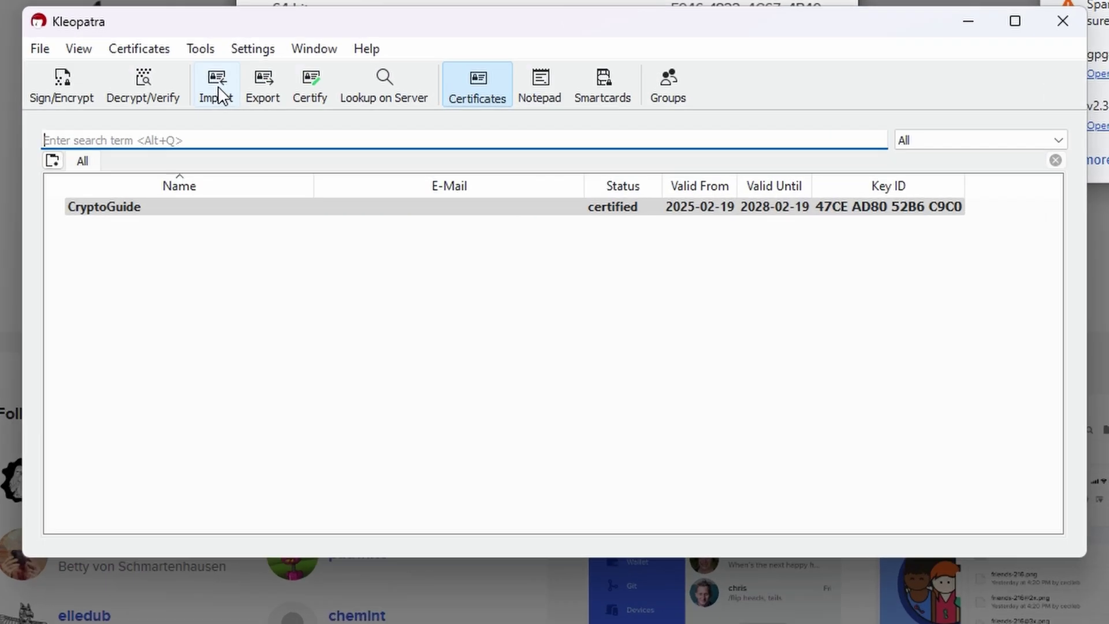
pyautogui.click(218, 92)
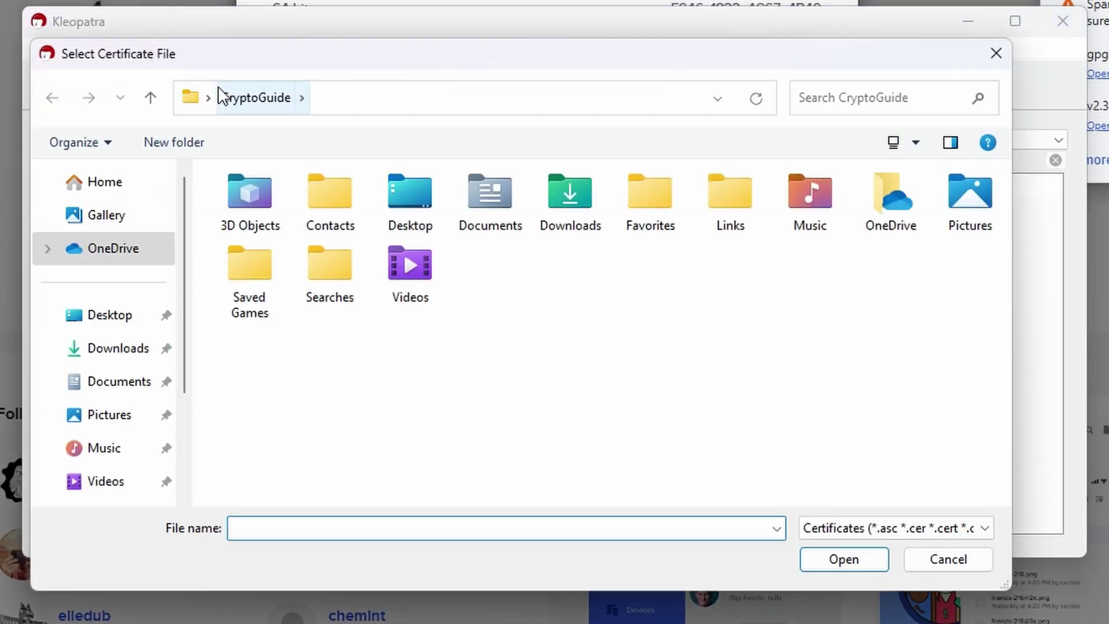
pyautogui.click(137, 352)
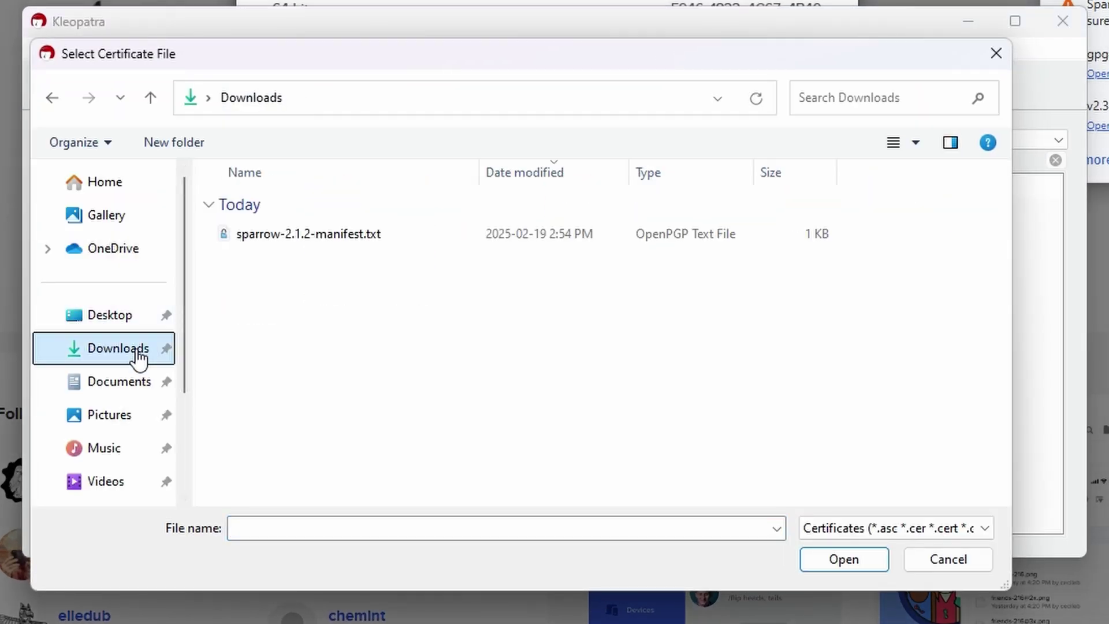
pyautogui.click(943, 528)
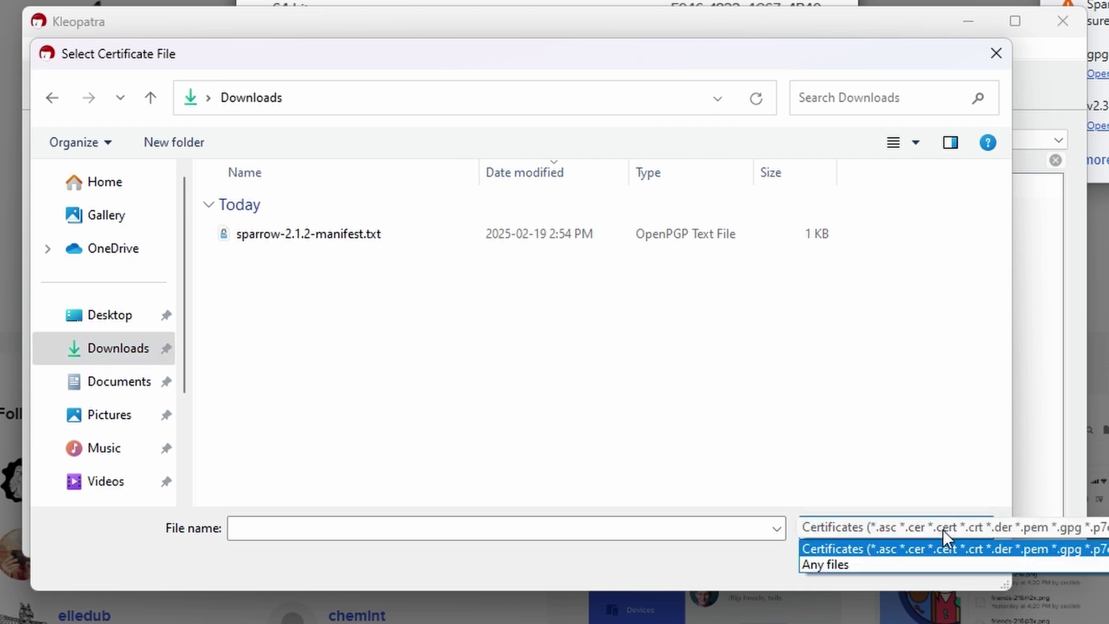
pyautogui.click(850, 564)
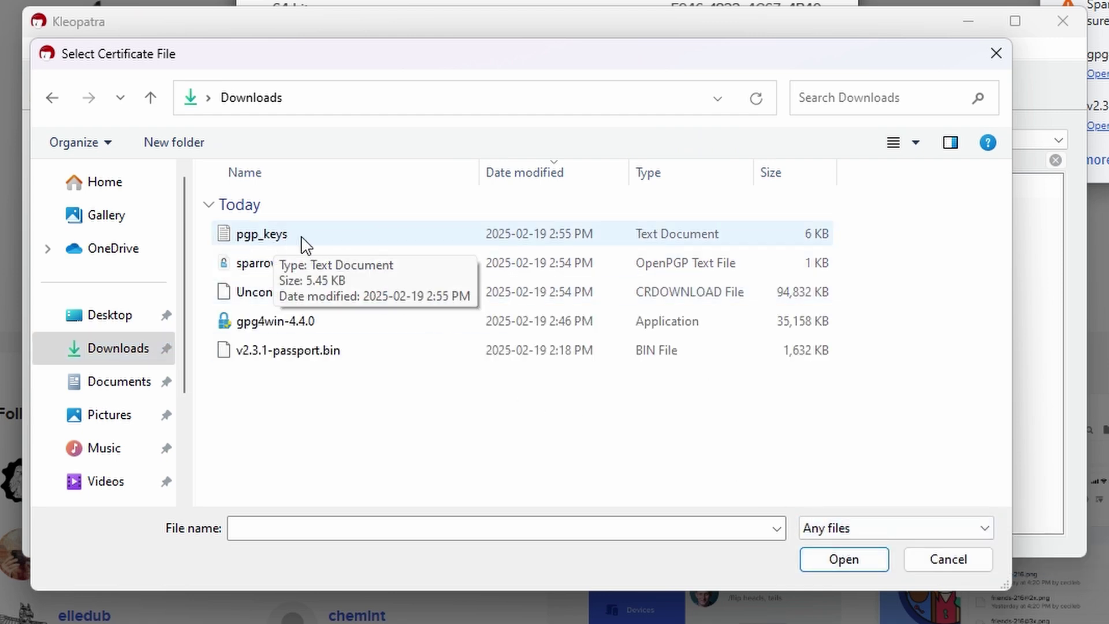
pyautogui.doubleClick(301, 237)
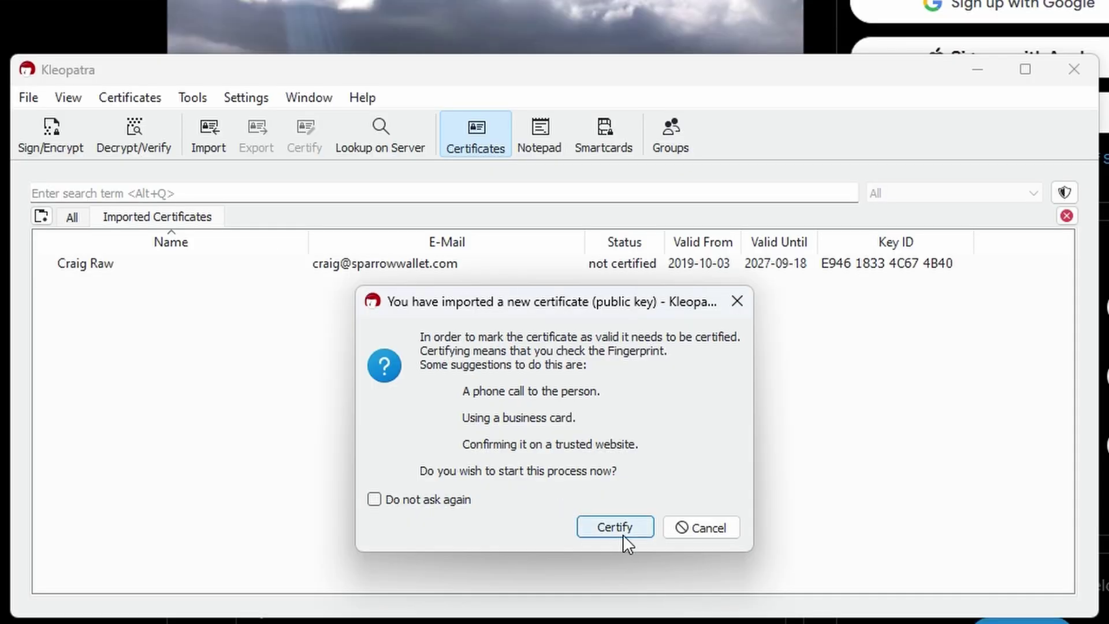
# - Certify the developer's certificate with the CryptoGuide key, entering its passphrase and acknowledging success
pyautogui.click(623, 534)
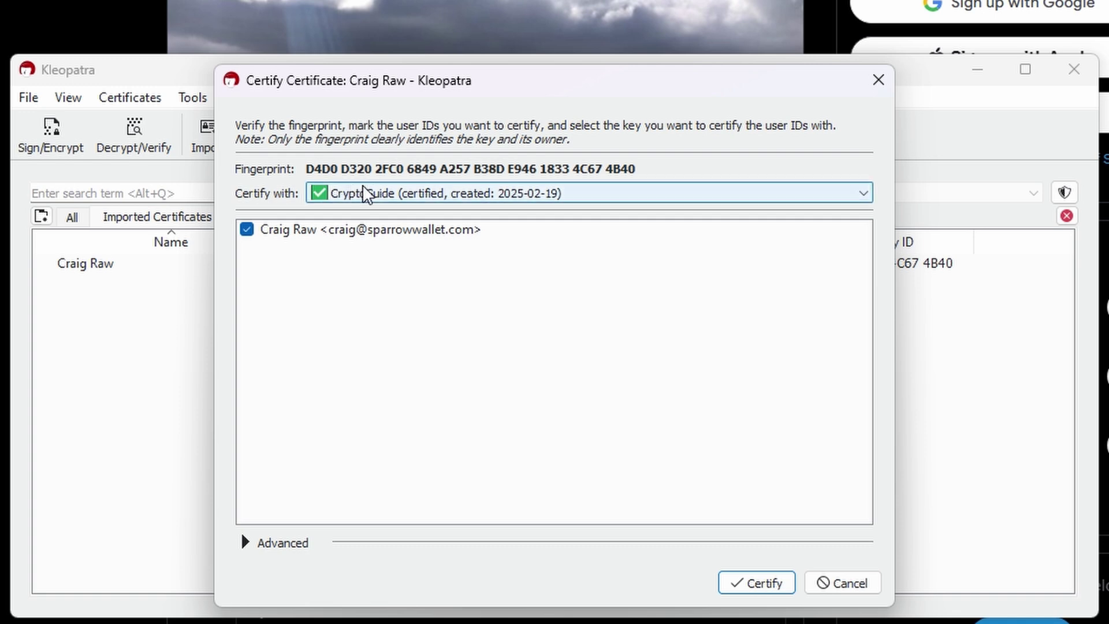
pyautogui.click(375, 191)
pyautogui.click(379, 209)
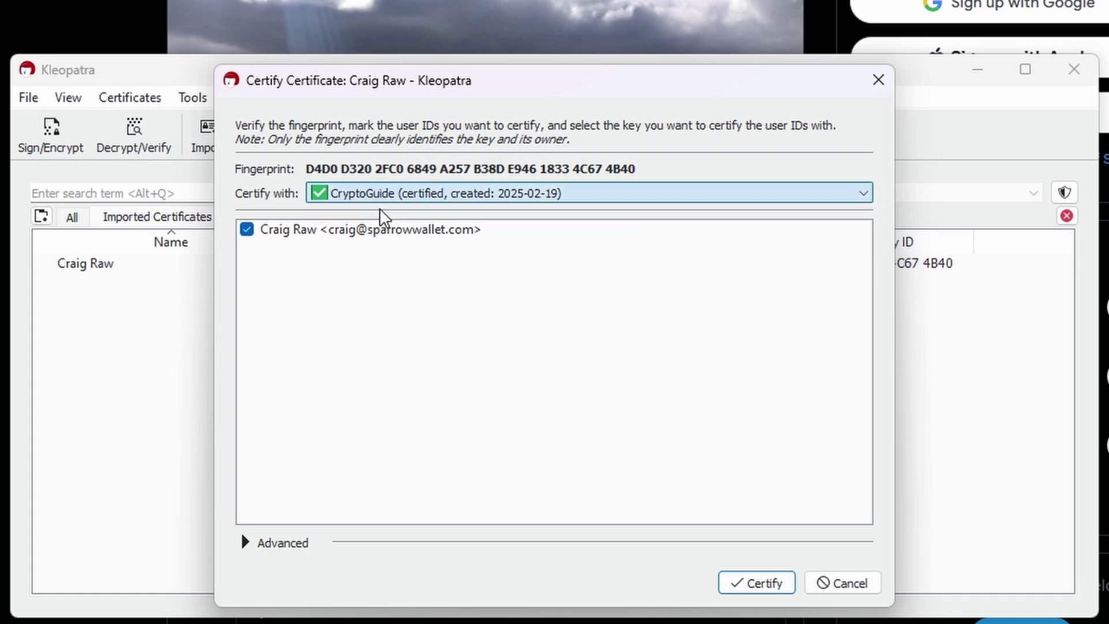
pyautogui.click(756, 583)
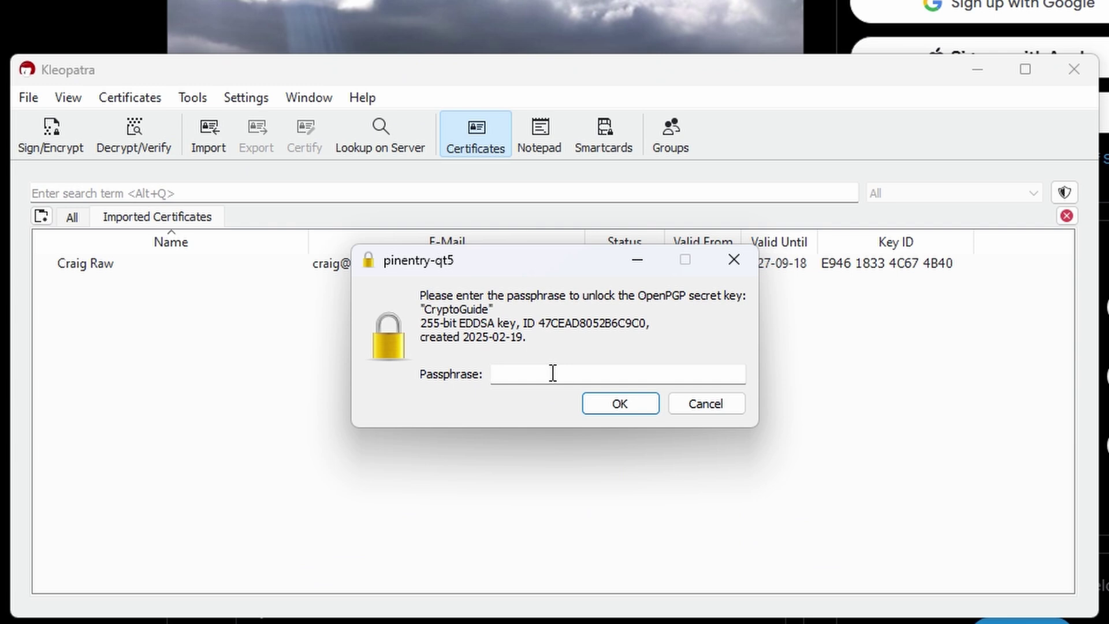
pyautogui.write('••')
pyautogui.click(635, 410)
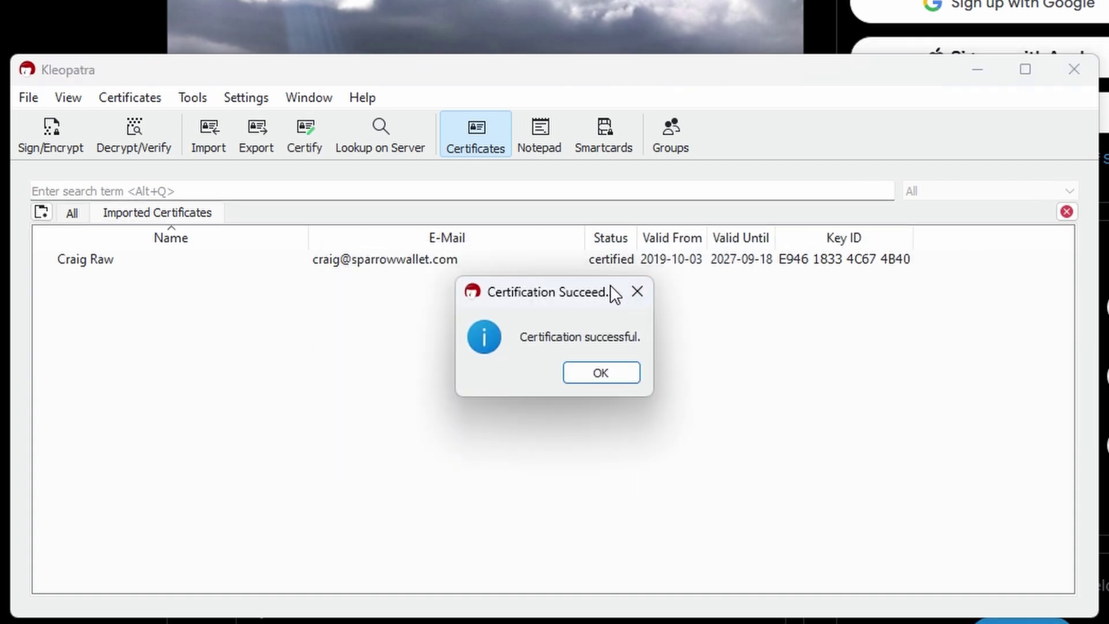
pyautogui.click(602, 374)
pyautogui.click(607, 261)
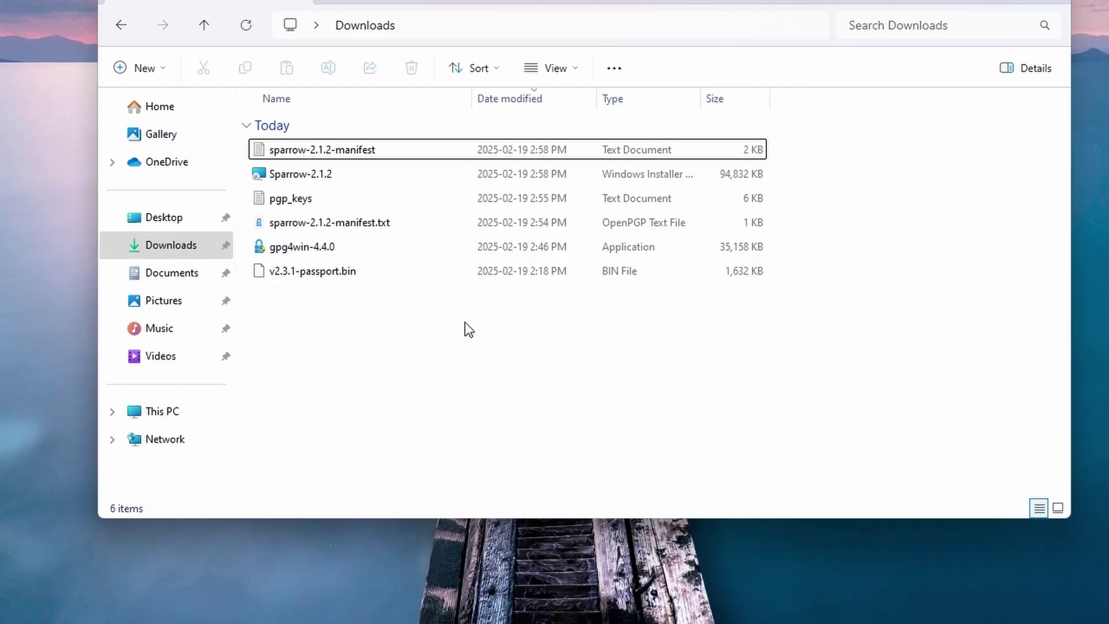
# - Run Verify on sparrow-2.1.2-manifest through Show more options > More GpgEX options
pyautogui.click(333, 153)
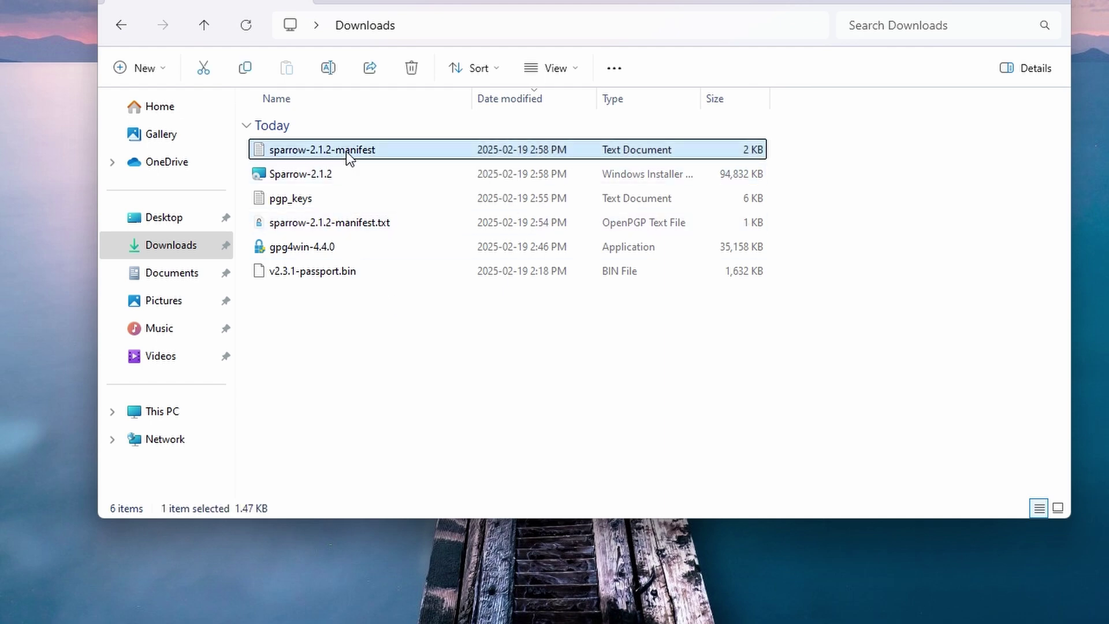
pyautogui.click(359, 222)
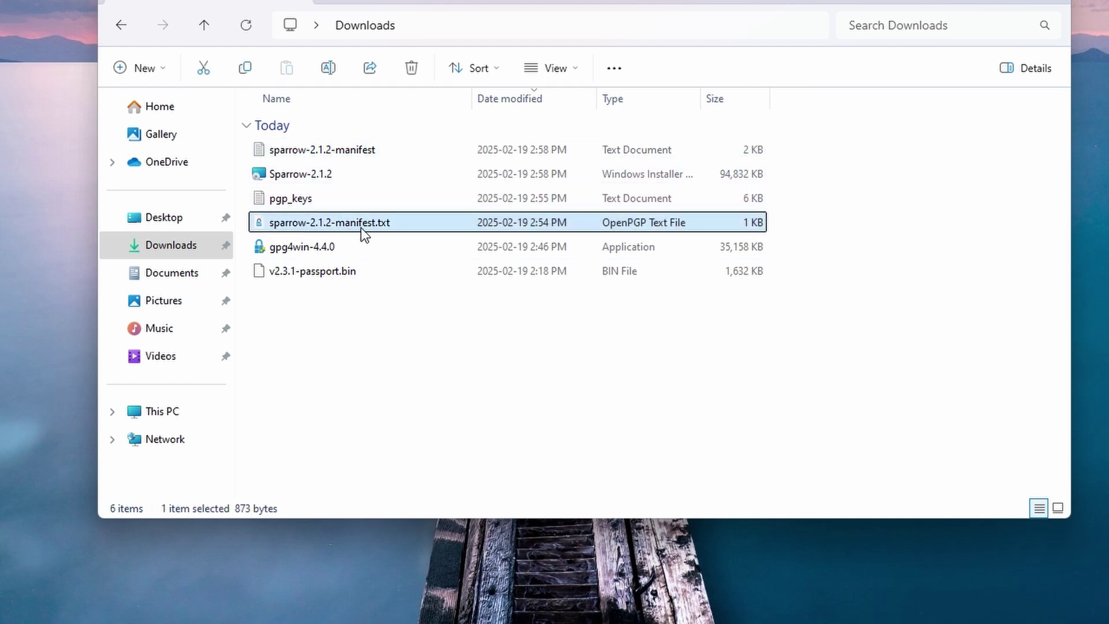
pyautogui.click(357, 151)
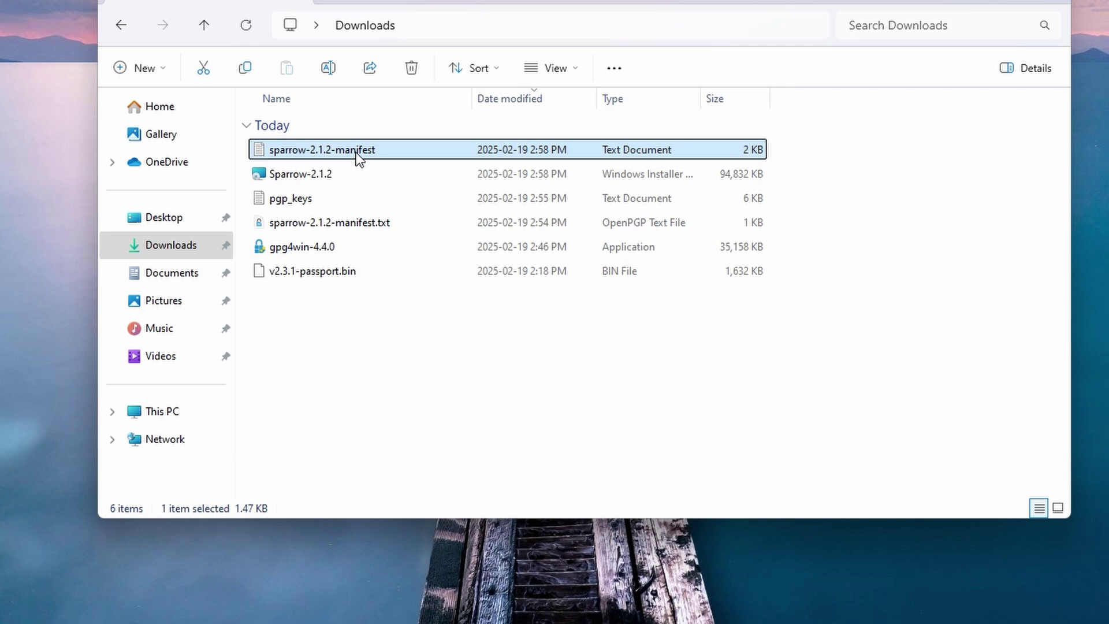
pyautogui.rightClick(358, 153)
pyautogui.click(453, 477)
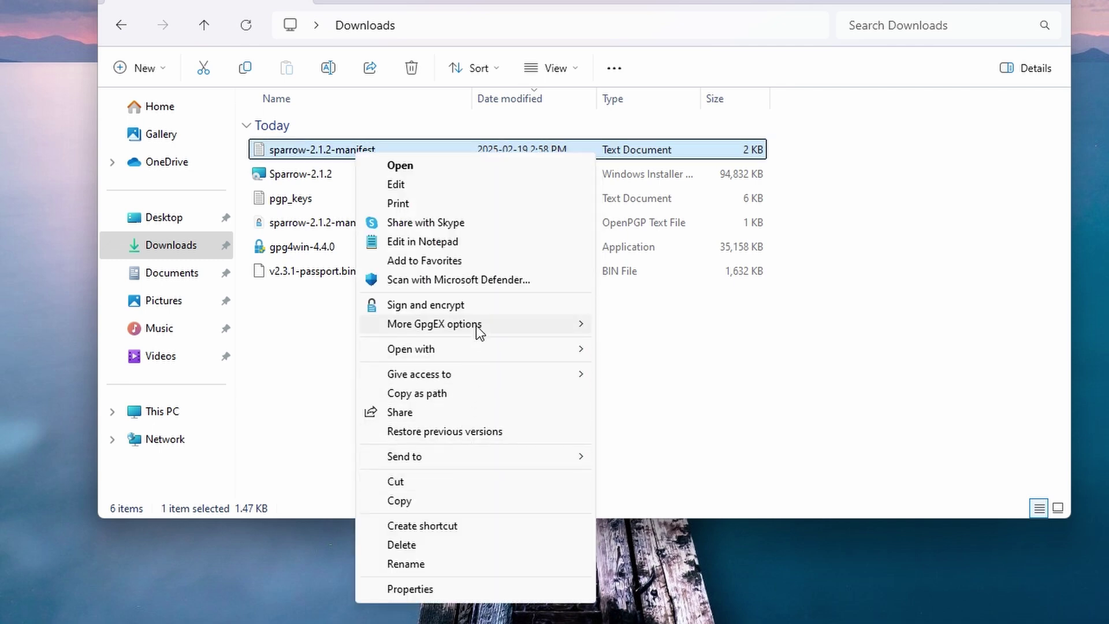
pyautogui.moveTo(476, 325)
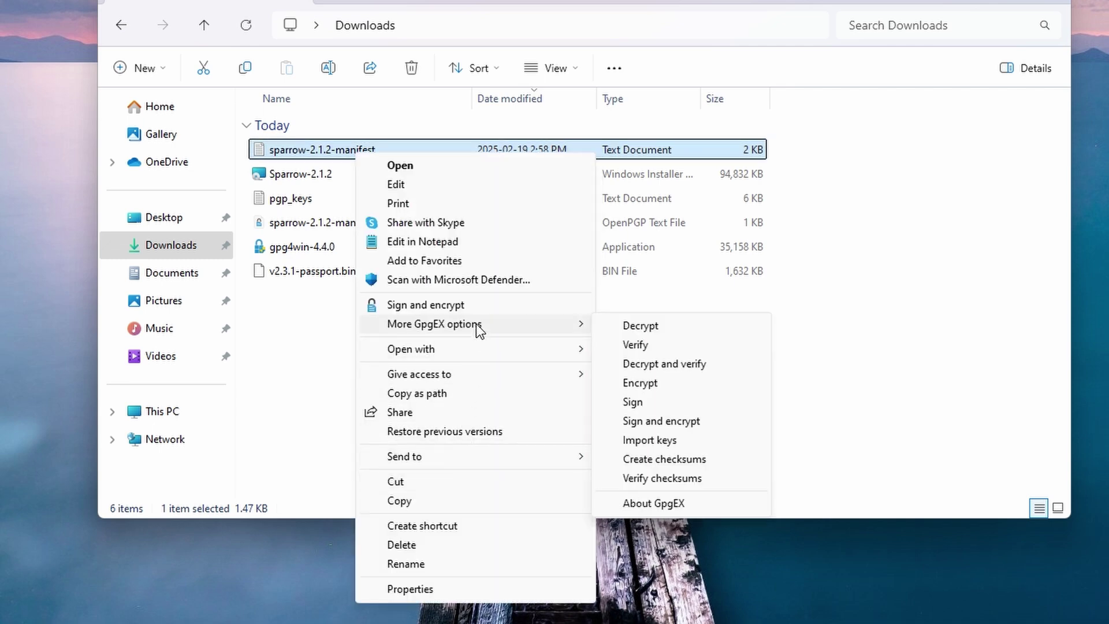
pyautogui.click(643, 346)
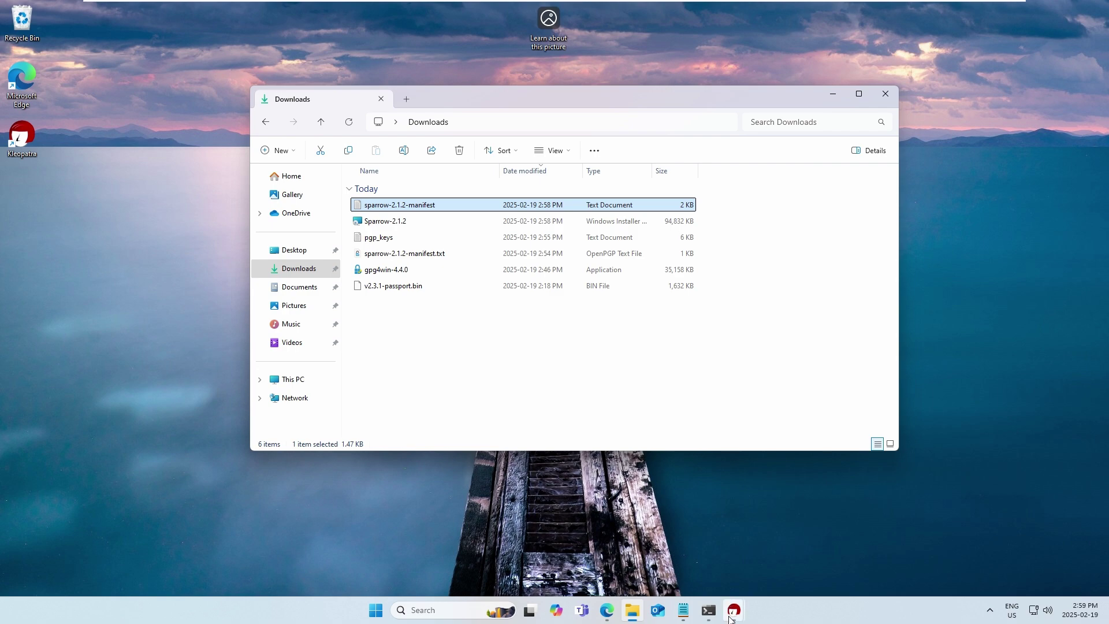
# - Check the Verify Files window's valid, fully trusted signature for the Sparrow 2.1.2 manifest, then close it
pyautogui.moveTo(734, 609)
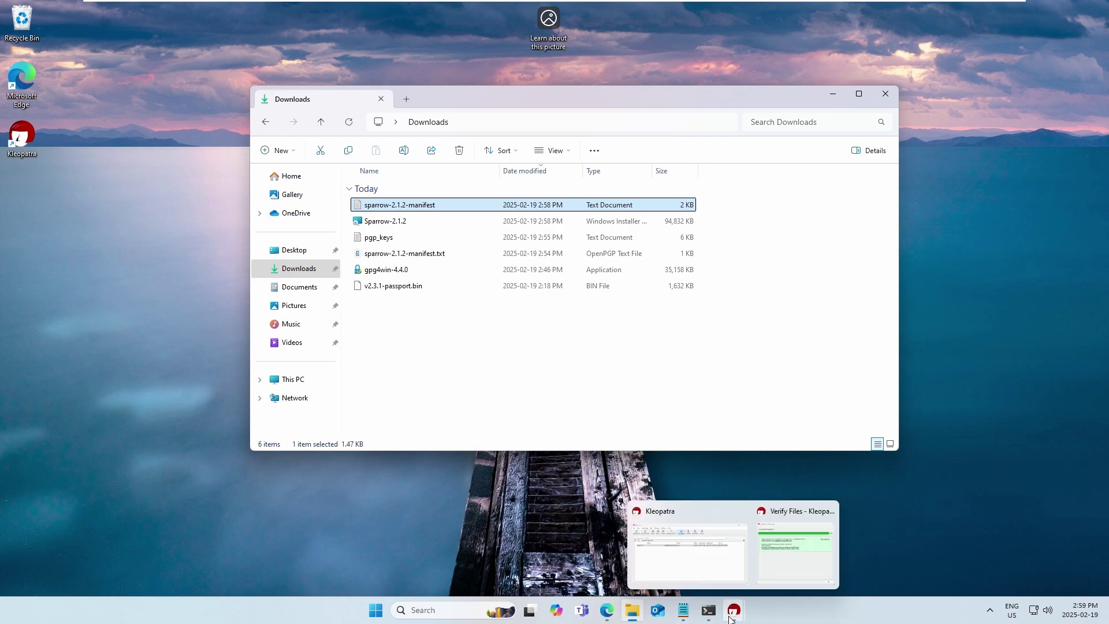
pyautogui.click(784, 571)
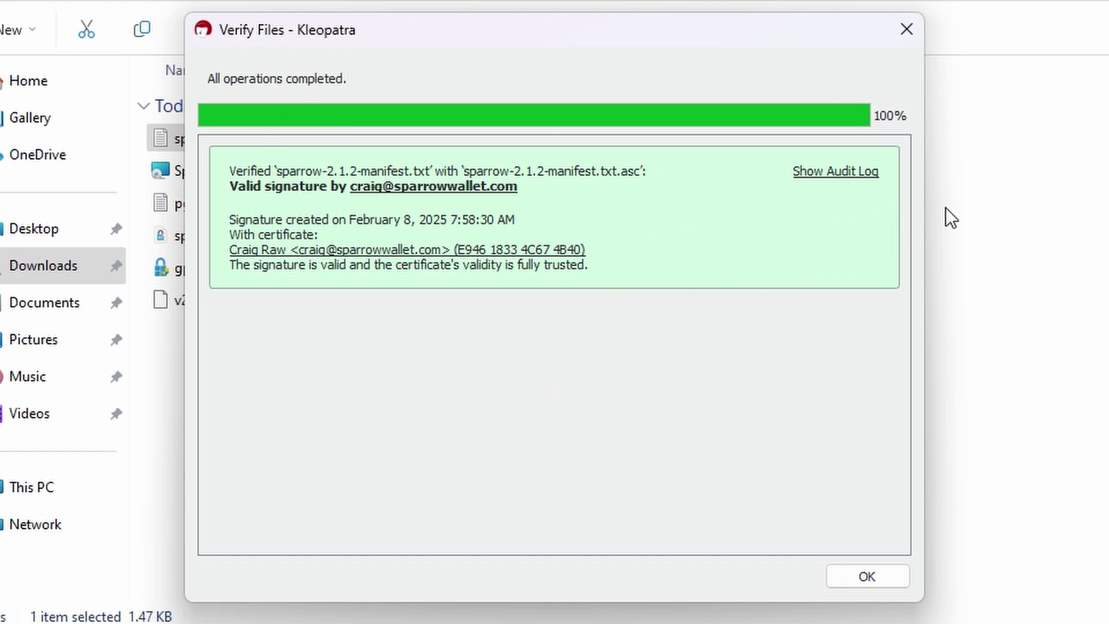
pyautogui.press('Return')
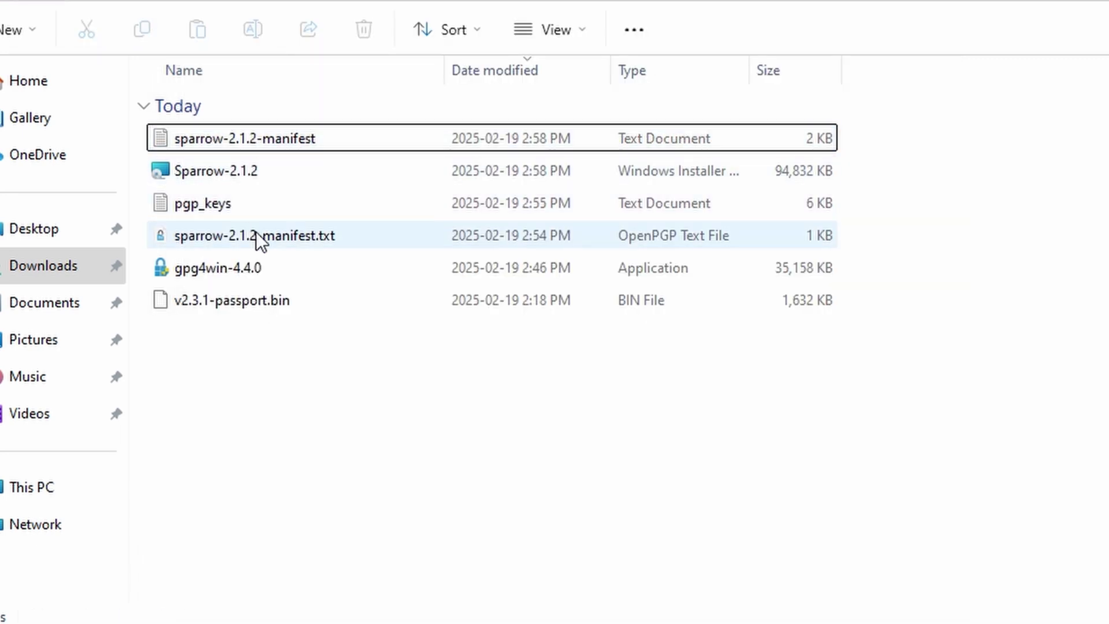
pyautogui.click(298, 237)
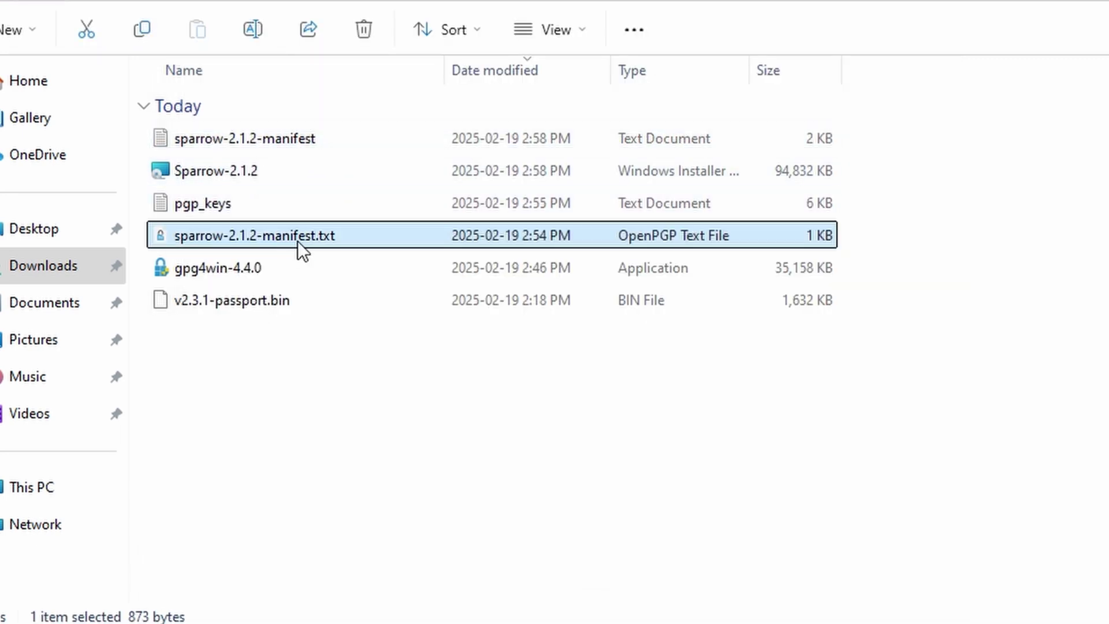
pyautogui.click(278, 137)
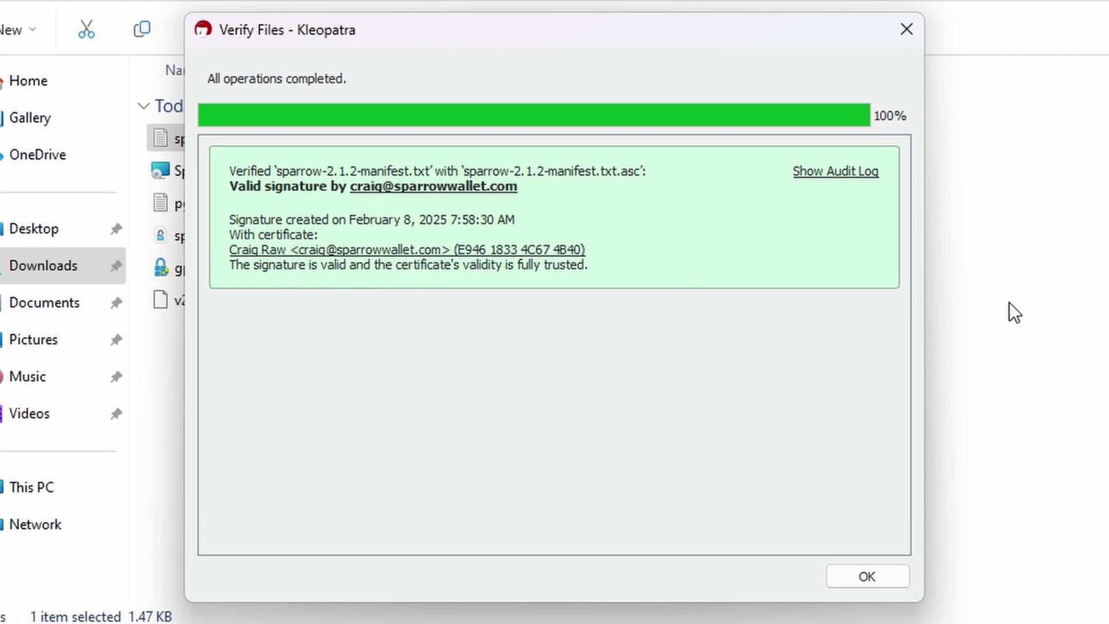
pyautogui.press('Return')
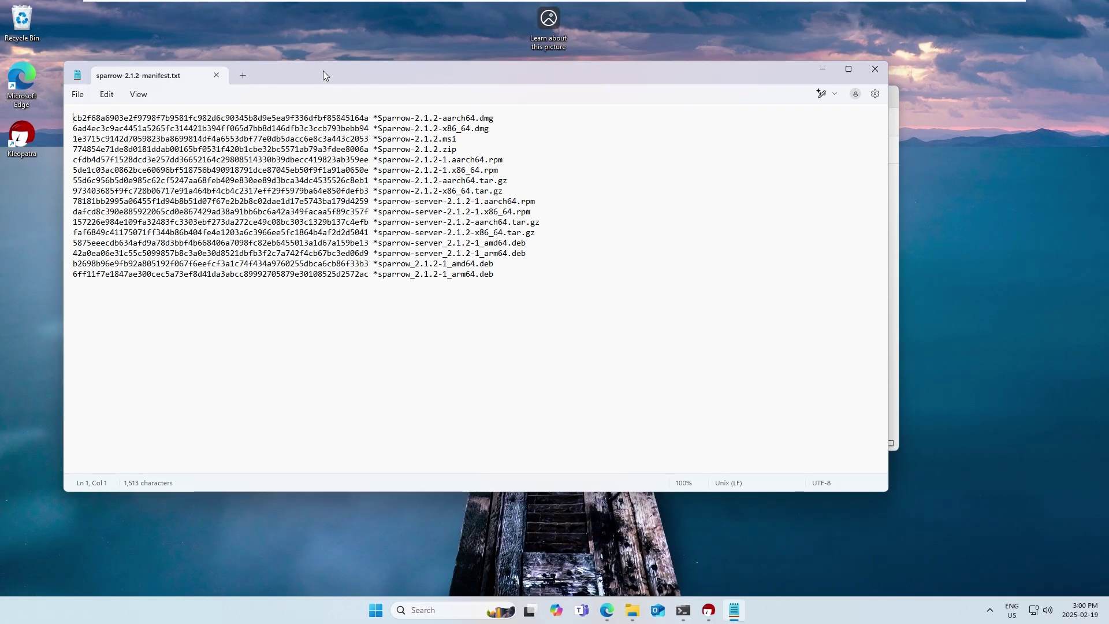
# - Move Notepad beside Downloads and highlight the Sparrow-2.1.2.msi hash line (1e3715c9…c2053)
pyautogui.moveTo(324, 71); pyautogui.dragTo(756, 88)
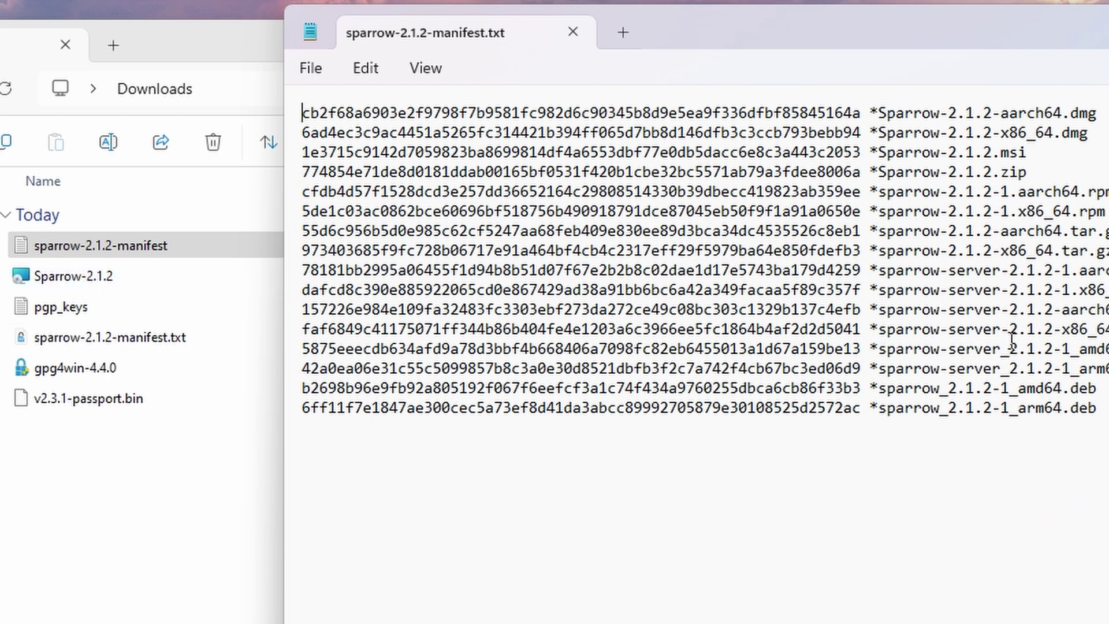
pyautogui.moveTo(1027, 153); pyautogui.dragTo(262, 156)
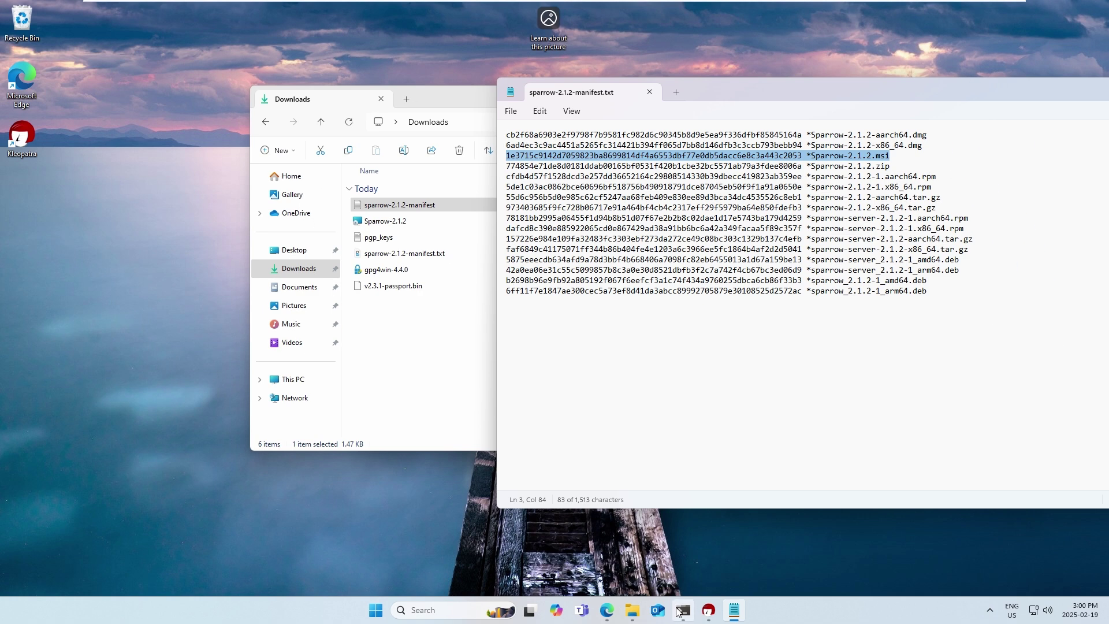
# - Rerun certutil -hashfile sha256 on Sparrow-2.1.2.msi and highlight the resulting hash for comparison
pyautogui.click(683, 610)
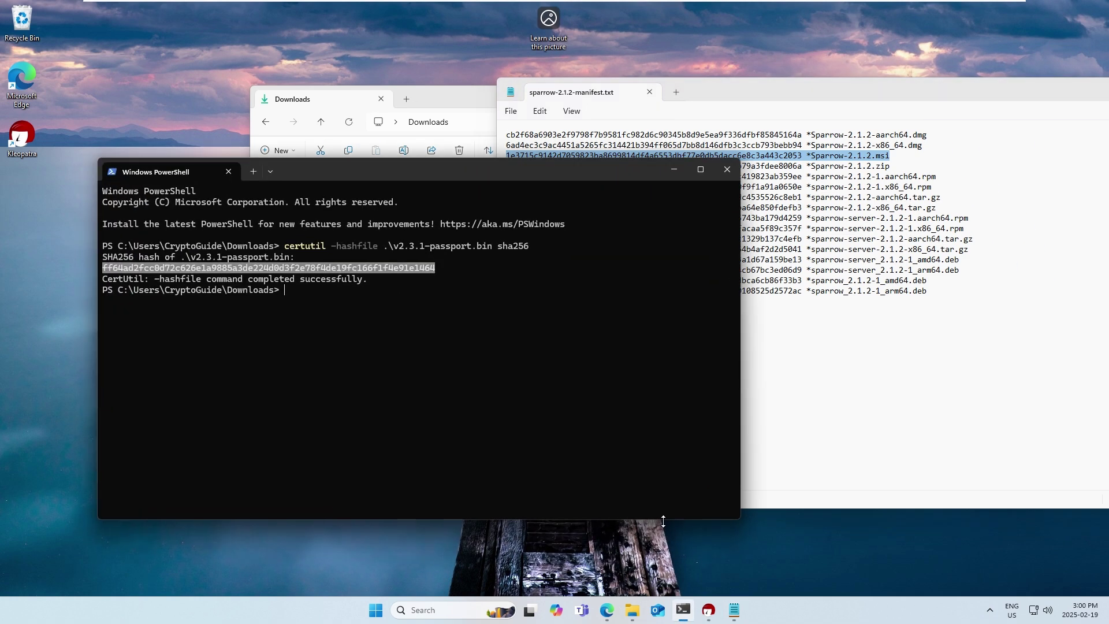
pyautogui.moveTo(471, 173); pyautogui.dragTo(646, 181)
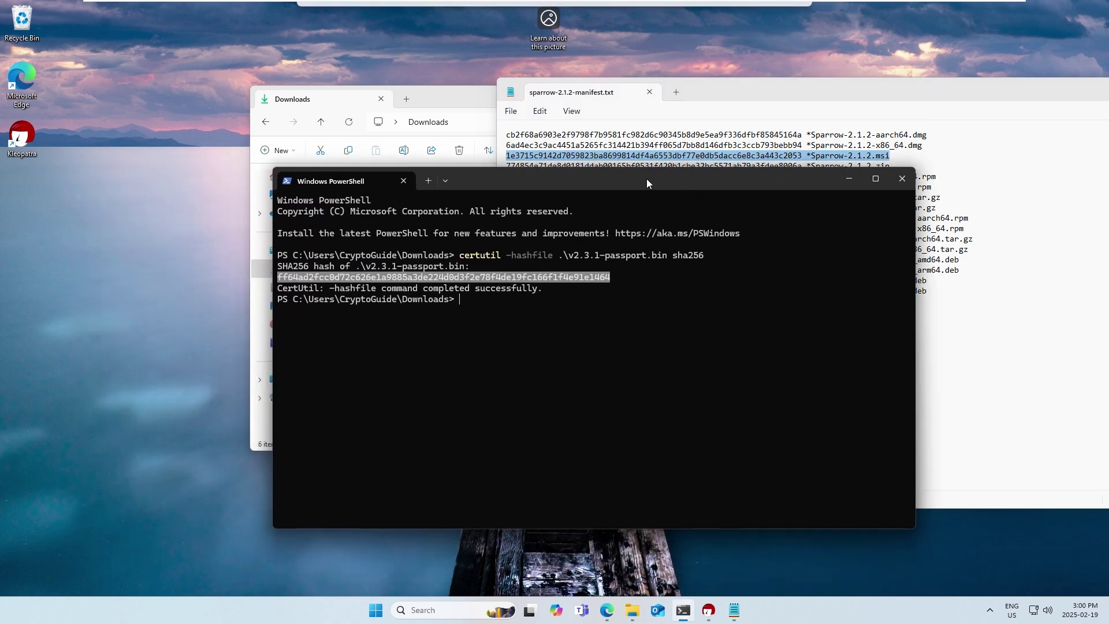
pyautogui.click(546, 372)
pyautogui.press('Up')
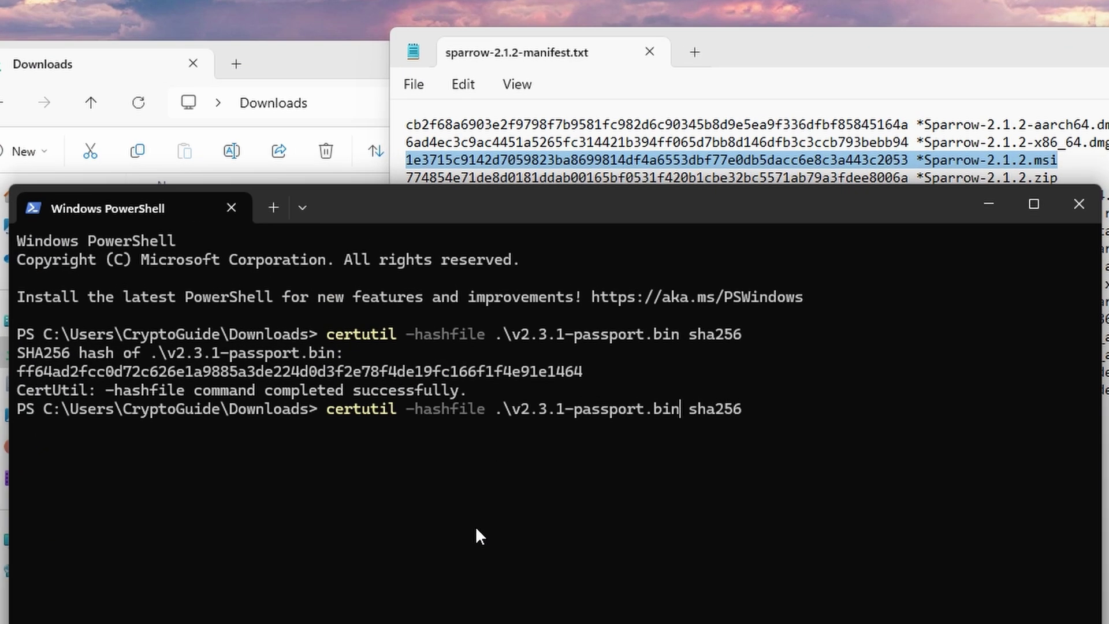
pyautogui.press('BackSpace')
pyautogui.press('BackSpace')
pyautogui.press('BackSpace')
pyautogui.press('BackSpace')
pyautogui.press('BackSpace')
pyautogui.press('BackSpace')
pyautogui.press('BackSpace')
pyautogui.press('BackSpace')
pyautogui.press('BackSpace')
pyautogui.press('BackSpace')
pyautogui.press('BackSpace')
pyautogui.press('BackSpace')
pyautogui.press('BackSpace')
pyautogui.press('BackSpace')
pyautogui.press('BackSpace')
pyautogui.press('BackSpace')
pyautogui.press('BackSpace')
pyautogui.press('BackSpace')
pyautogui.press('BackSpace')
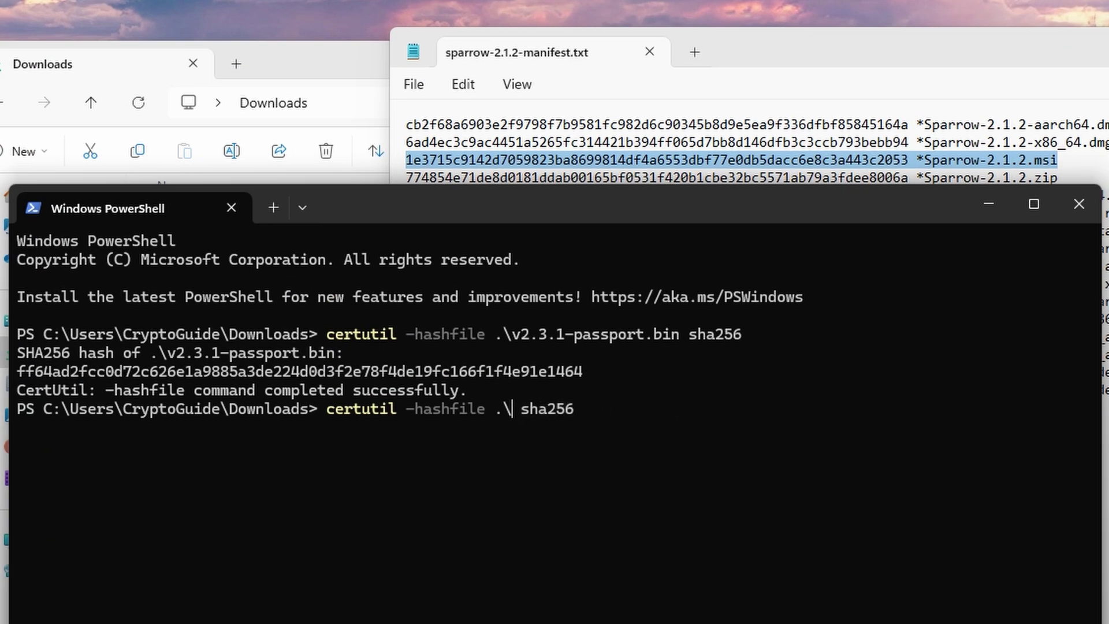
pyautogui.write('Spa')
pyautogui.press('Tab')
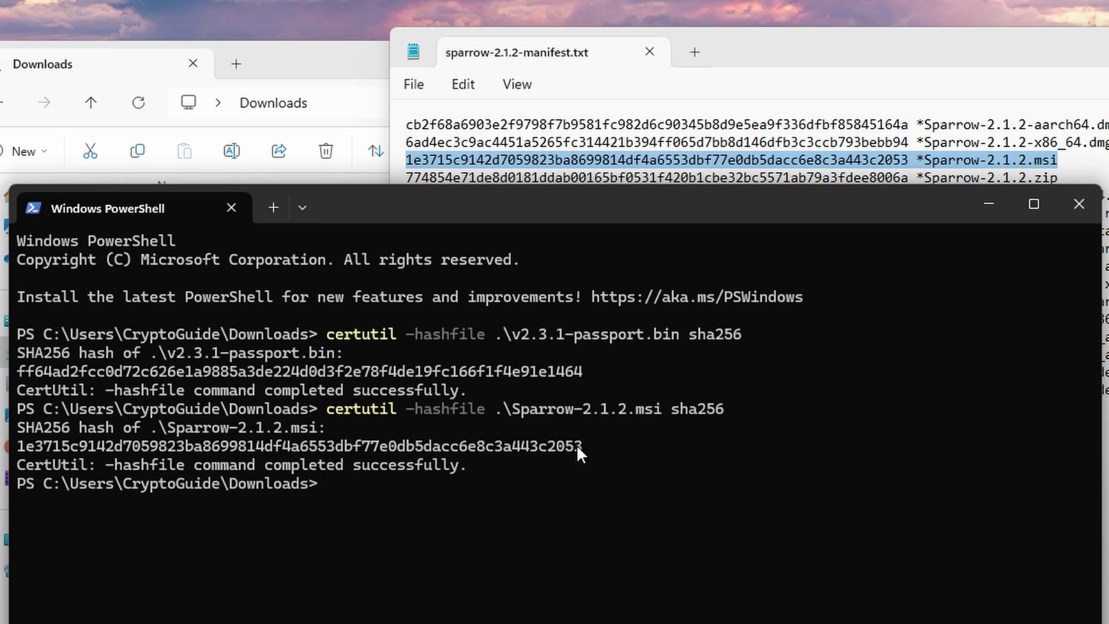
pyautogui.moveTo(580, 446); pyautogui.dragTo(14, 443)
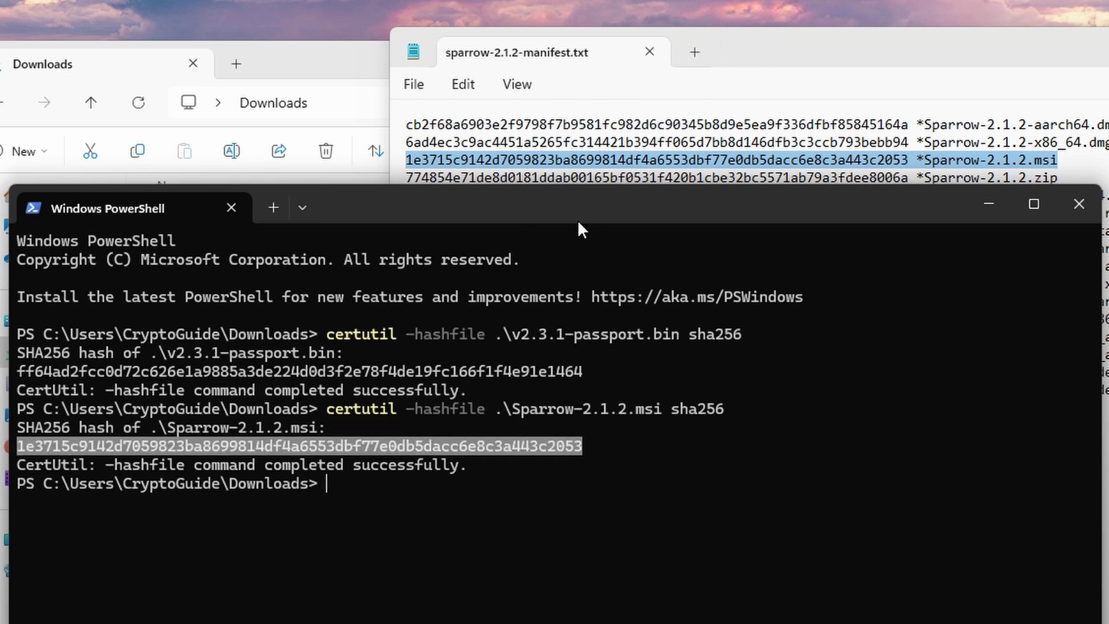
pyautogui.moveTo(571, 216); pyautogui.dragTo(918, 212)
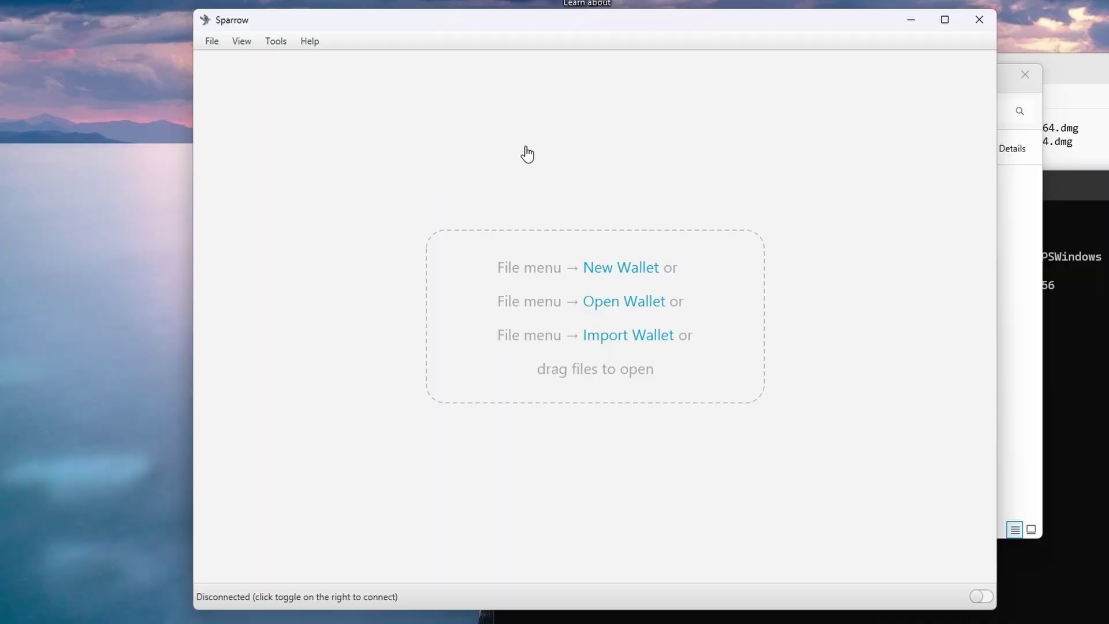
# - Check Sparrow-2.1.2.msi via Tools > Verify Download with sparrow-2.1.2-manifest.txt.asc as the signature
pyautogui.click(276, 42)
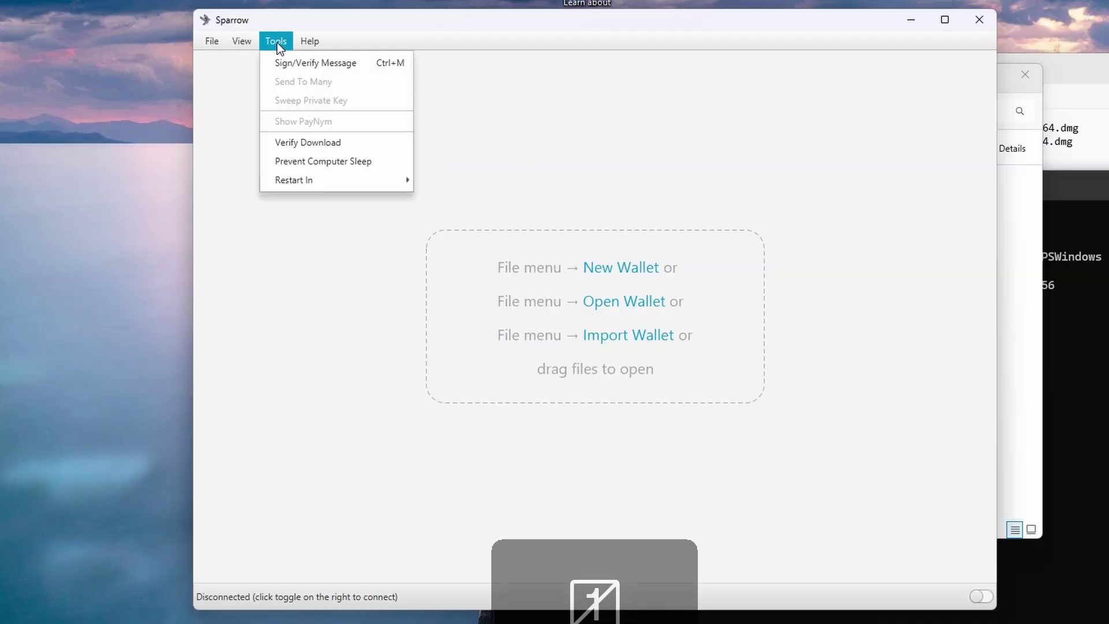
pyautogui.click(320, 143)
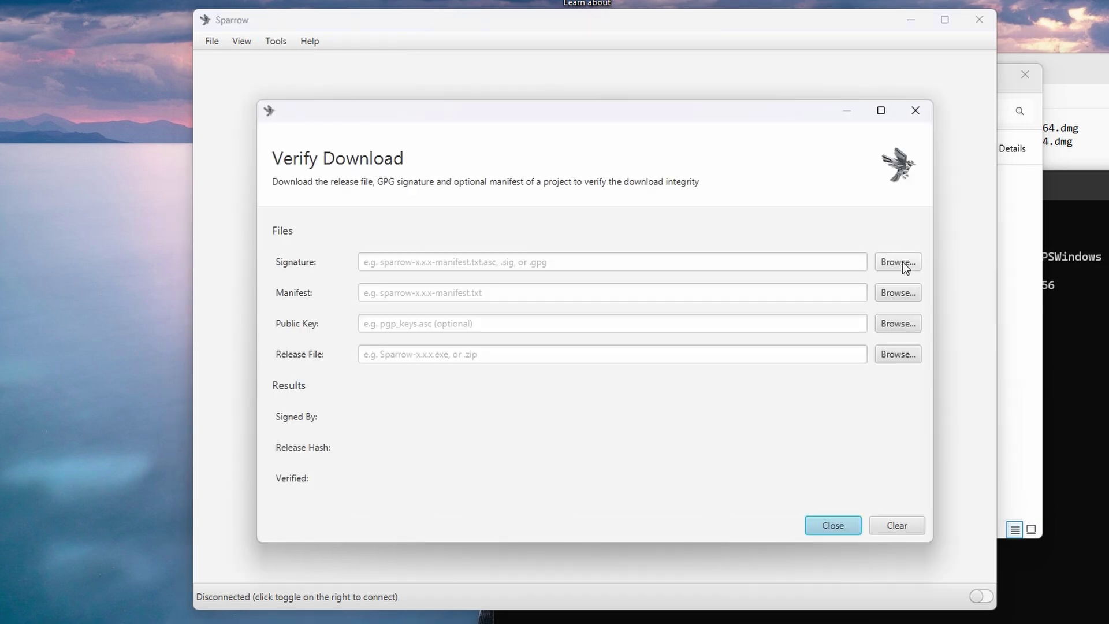
pyautogui.click(899, 262)
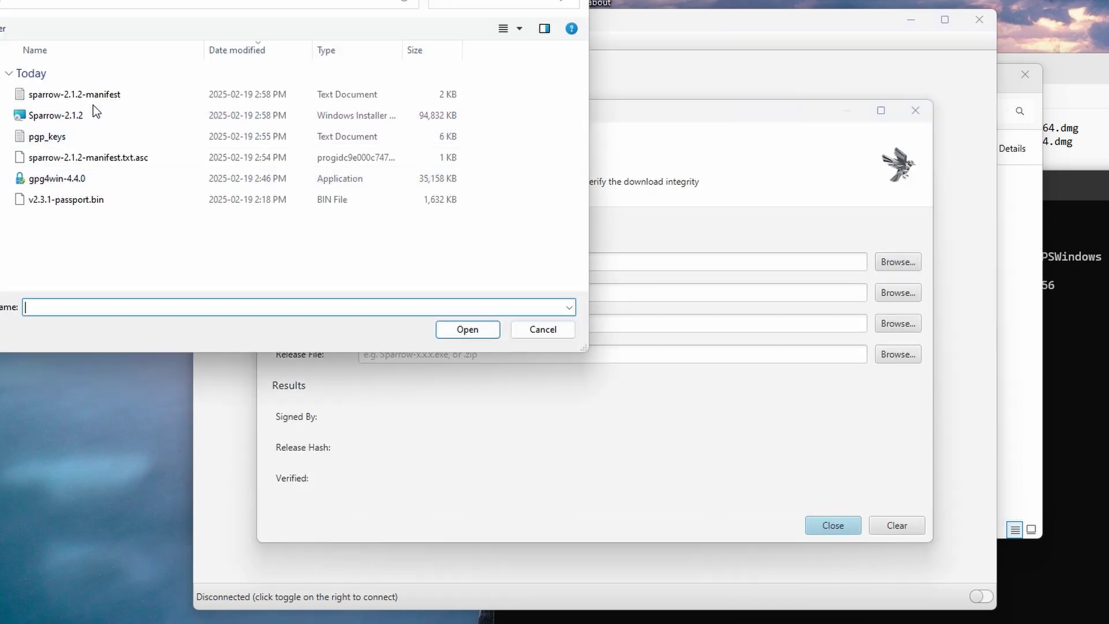
pyautogui.doubleClick(112, 160)
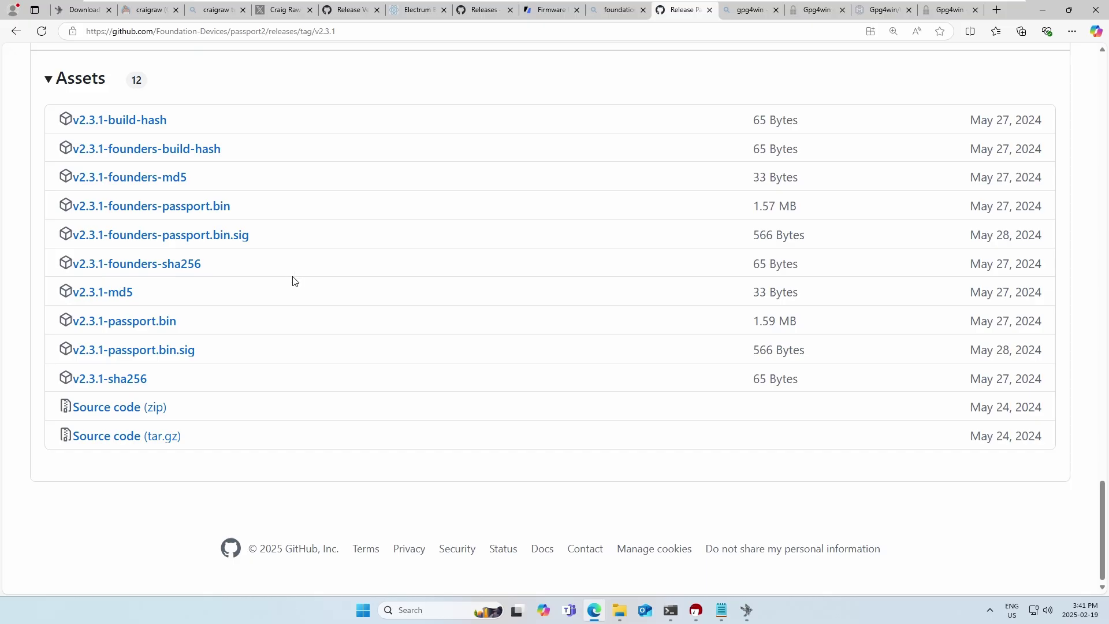
# - Scroll to the v2.3.1 release Assets and download the v2.3.1-passport.bin.sig file
pyautogui.scroll(1, 295, 324)
pyautogui.scroll(1, 297, 328)
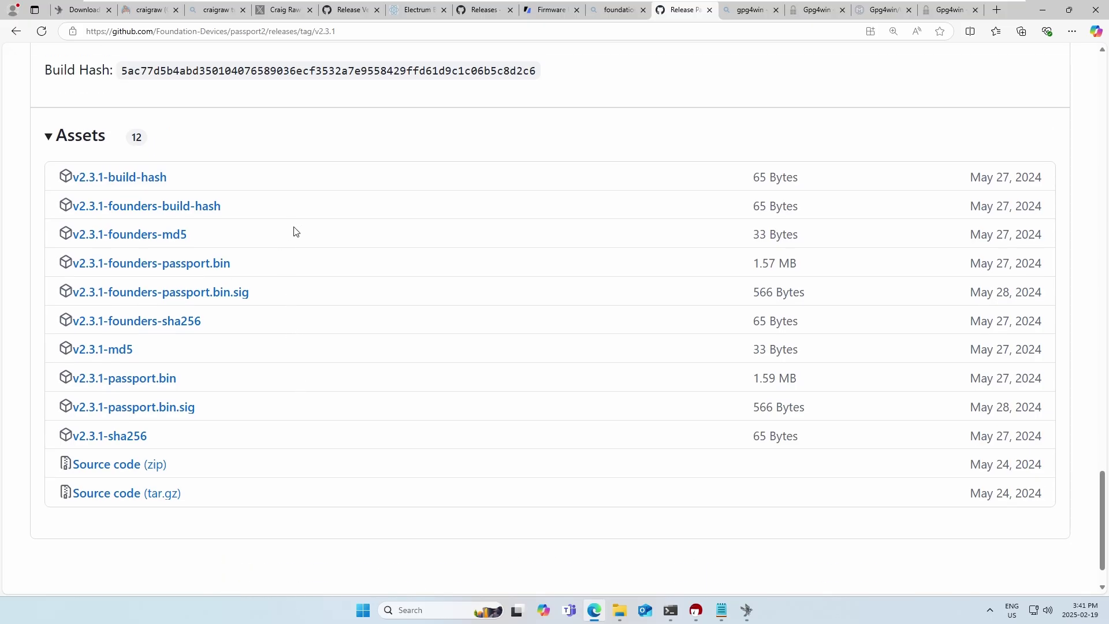
pyautogui.click(165, 409)
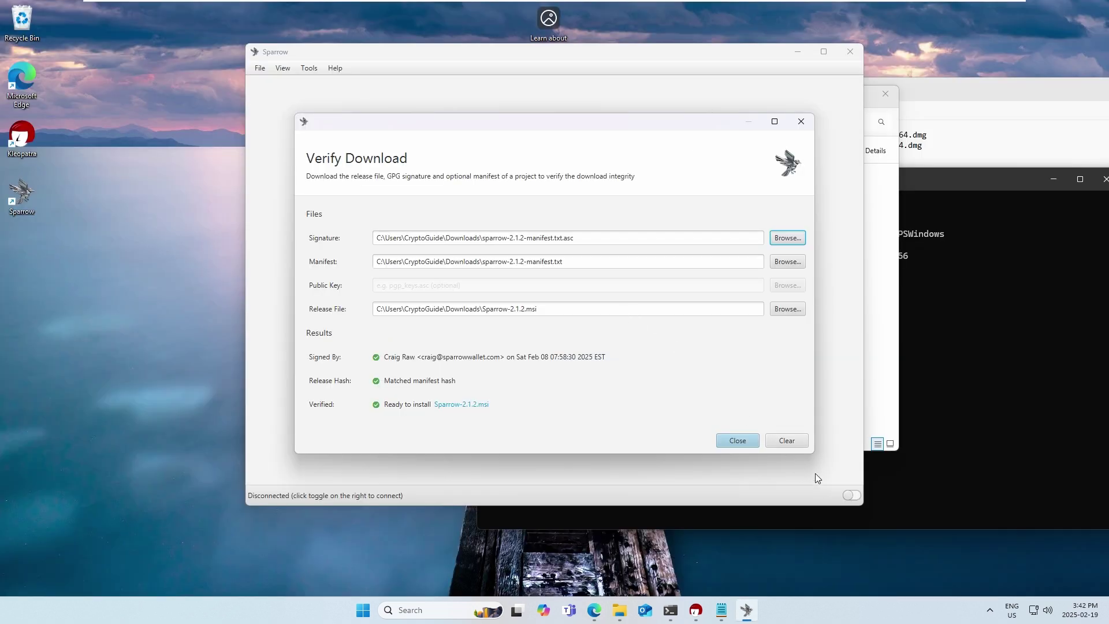
# - Reset the verifier and pick v2.3.1-passport.bin's OpenPGP signature as the new signature file
pyautogui.click(794, 441)
pyautogui.click(787, 238)
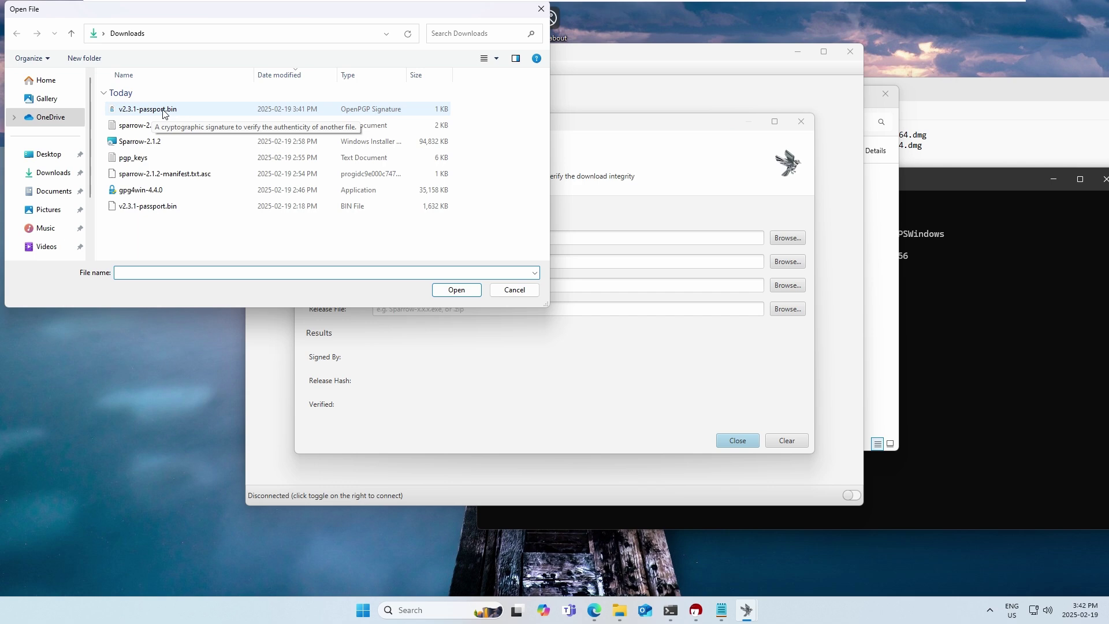
pyautogui.doubleClick(380, 114)
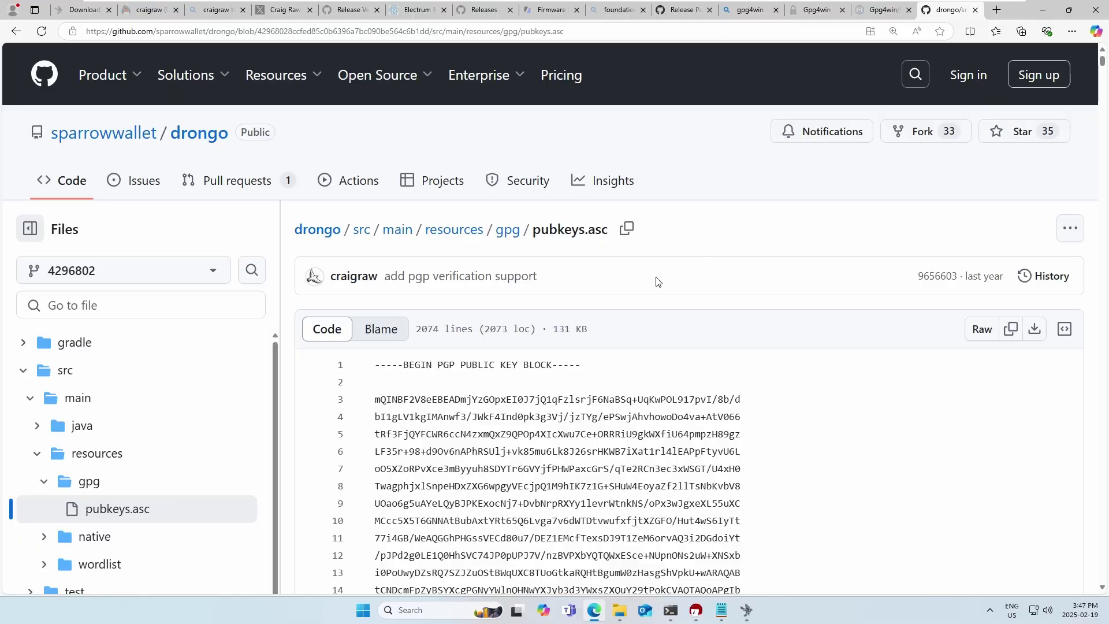
# - Download the raw pubkeys.asc file from GitHub and show it in the Downloads folder
pyautogui.click(1032, 330)
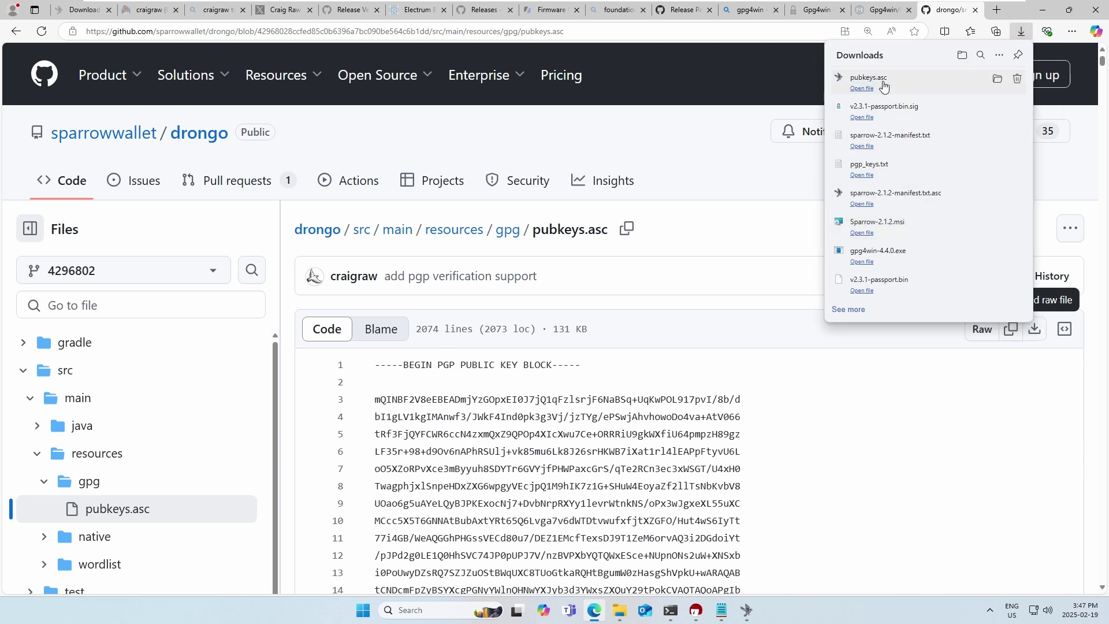
pyautogui.click(997, 78)
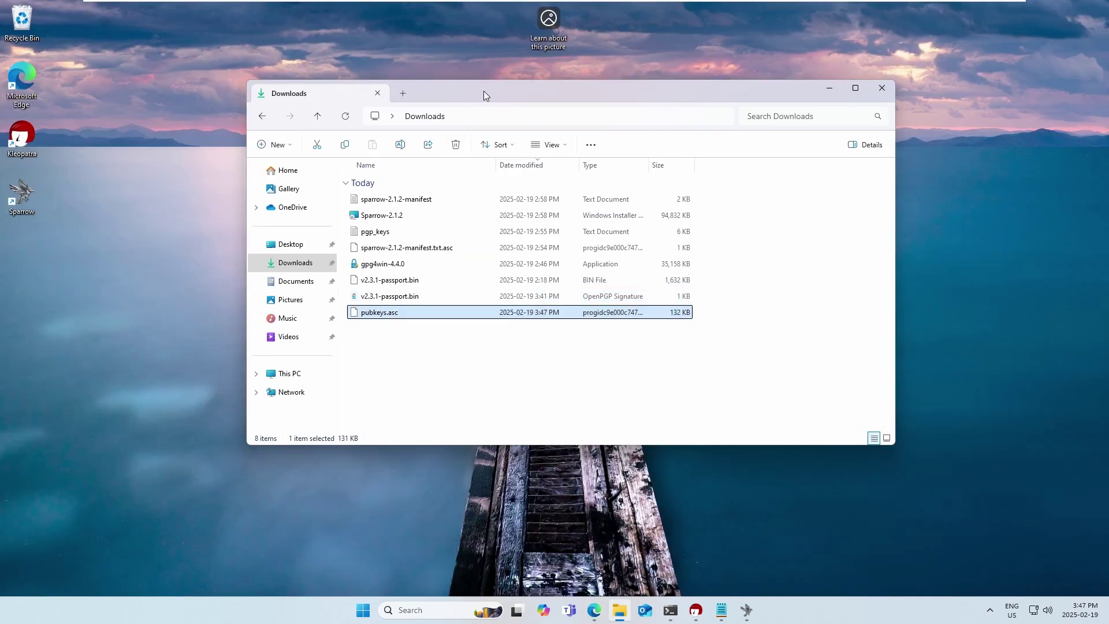
# - Import pubkeys.asc into Kleopatra by dropping it on the certificate list, then dismiss the result
pyautogui.moveTo(483, 91); pyautogui.dragTo(358, 278)
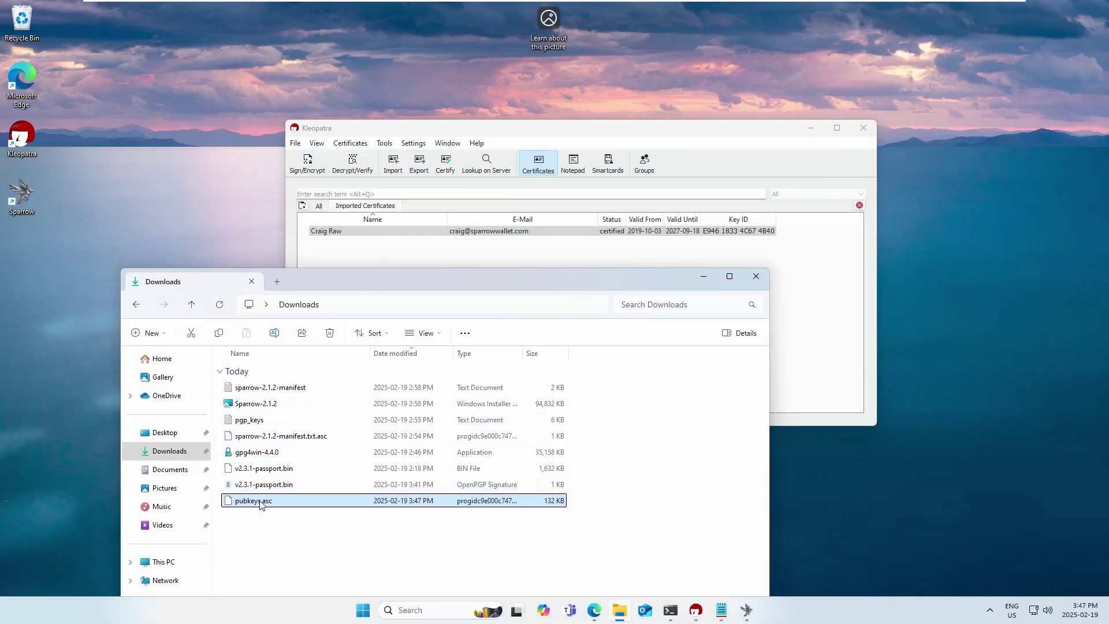
pyautogui.moveTo(261, 505); pyautogui.dragTo(438, 260)
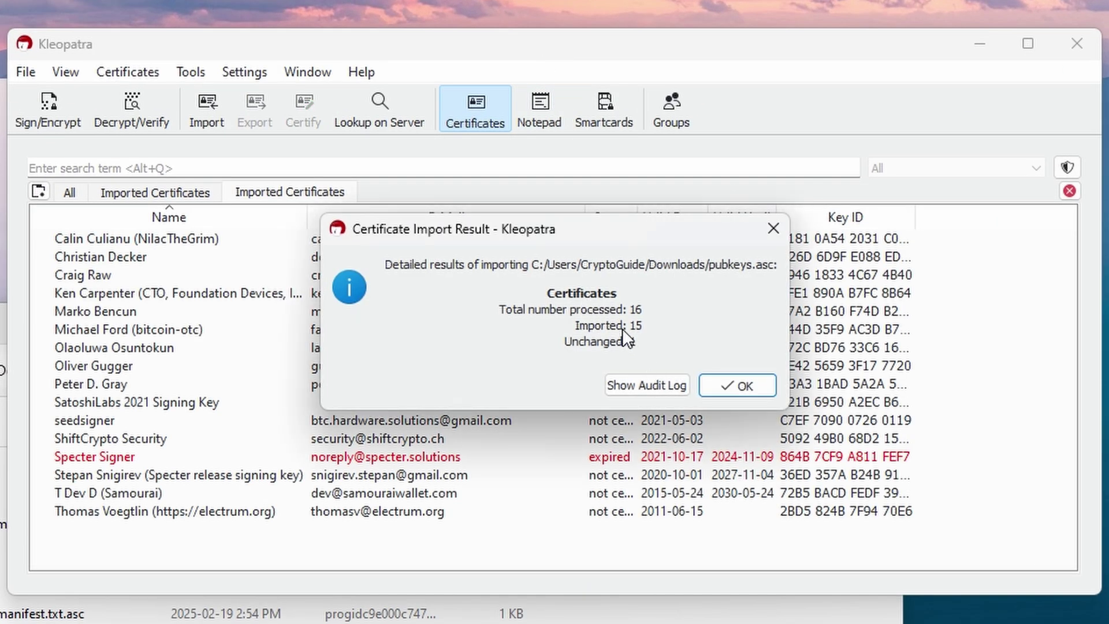
pyautogui.click(731, 387)
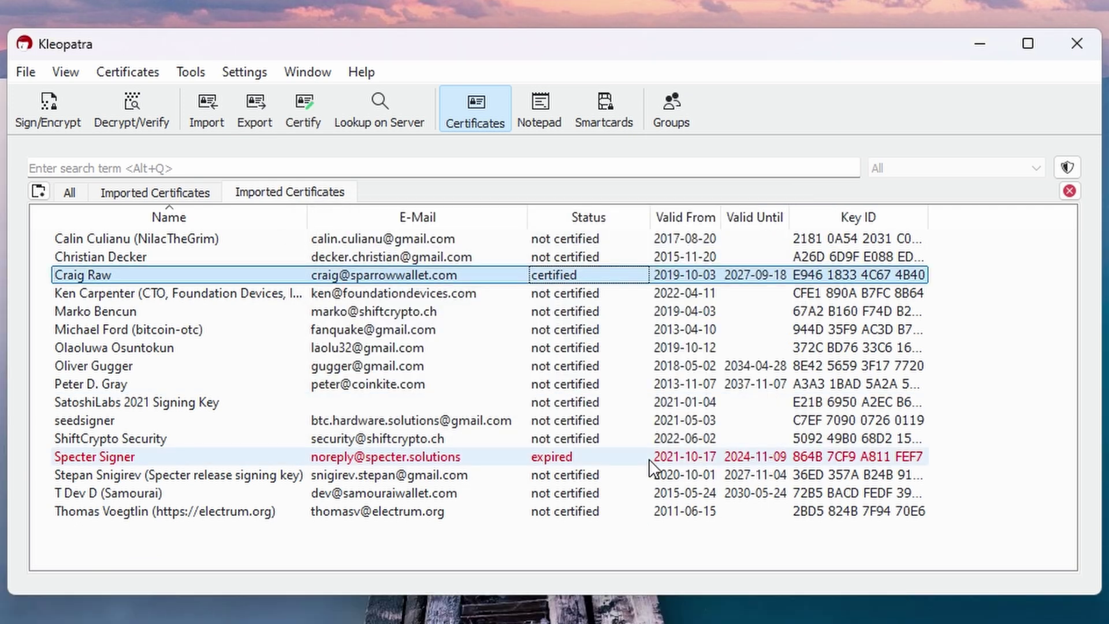
# - Review the newly imported signer certificates one by one
pyautogui.click(567, 236)
pyautogui.click(566, 257)
pyautogui.click(563, 293)
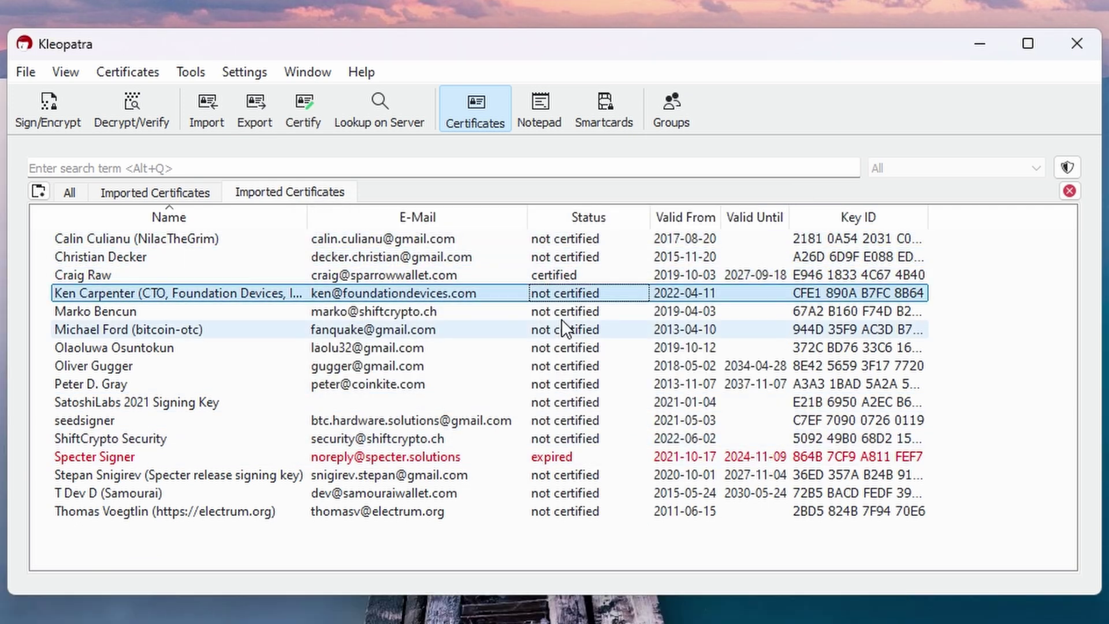
pyautogui.click(563, 312)
pyautogui.click(563, 330)
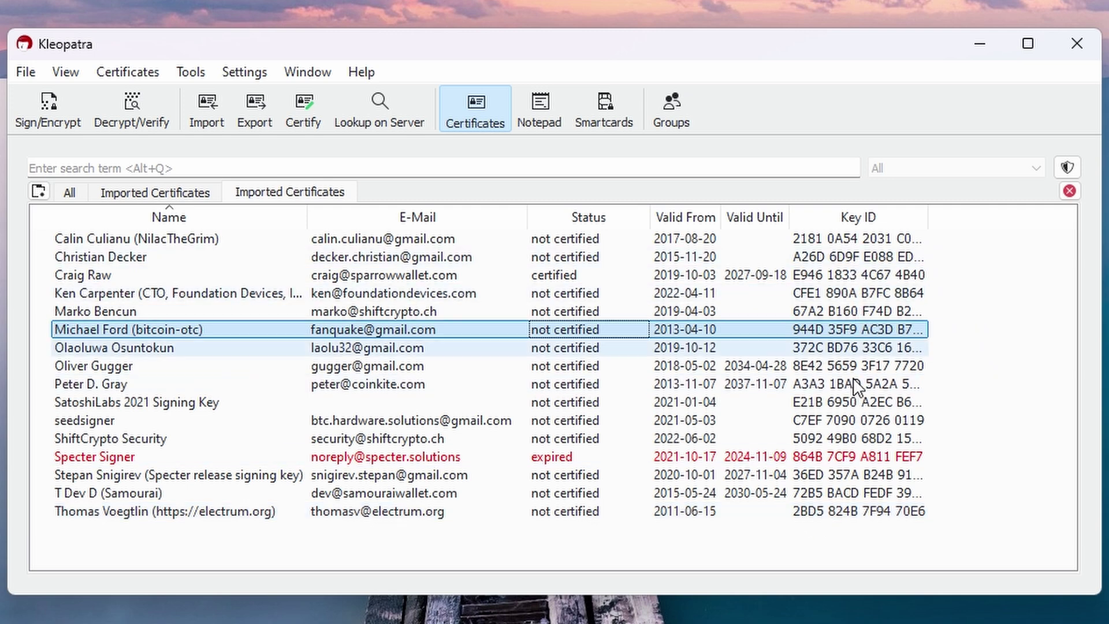
pyautogui.click(852, 508)
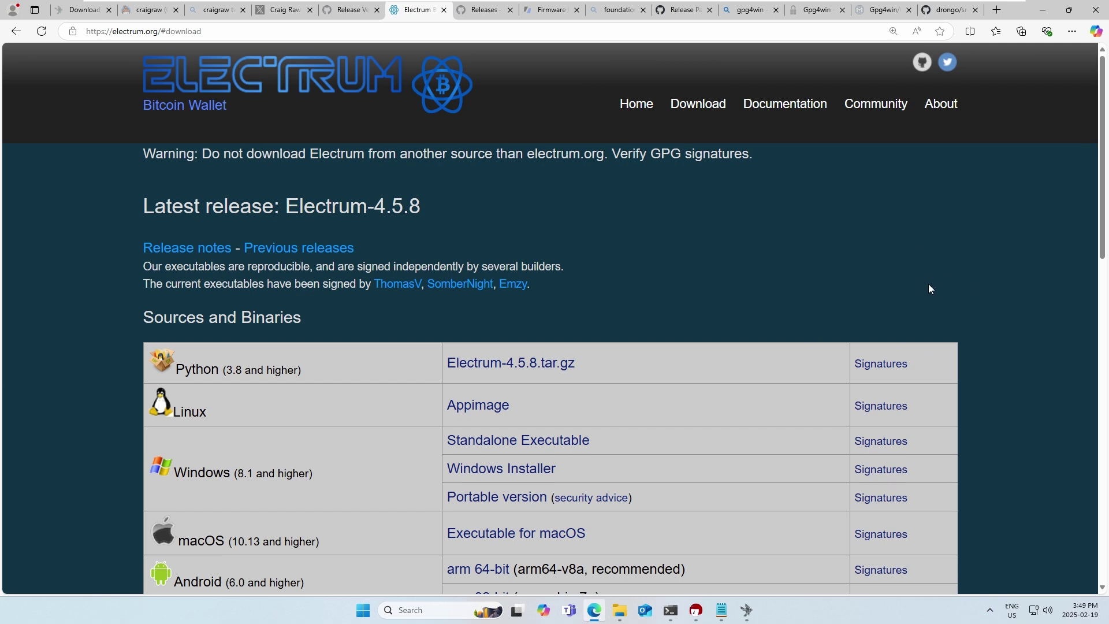
# - Save the Electrum 4.5.8 Windows installer electrum-4.5.8-setup to Downloads
pyautogui.scroll(-2, 715, 269)
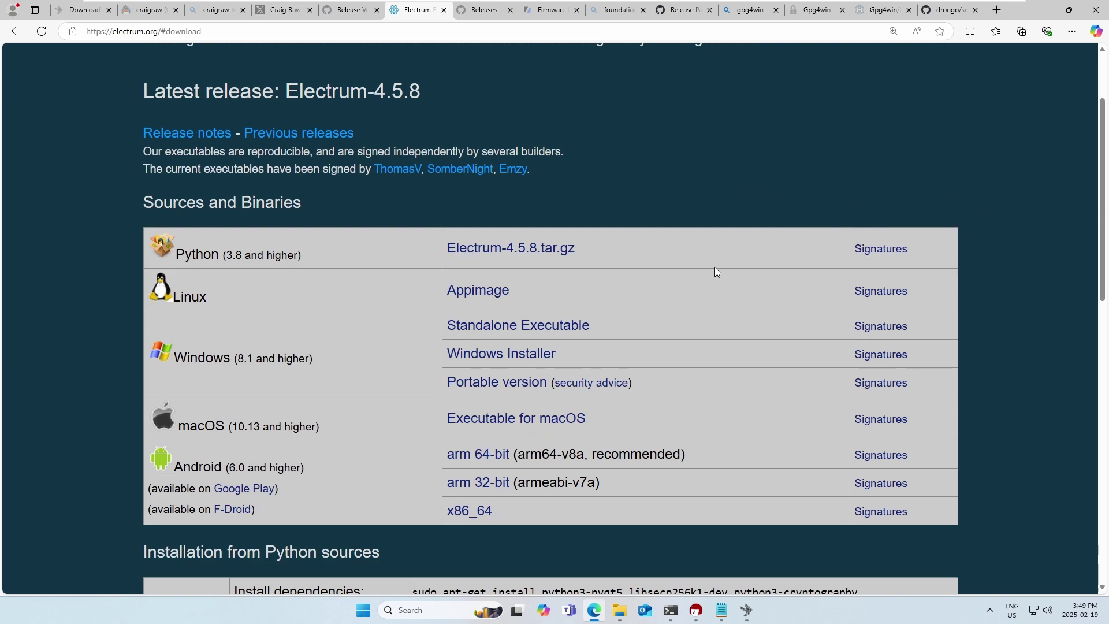
pyautogui.rightClick(477, 355)
pyautogui.click(524, 438)
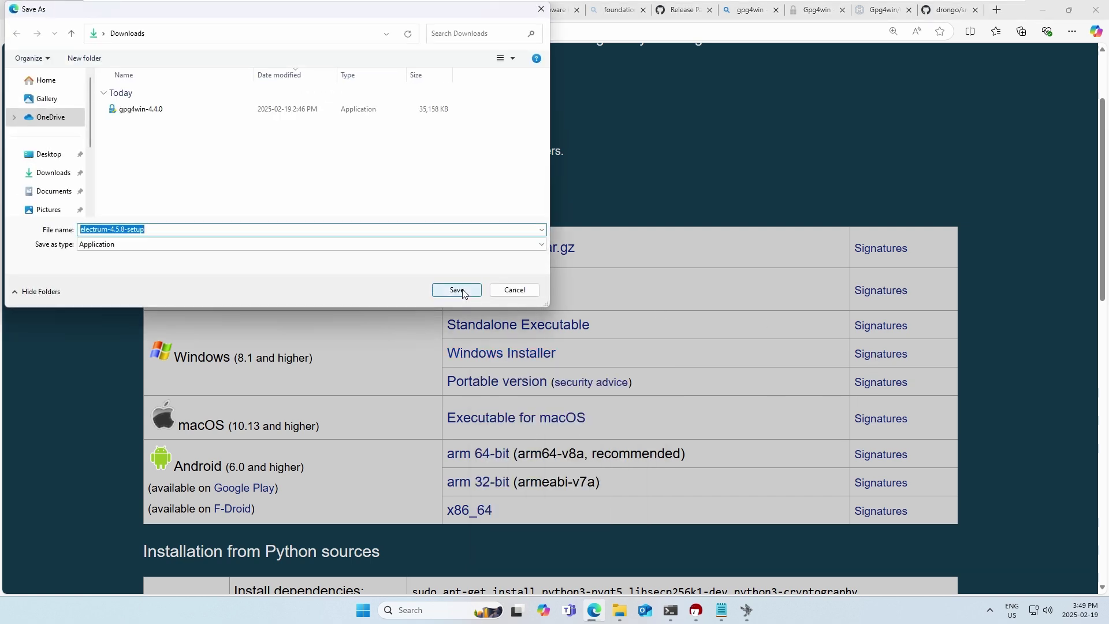
pyautogui.click(457, 290)
# - Save the installer's .asc signature file to Downloads and minimize Edge
pyautogui.rightClick(867, 356)
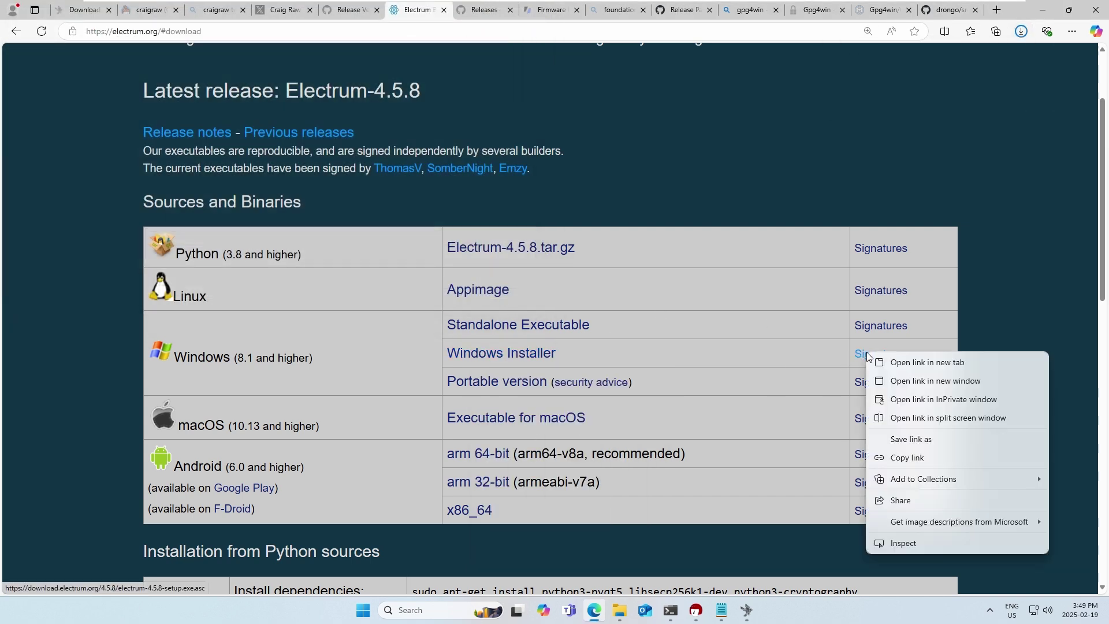
pyautogui.click(909, 439)
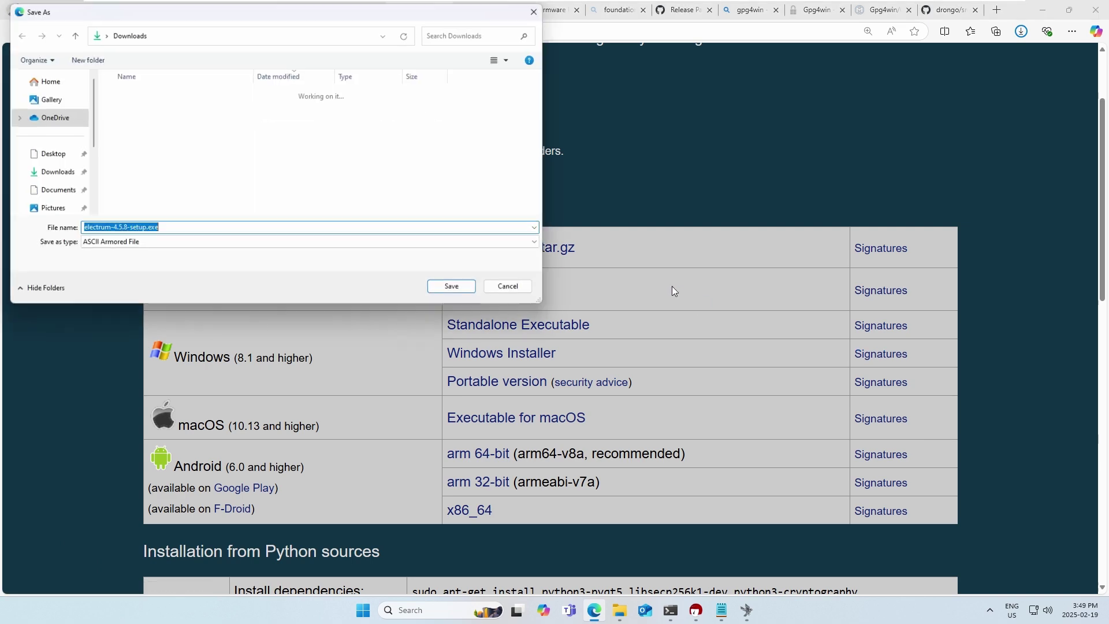
pyautogui.click(459, 286)
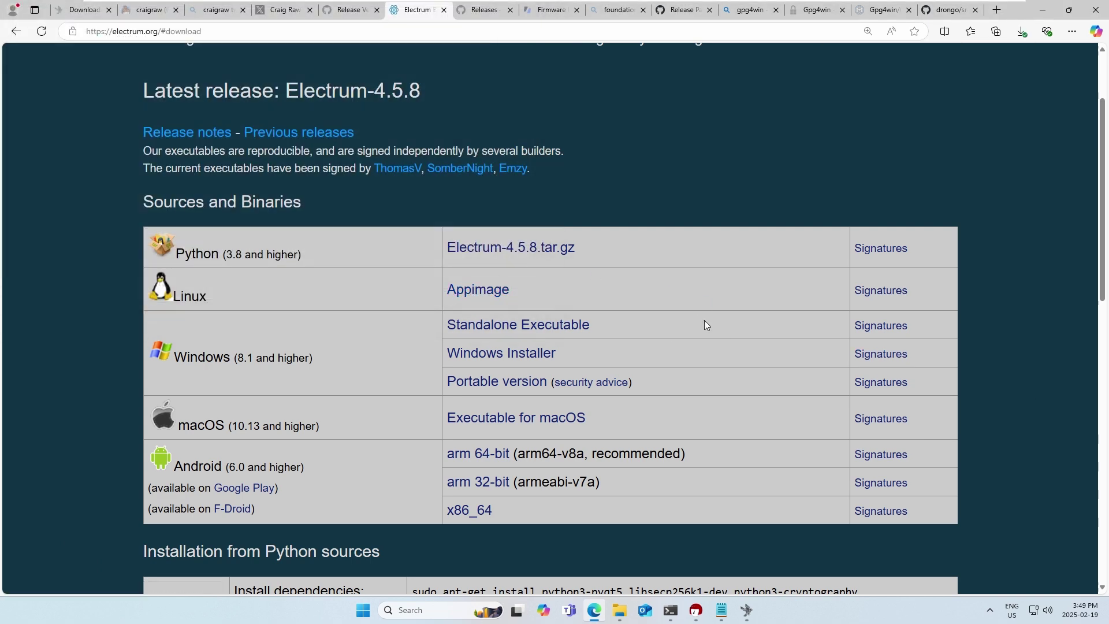
pyautogui.click(1038, 11)
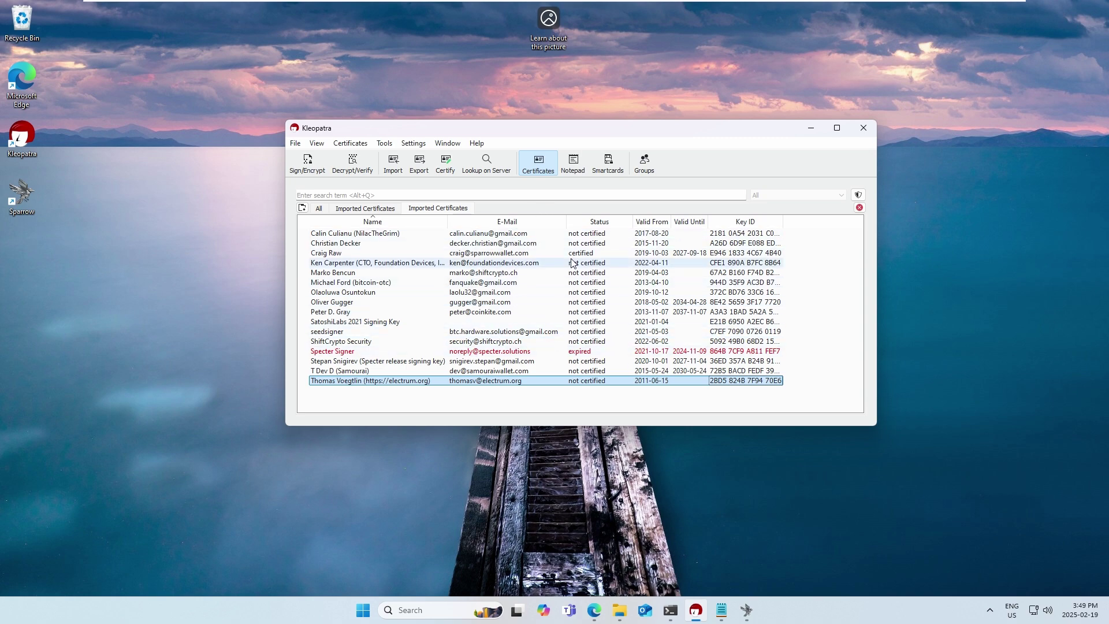
# - Verify electrum-4.5.8-setup with its signature using the GpgEX Verify option
pyautogui.click(619, 610)
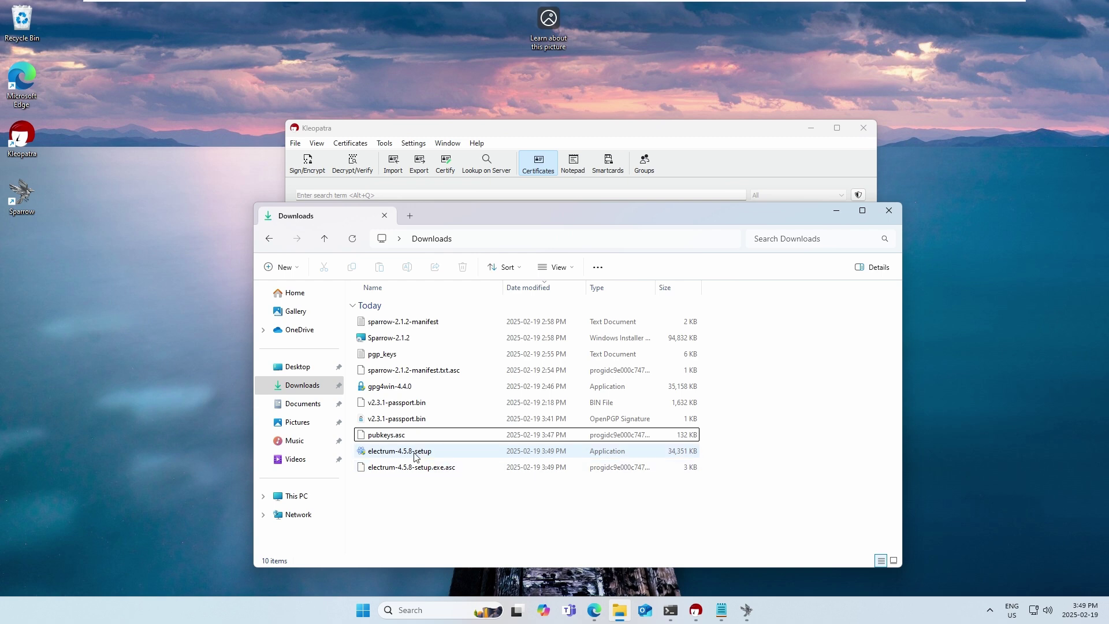
pyautogui.click(415, 453)
pyautogui.rightClick(415, 456)
pyautogui.click(451, 442)
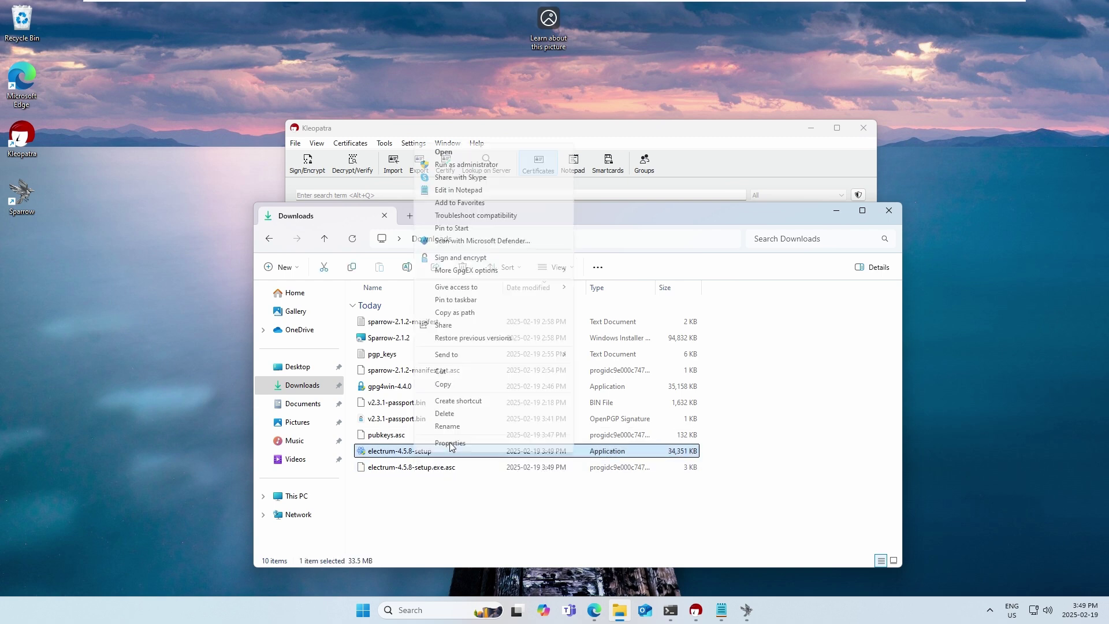
pyautogui.moveTo(493, 275)
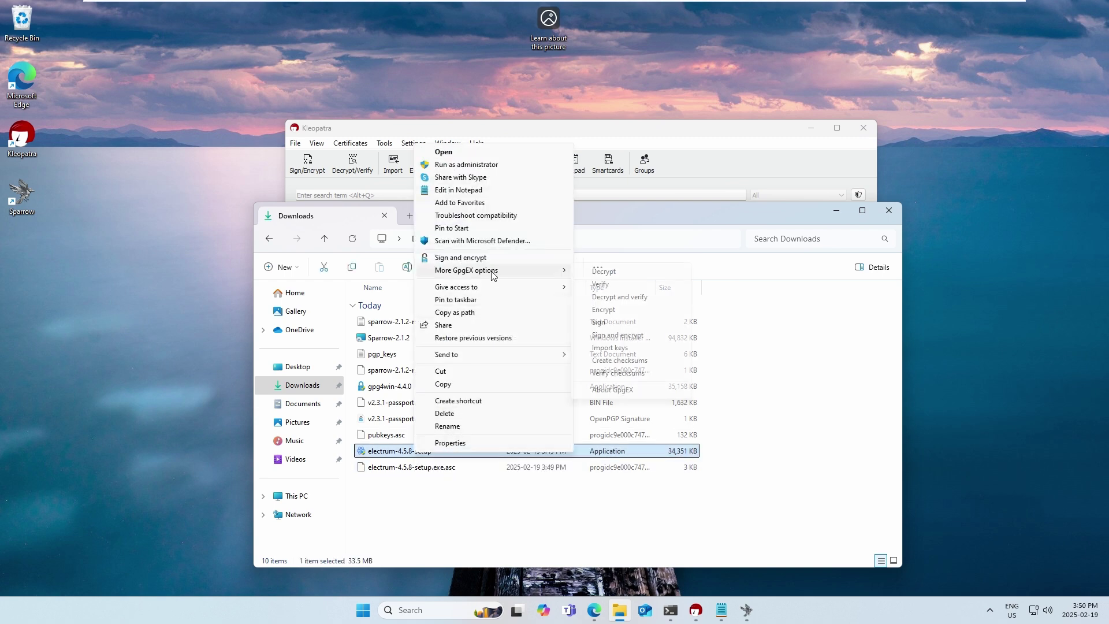
pyautogui.click(601, 283)
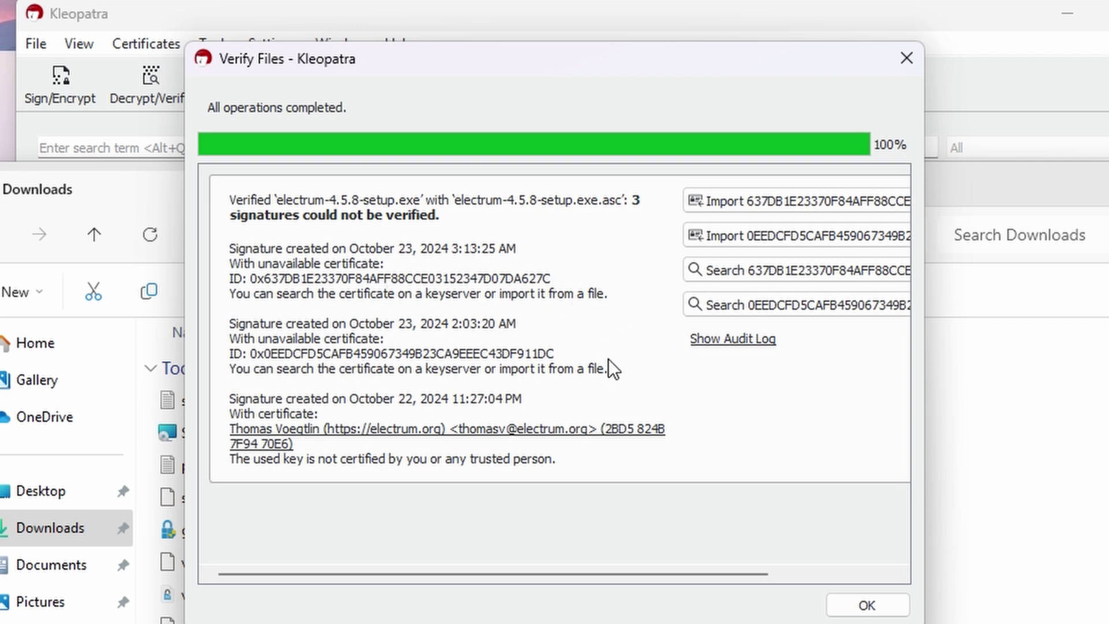
# - Arrange the windows to view the result showing three unverifiable signatures
pyautogui.click(955, 70)
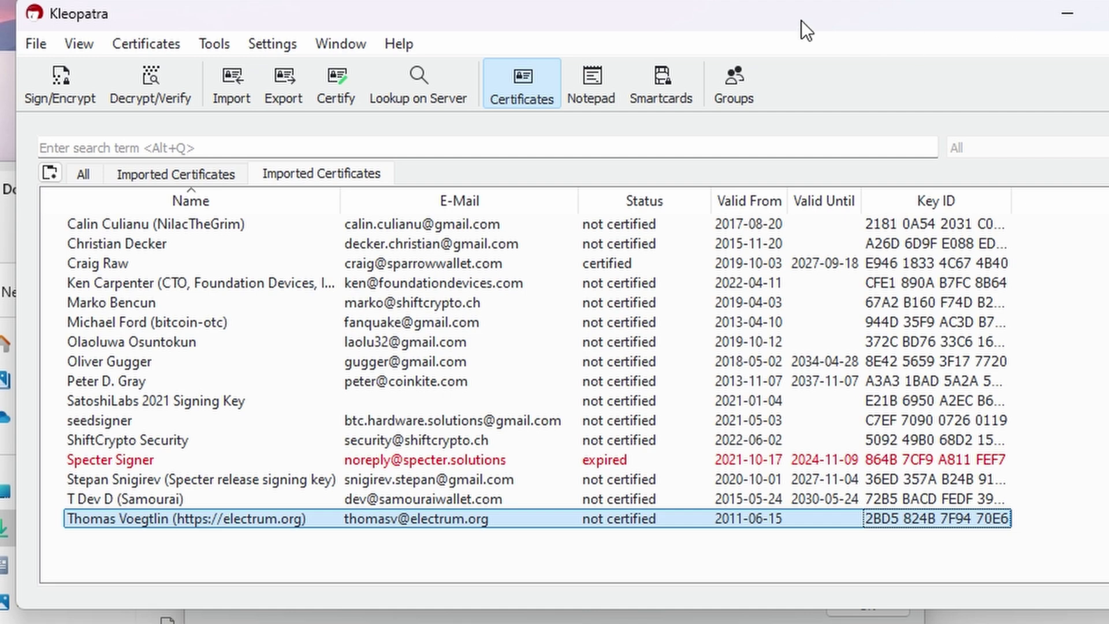
pyautogui.moveTo(802, 21); pyautogui.dragTo(809, 155)
pyautogui.click(722, 54)
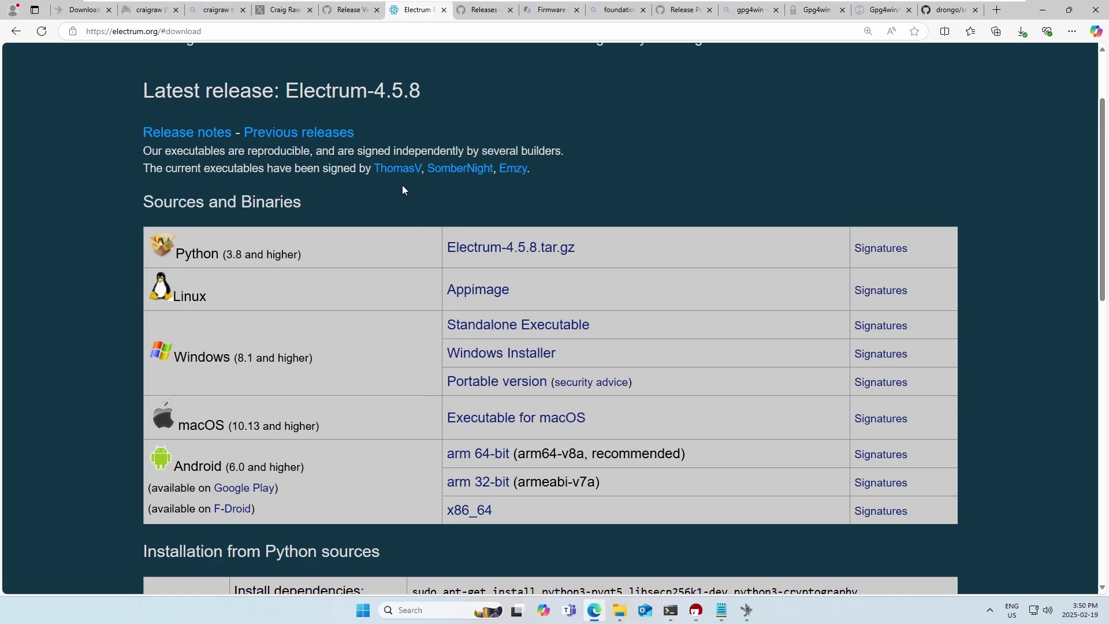
# - Save ThomasV, SomberNight and Emzy signer keys to Downloads, then import ThomasV.asc into Kleopatra
pyautogui.rightClick(404, 177)
pyautogui.click(446, 257)
pyautogui.rightClick(451, 172)
pyautogui.click(493, 252)
pyautogui.click(448, 287)
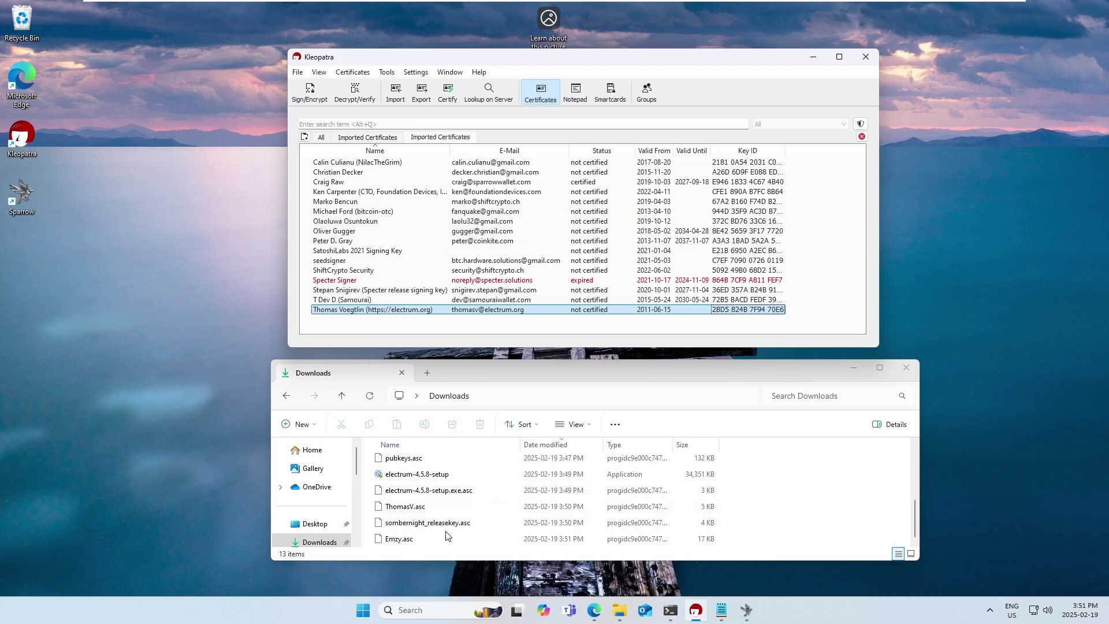
pyautogui.click(406, 509)
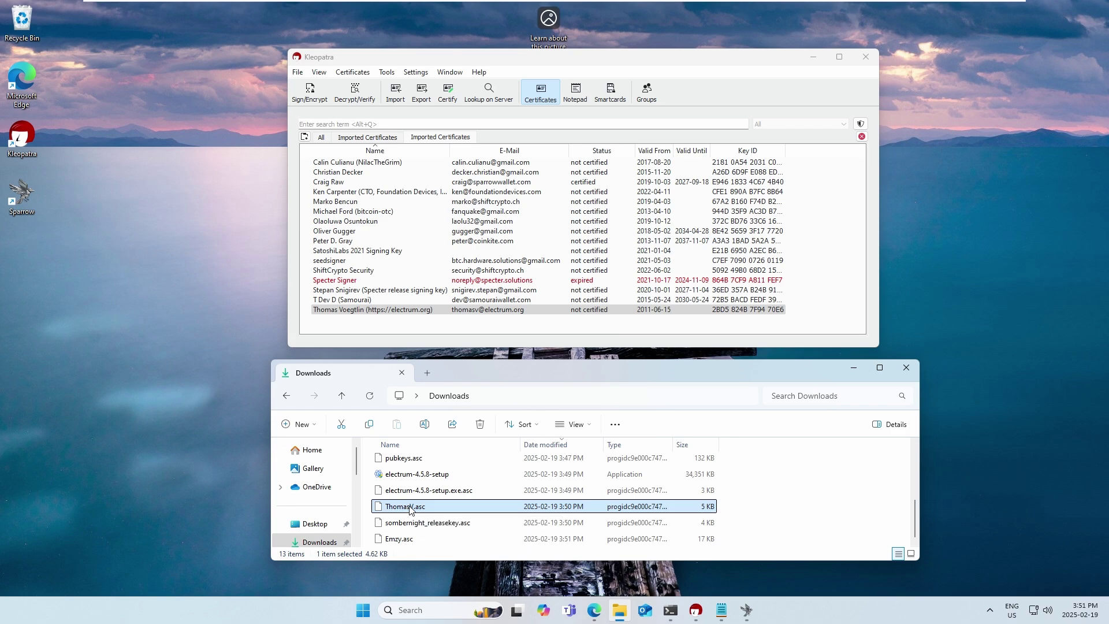
pyautogui.moveTo(406, 508); pyautogui.dragTo(561, 331)
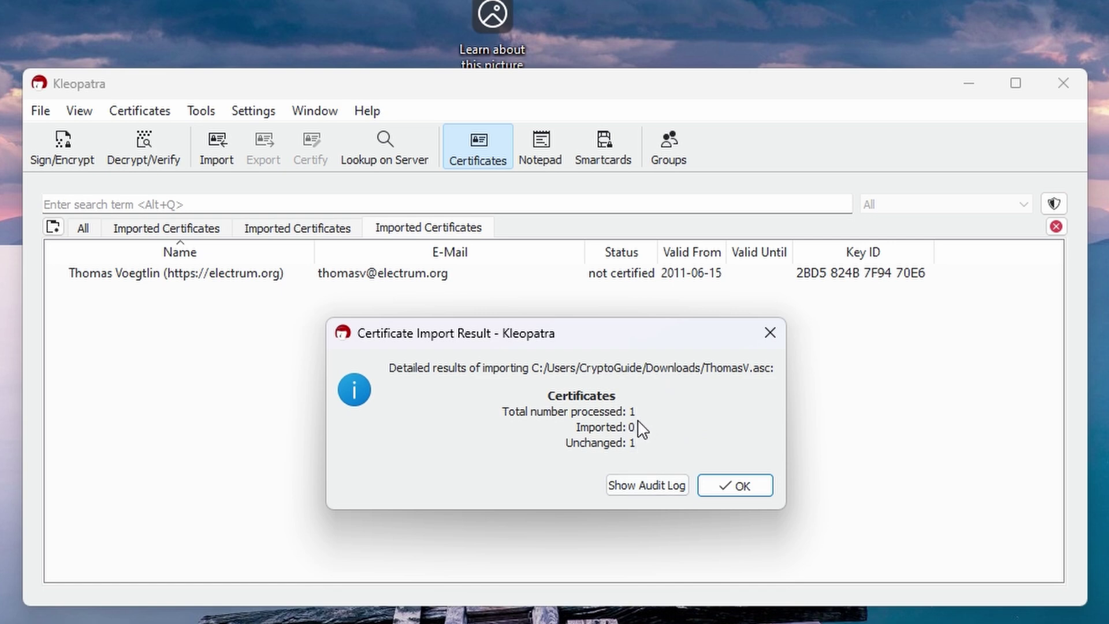
# - Certify the Electrum developer's certificate, unlocking your secret key to confirm
pyautogui.click(747, 490)
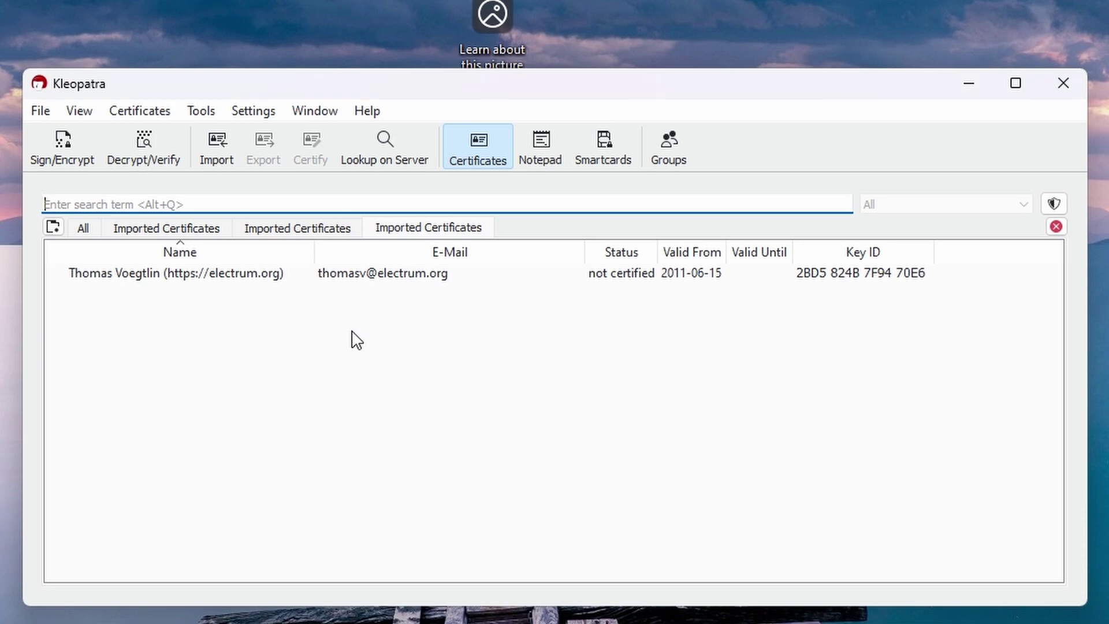
pyautogui.rightClick(215, 281)
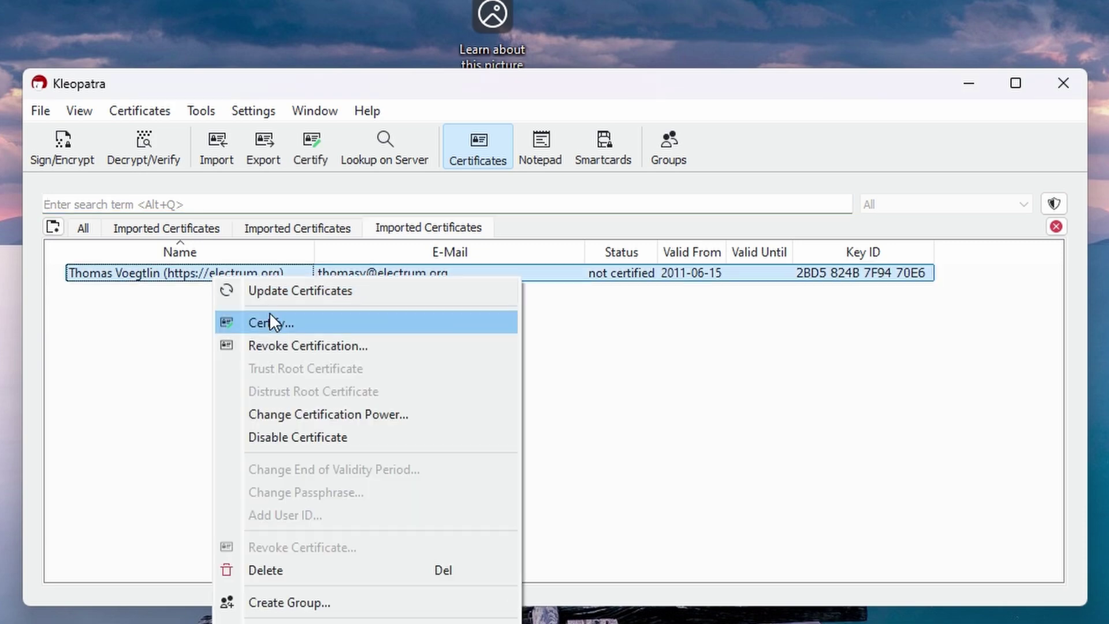
pyautogui.click(269, 319)
pyautogui.click(758, 576)
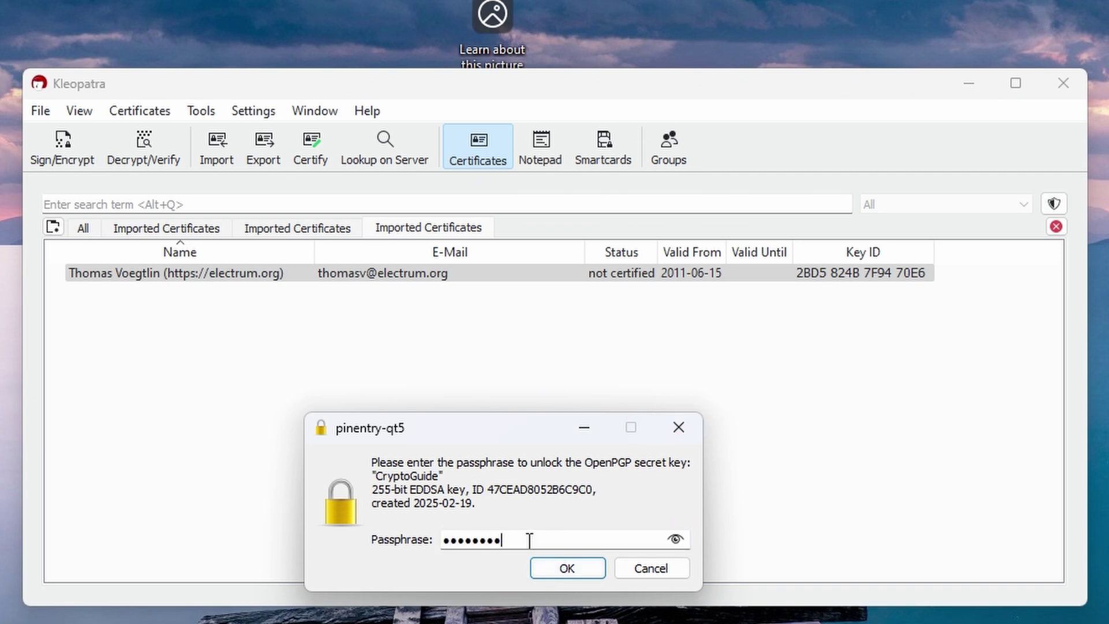
pyautogui.click(547, 570)
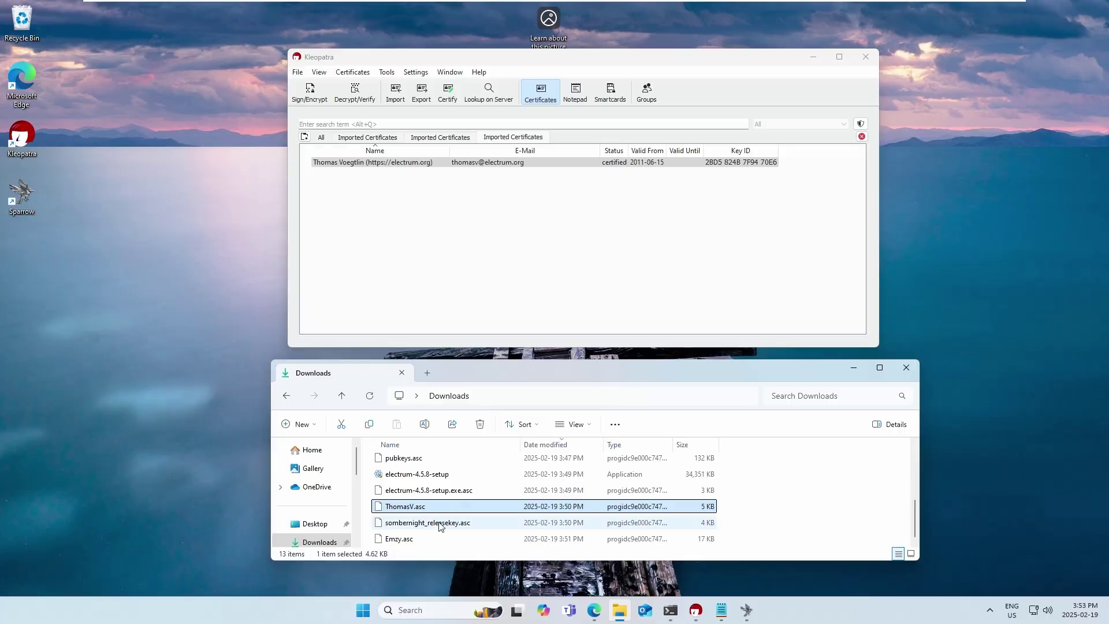
# - Import sombernight_releasekey.asc and Emzy.asc into Kleopatra, then return to Edge
pyautogui.click(427, 522)
pyautogui.keyDown('shift'); pyautogui.click(399, 538); pyautogui.keyUp('shift')
pyautogui.moveTo(418, 537); pyautogui.dragTo(559, 277)
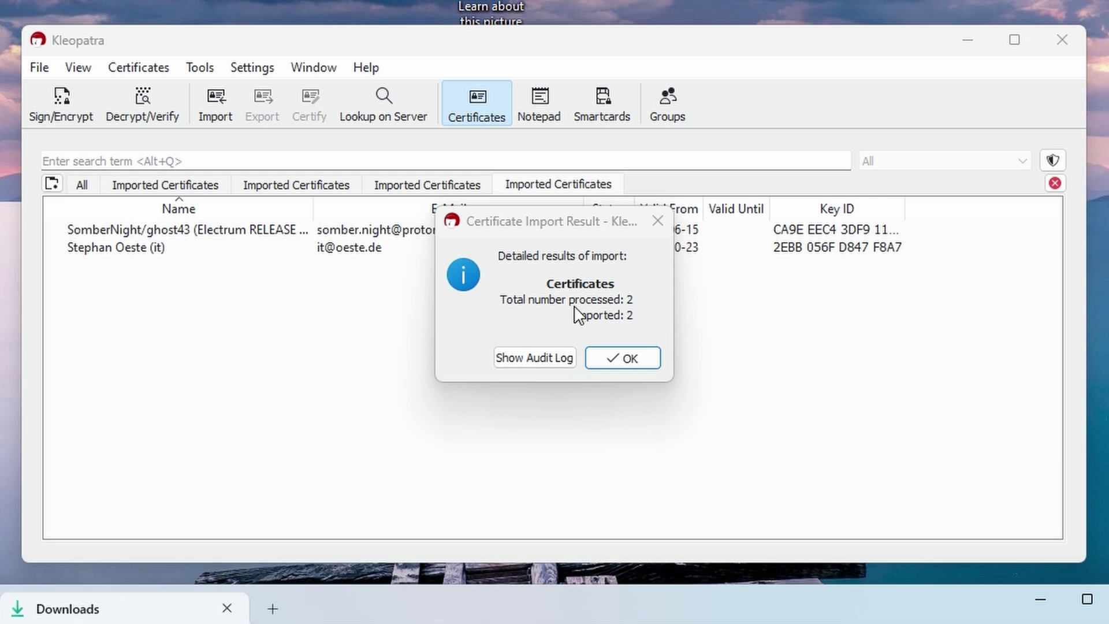
pyautogui.click(624, 359)
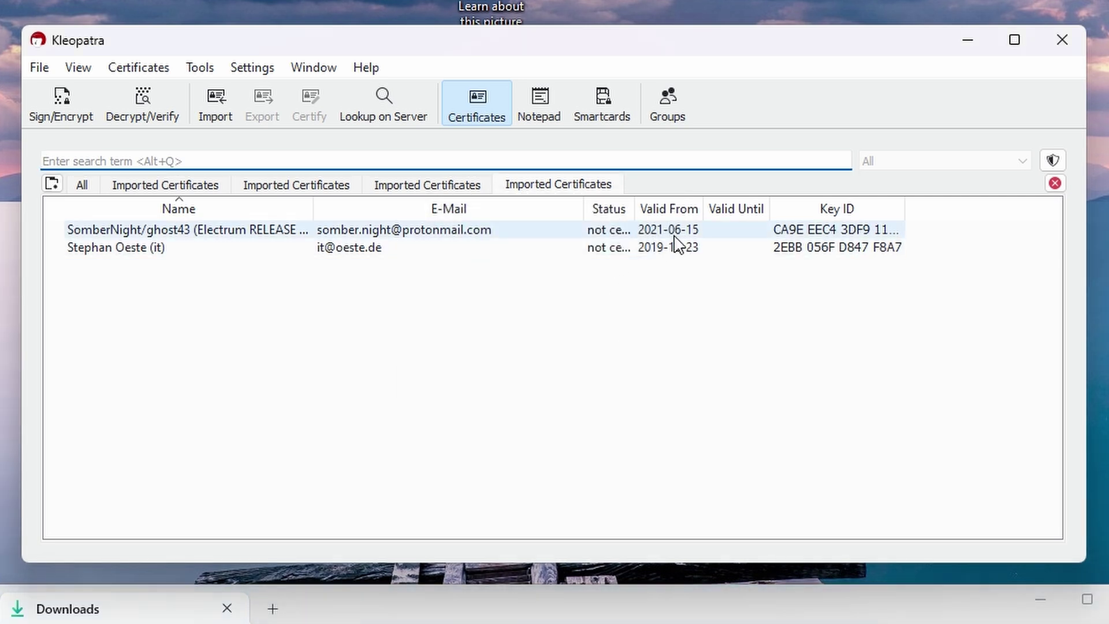
pyautogui.hotkey('alt', 'Tab')
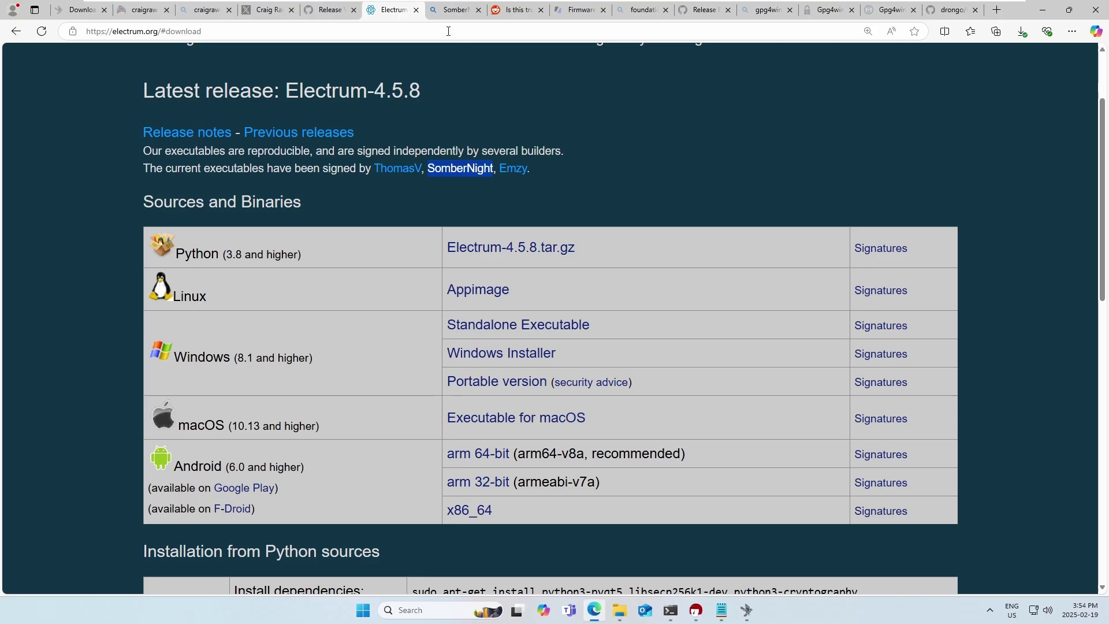
# - Search the web for the copied Electrum release key fingerprint
pyautogui.click(436, 32)
pyautogui.write('0EEDCFD5CAFB459067349B23CA9EEEC43DF911DC')
pyautogui.press('Return')
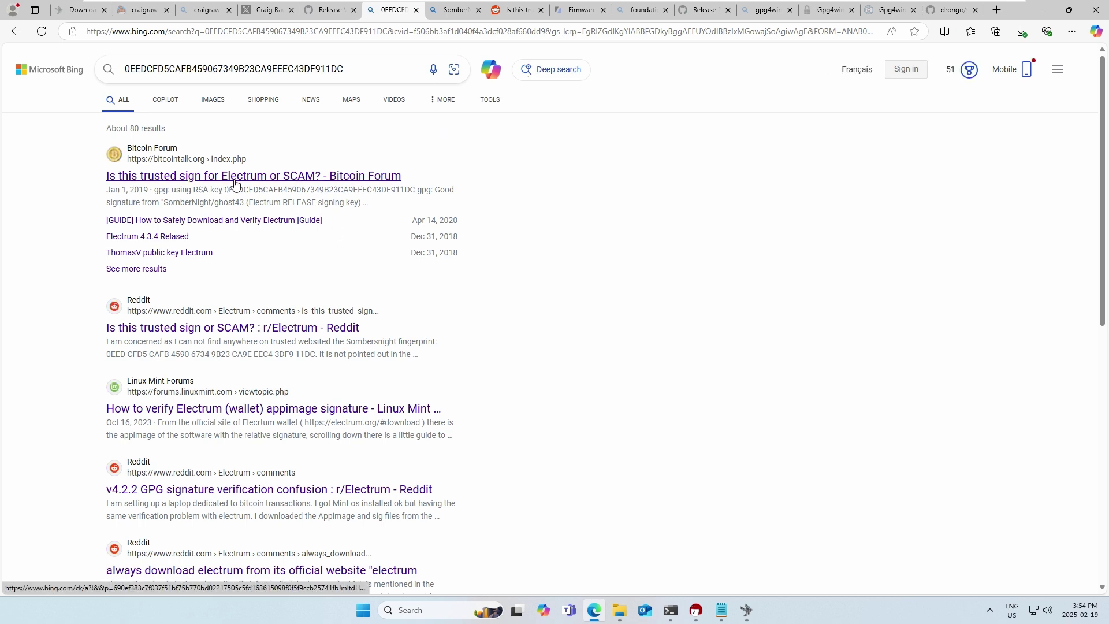
# - Open the Bitcoin Forum thread in a new tab and find the fingerprint on it
pyautogui.rightClick(189, 180)
pyautogui.click(211, 186)
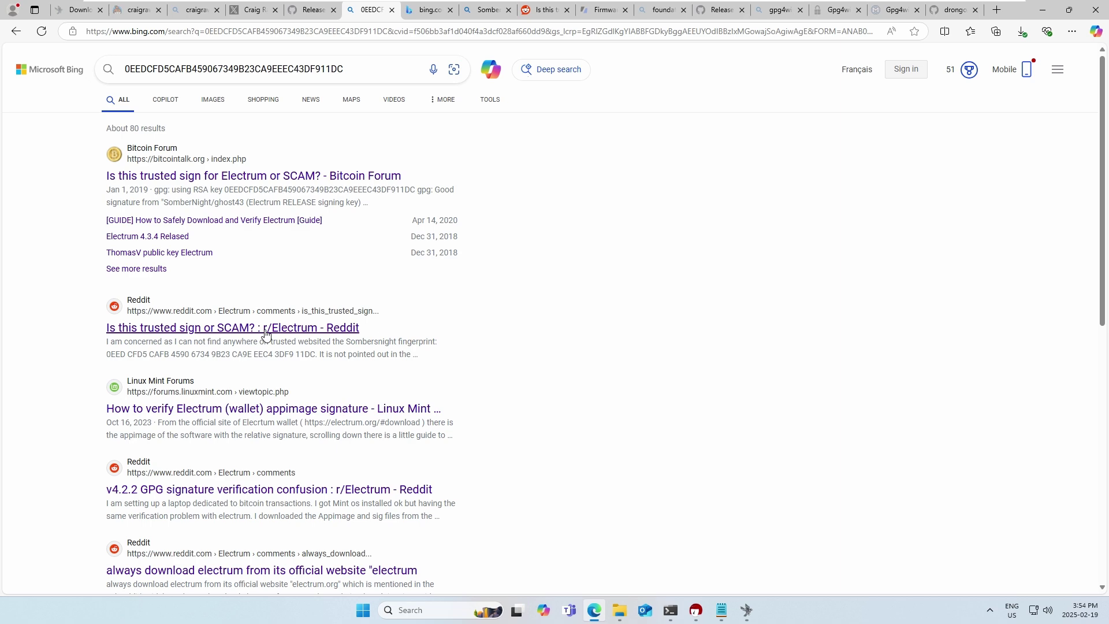
pyautogui.click(429, 10)
pyautogui.hotkey('ctrl', 'f')
pyautogui.write('0EEDCFD5CAFB459067349B23CA9EEEC43DF911DC')
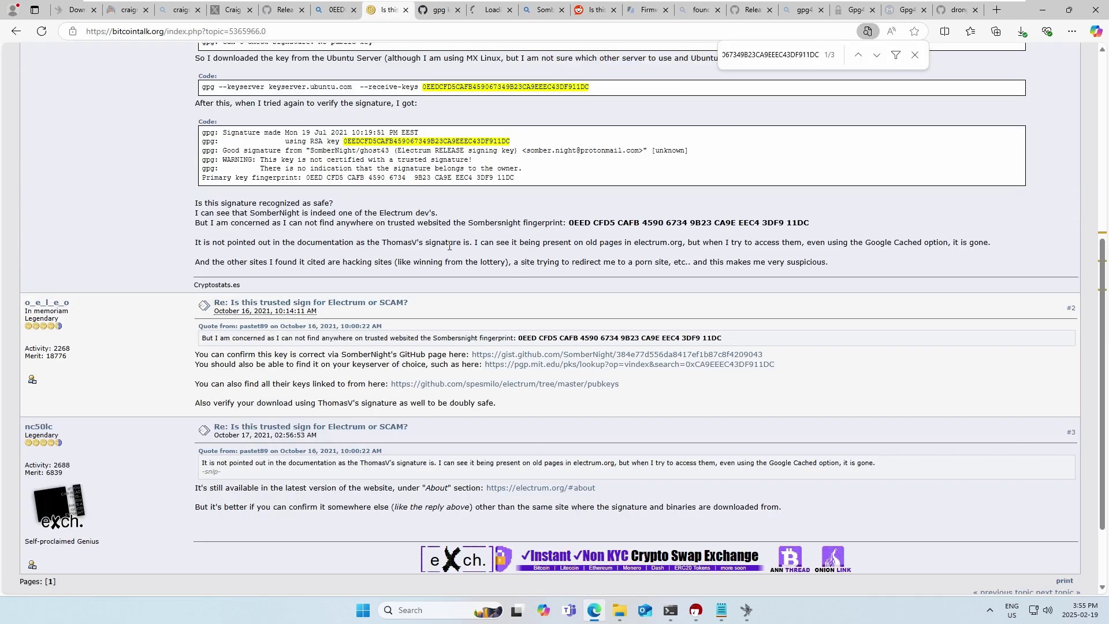
pyautogui.scroll(6, 449, 246)
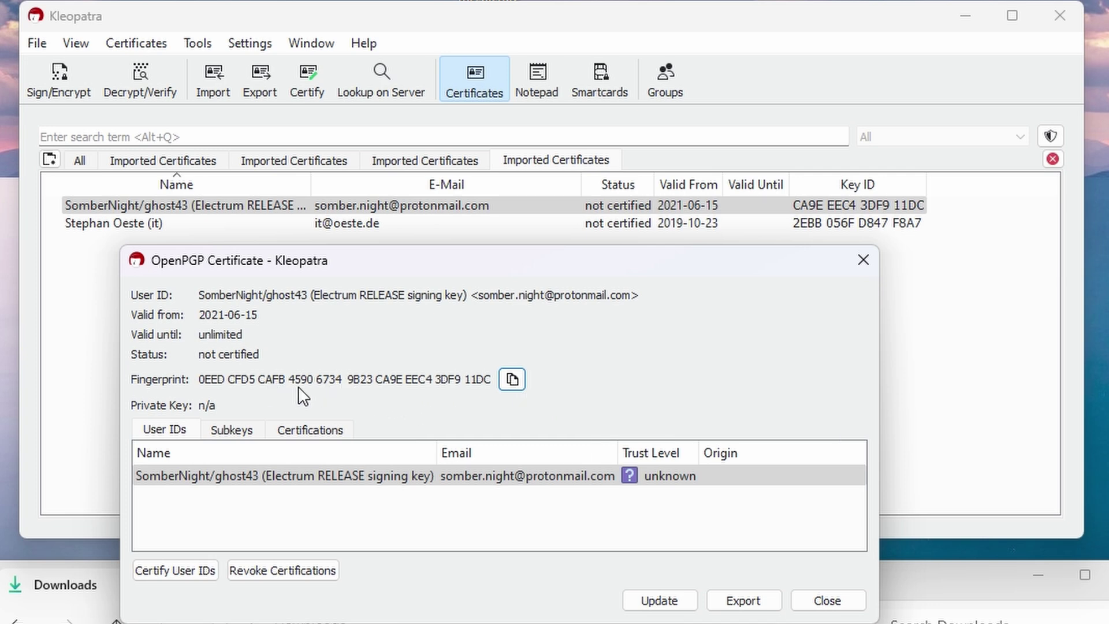
# - Certify the Electrum release signing key with your own certificate
pyautogui.click(823, 598)
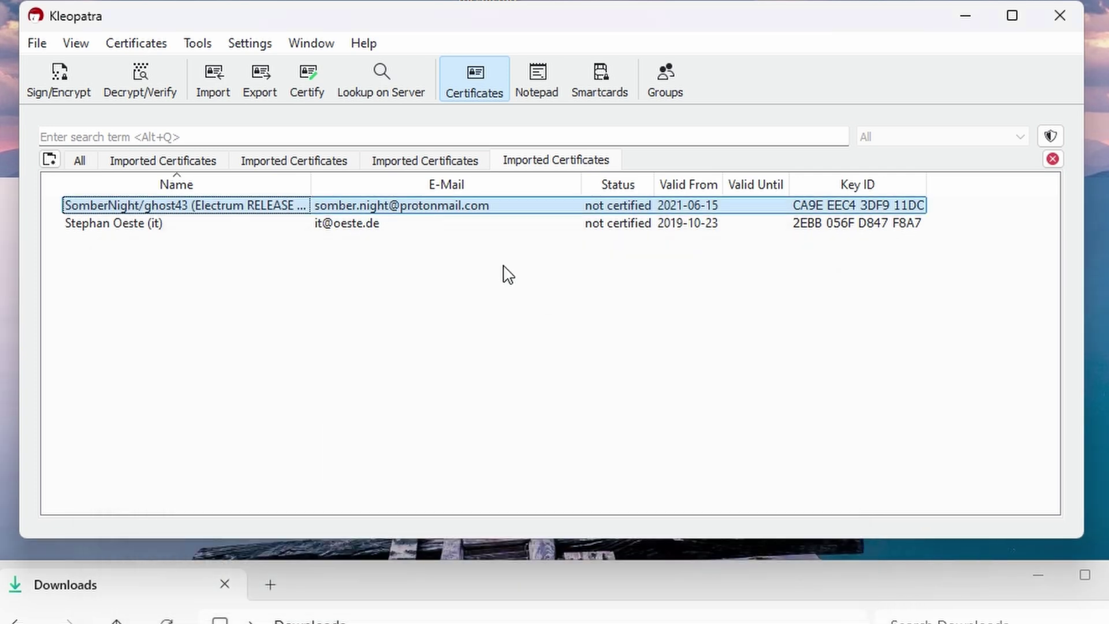
pyautogui.rightClick(439, 202)
pyautogui.click(480, 246)
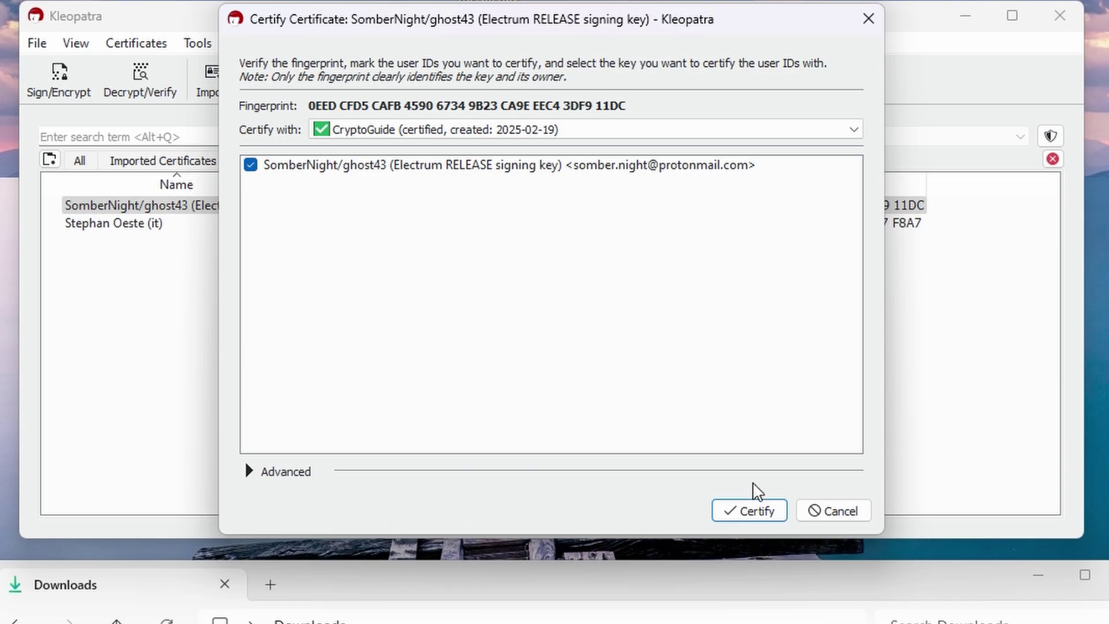
pyautogui.click(751, 509)
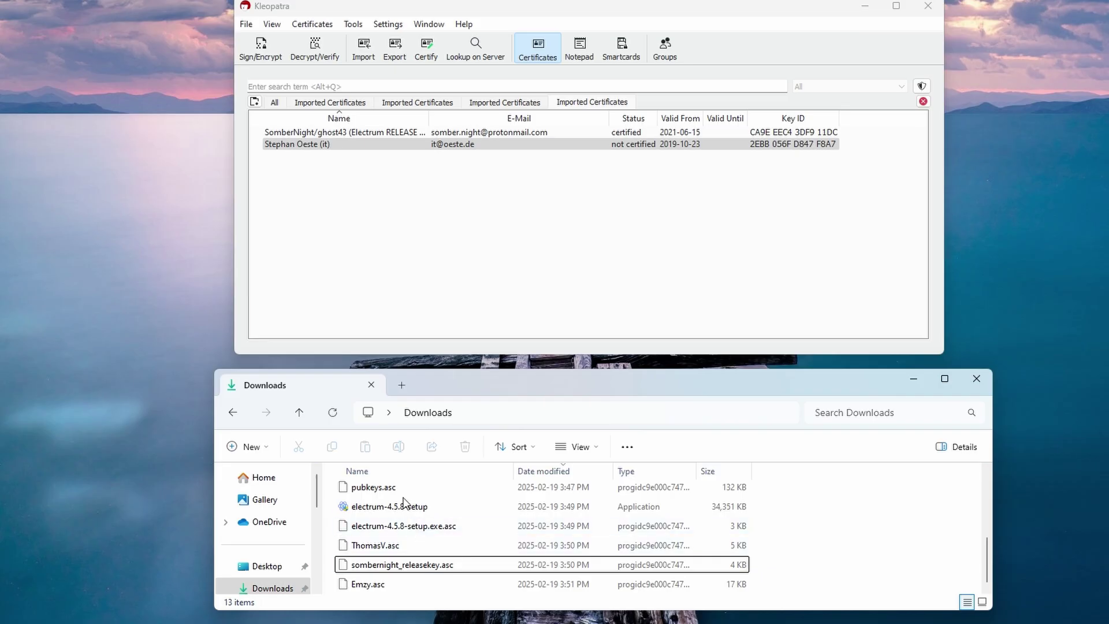
# - Re-verify electrum-4.5.8-setup.exe via GpgEX, now showing three valid signatures
pyautogui.rightClick(386, 508)
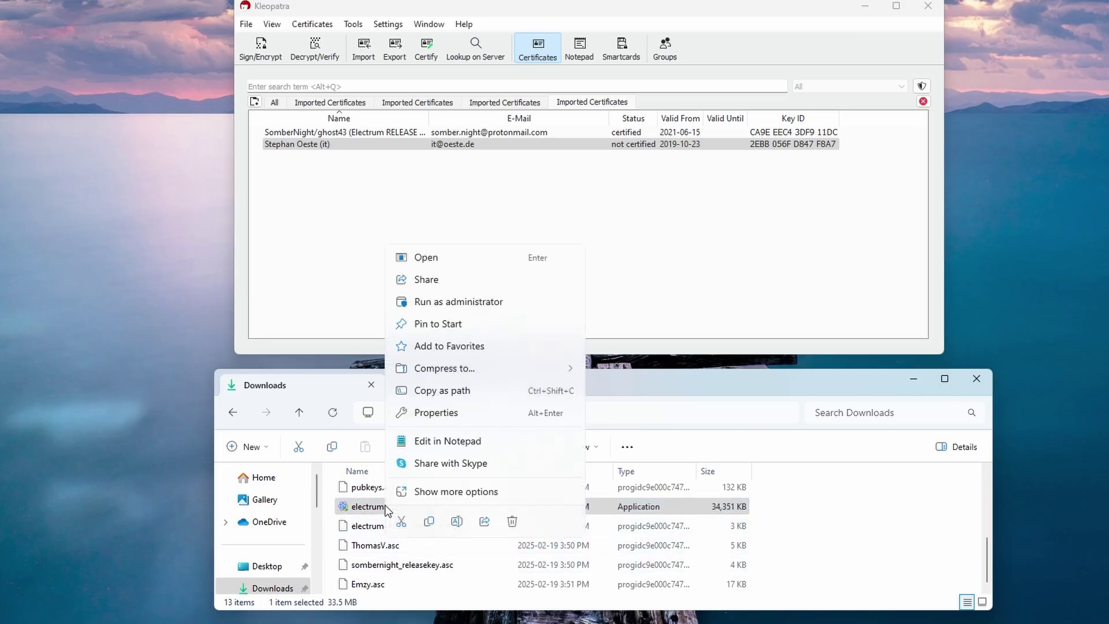
pyautogui.click(432, 492)
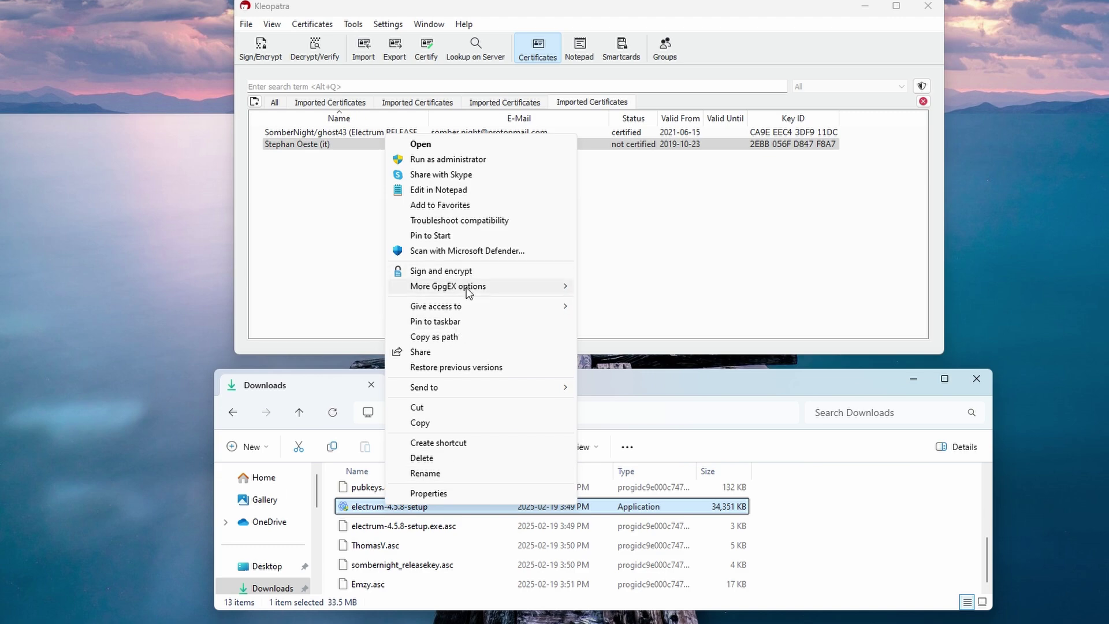
pyautogui.moveTo(467, 291)
pyautogui.click(623, 300)
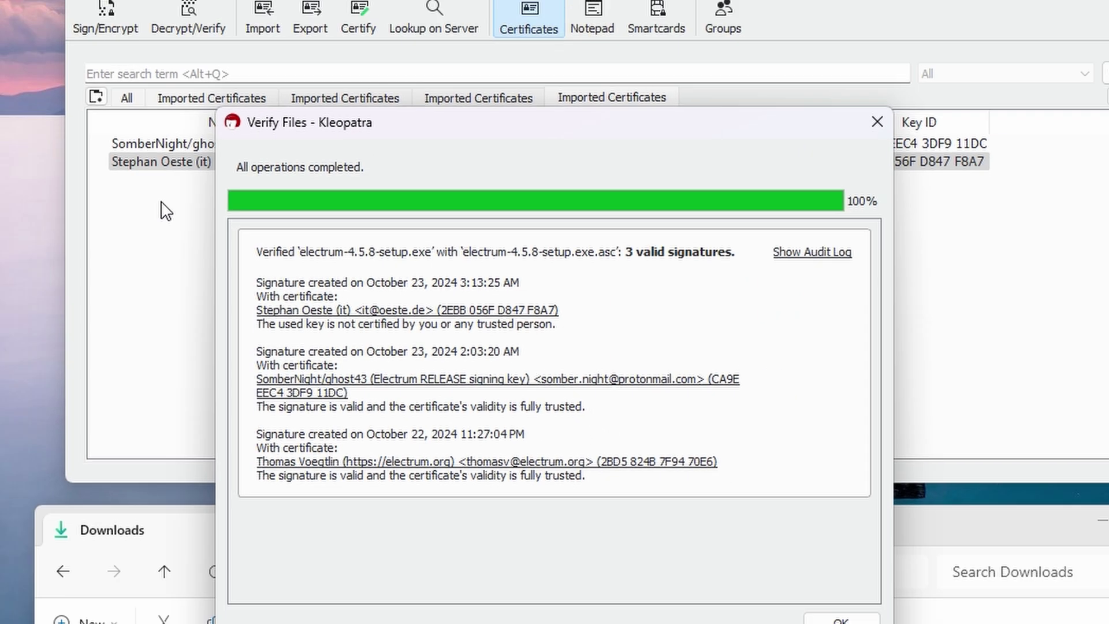
pyautogui.click(435, 202)
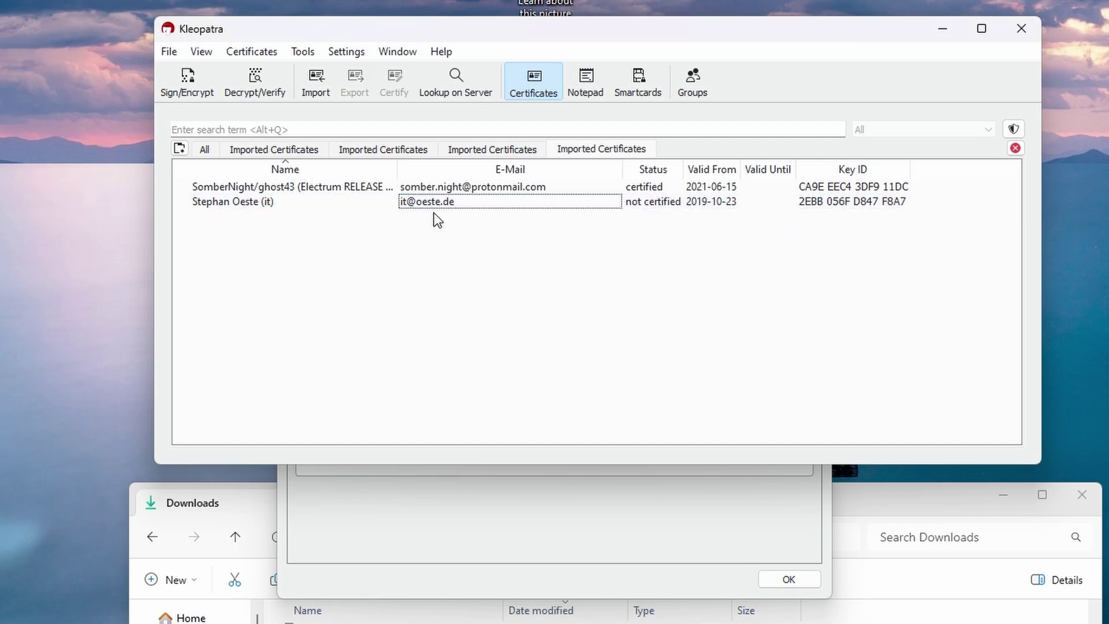
# - Certify the second signer key with all three of its user IDs checked
pyautogui.rightClick(434, 203)
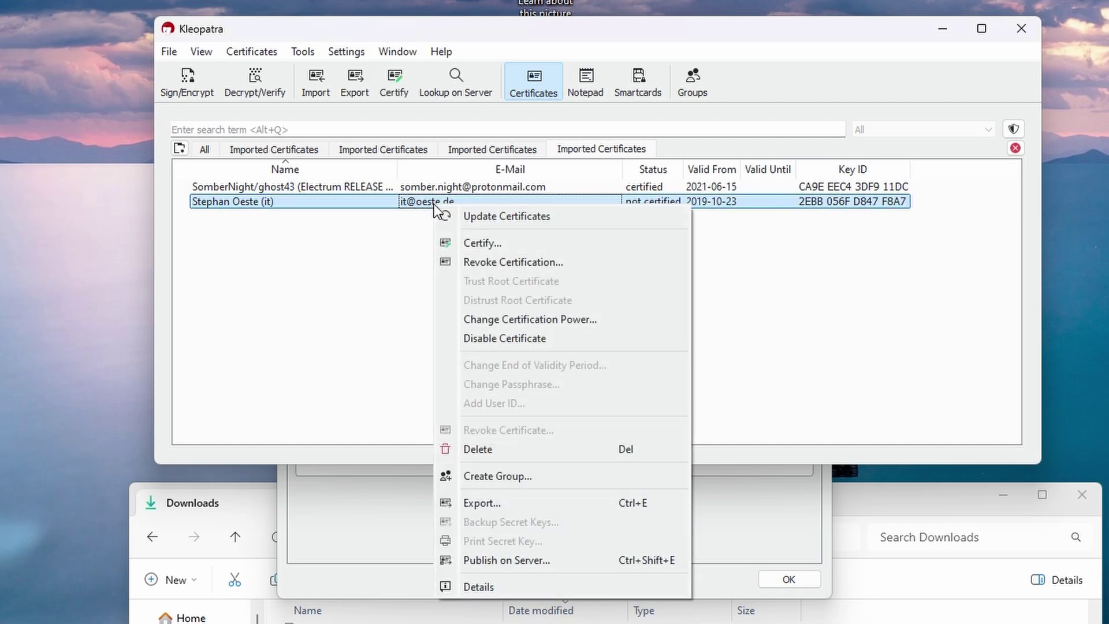
pyautogui.click(482, 239)
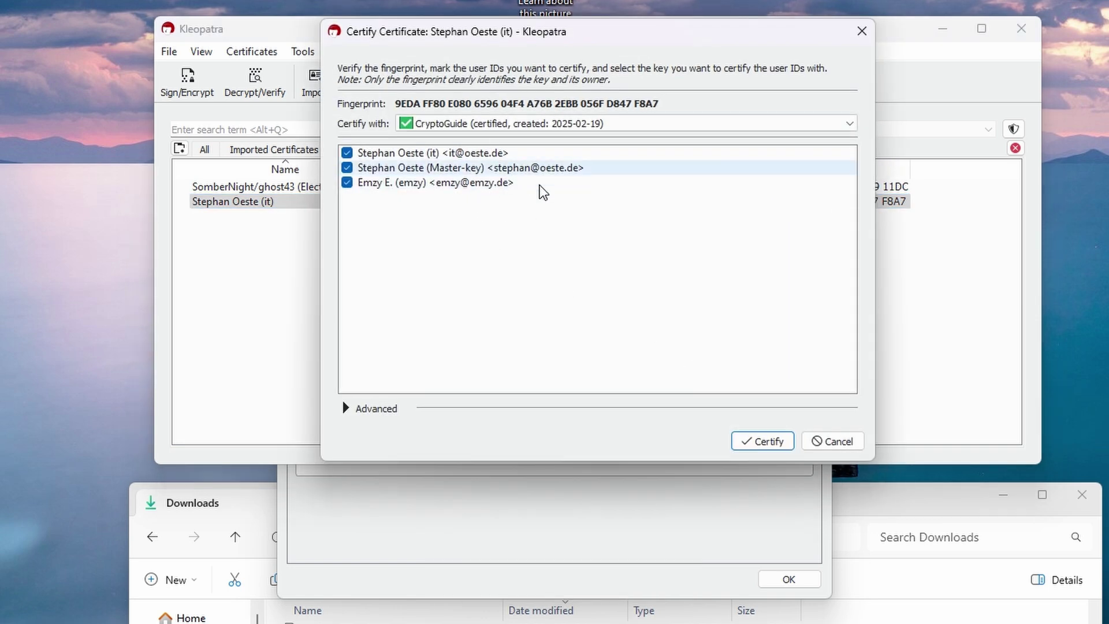
pyautogui.click(770, 442)
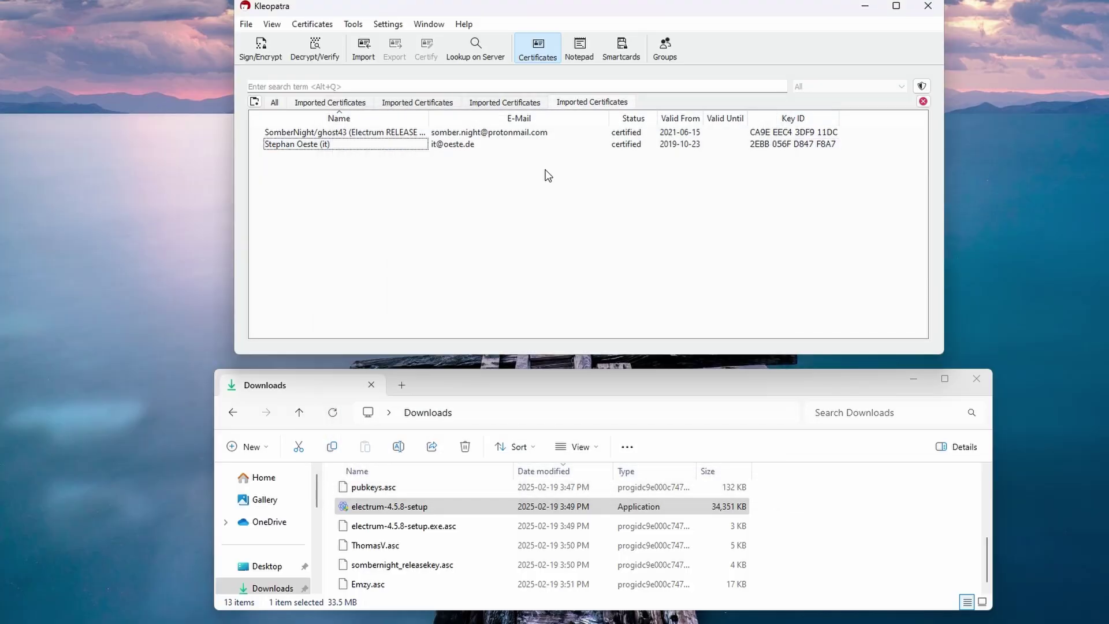
# - Verify electrum-4.5.8-setup again via GpgEX, confirming three valid, fully trusted signatures
pyautogui.rightClick(390, 506)
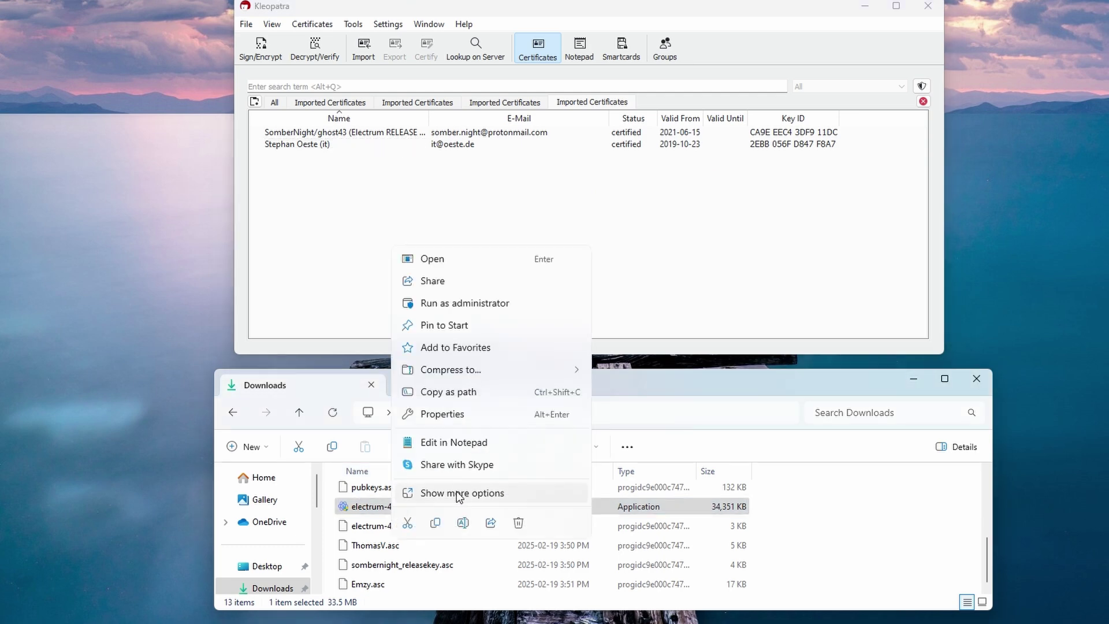
pyautogui.click(456, 493)
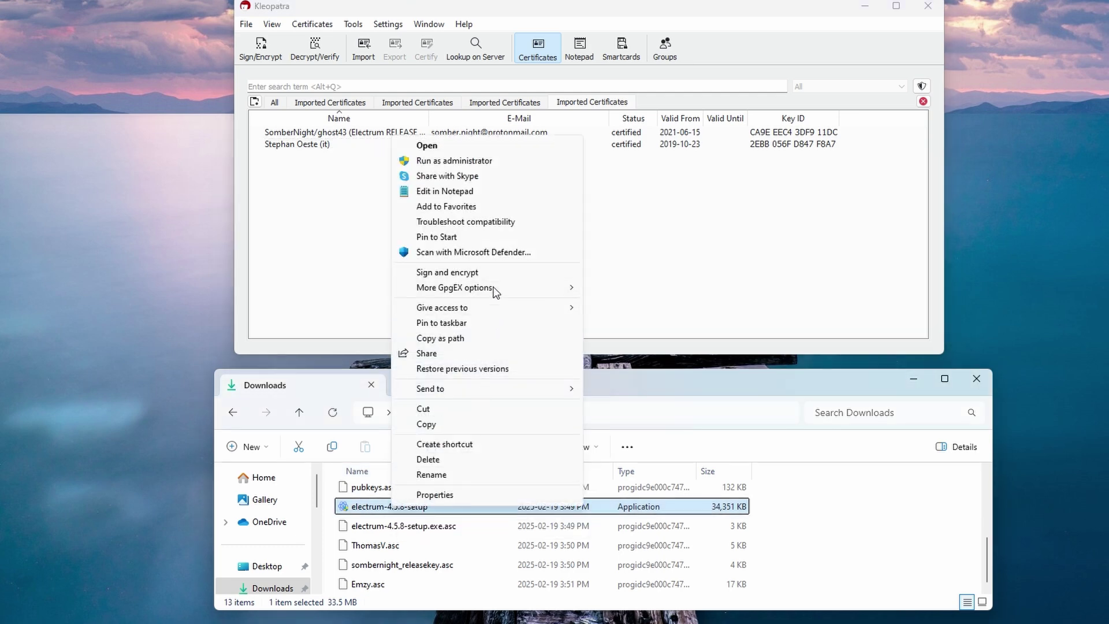
pyautogui.moveTo(495, 292)
pyautogui.click(613, 304)
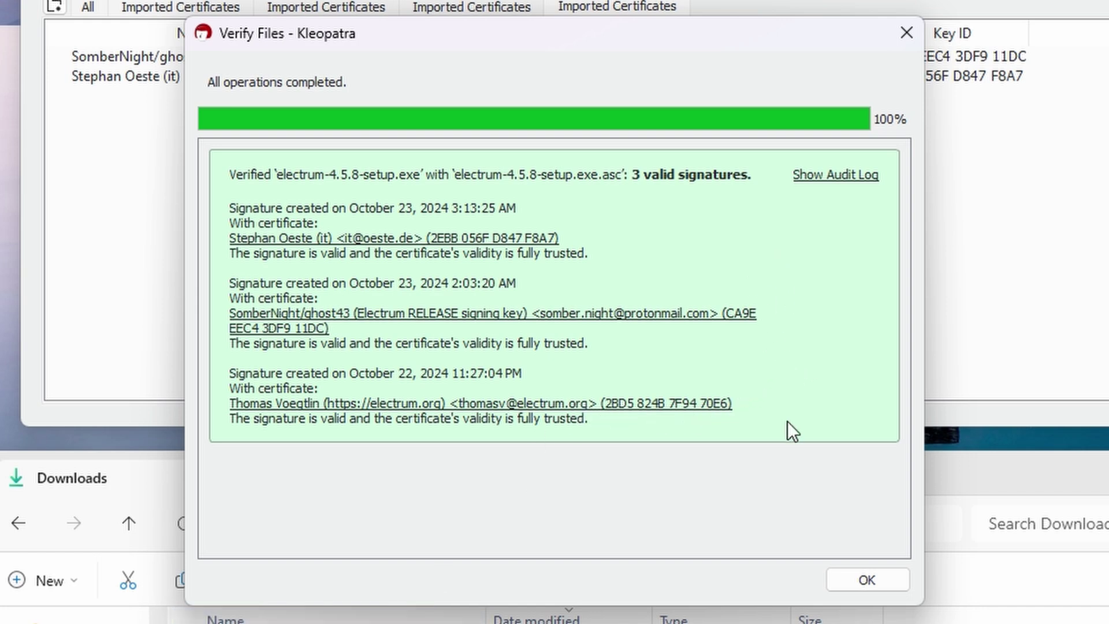
# - Launch electrum-4.5.8-setup and review Electrum Technologies GmbH's code-signing certificate details in the UAC prompt
pyautogui.click(866, 579)
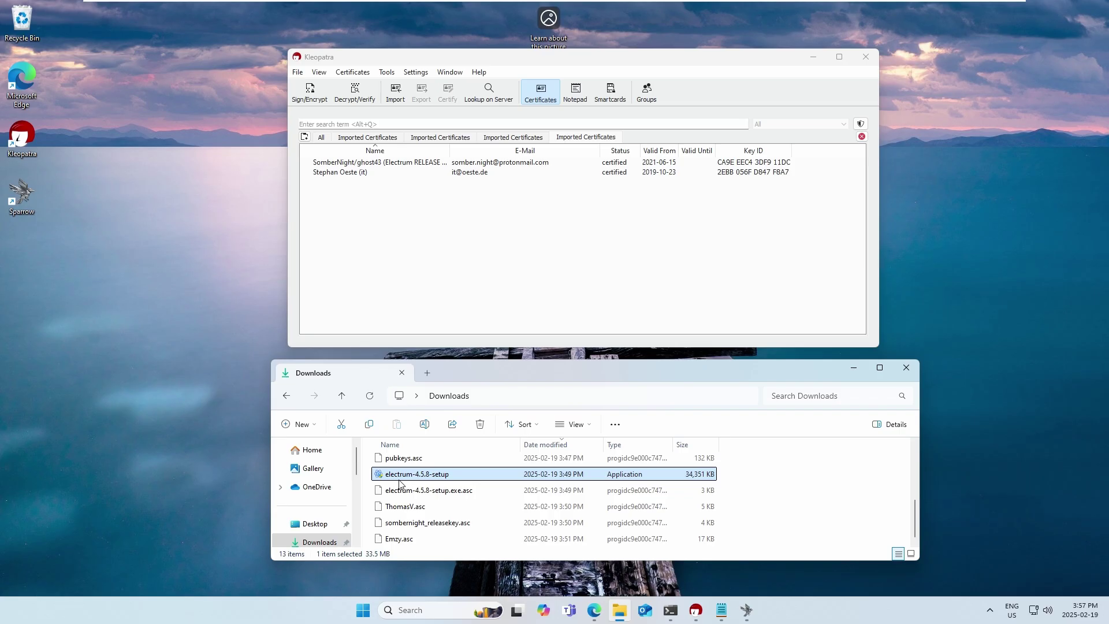
pyautogui.doubleClick(400, 477)
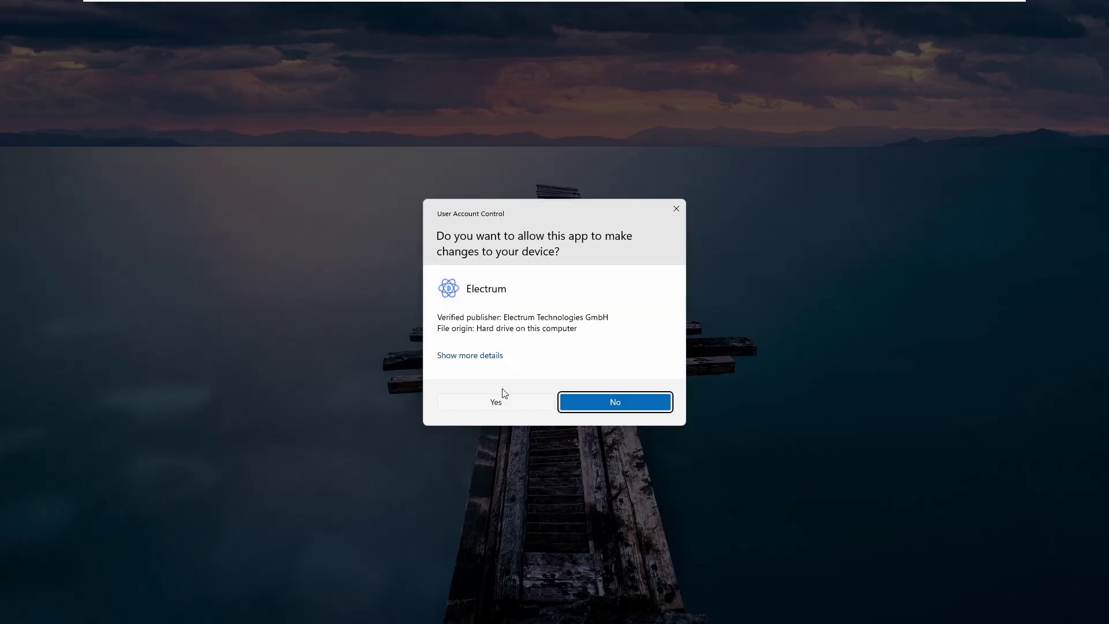
pyautogui.click(488, 361)
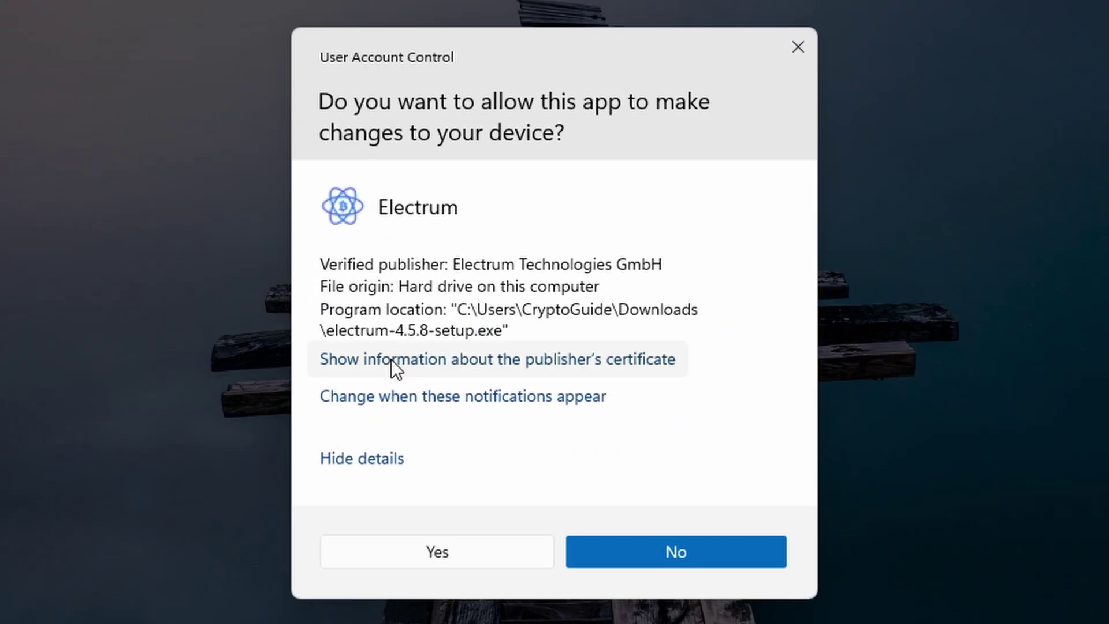
pyautogui.click(390, 360)
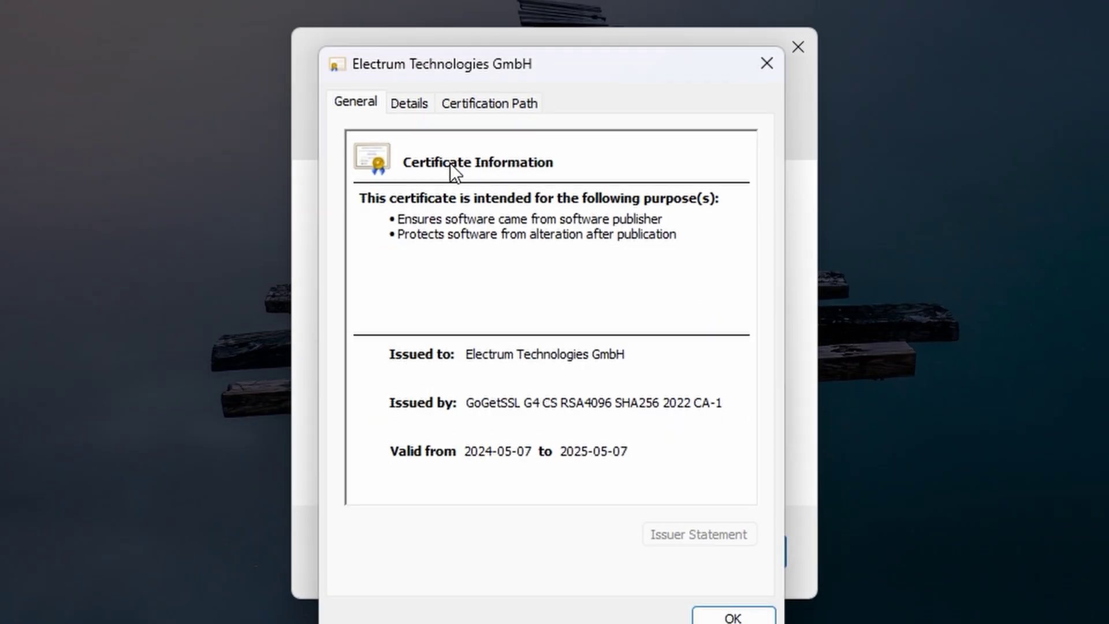
pyautogui.click(420, 109)
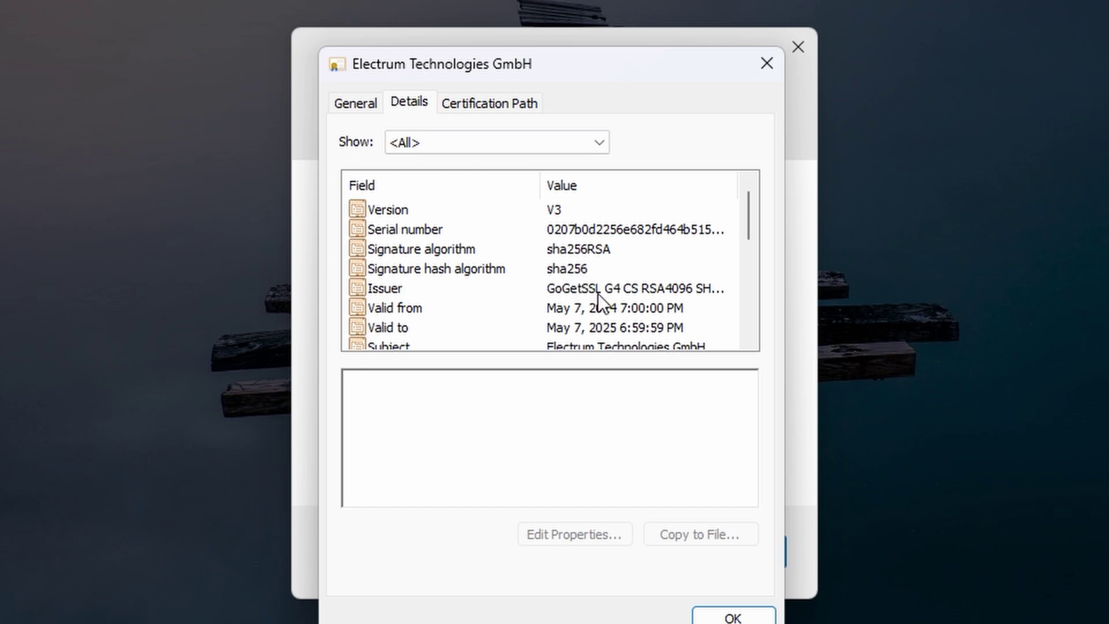
pyautogui.click(733, 617)
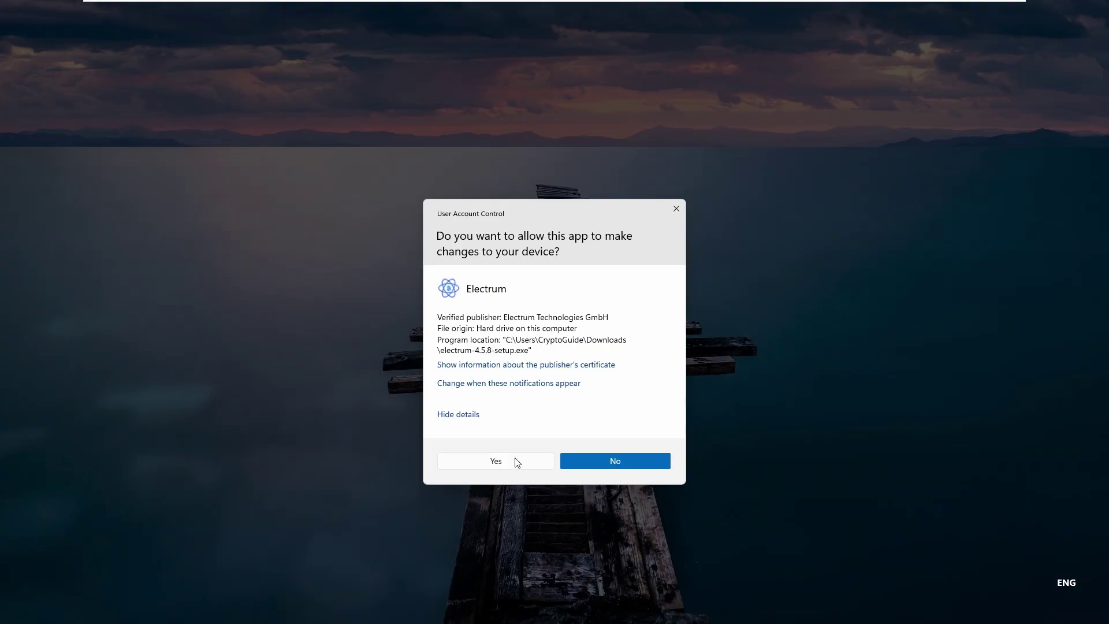
# - Allow the installer, install Electrum into C:\Program Files (x86)\Electrum, and select the new desktop shortcut
pyautogui.click(503, 464)
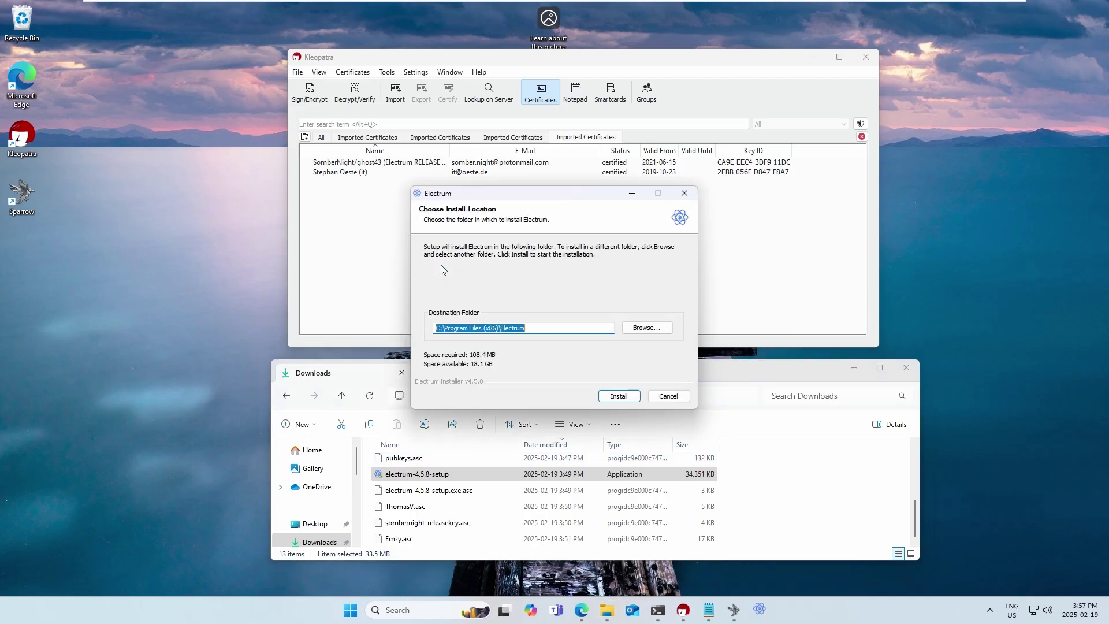
pyautogui.click(628, 398)
pyautogui.click(619, 396)
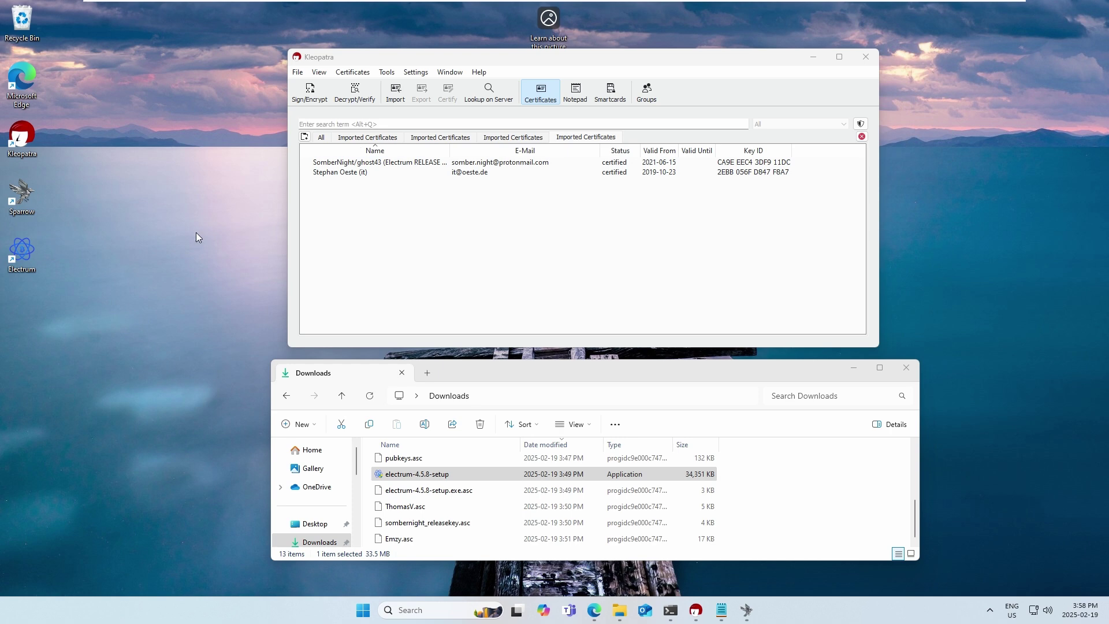
pyautogui.click(22, 253)
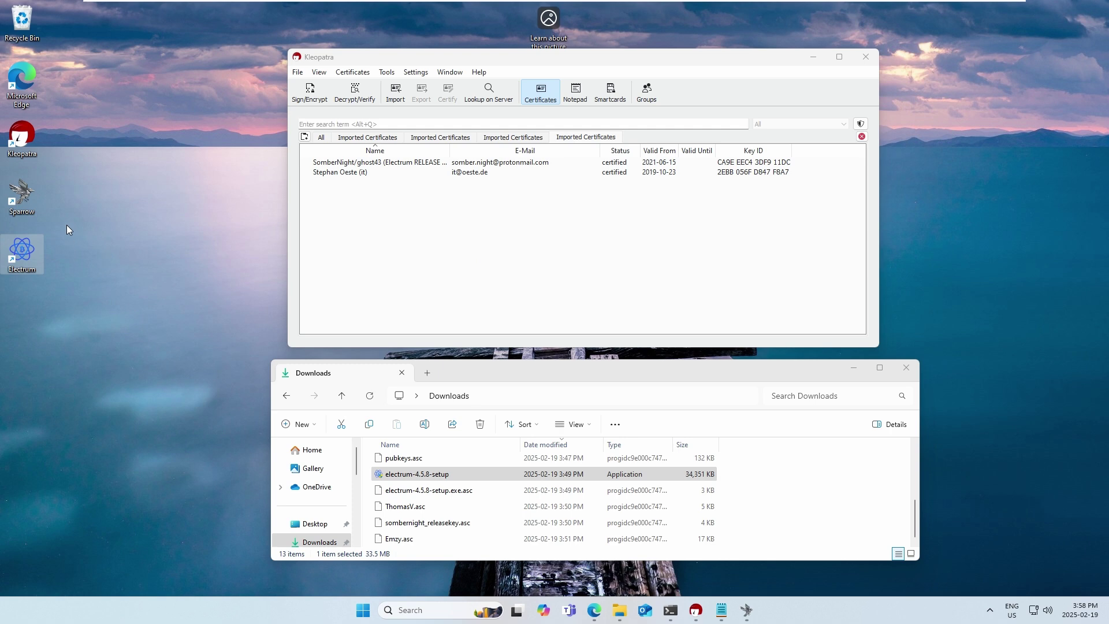
pyautogui.click(22, 194)
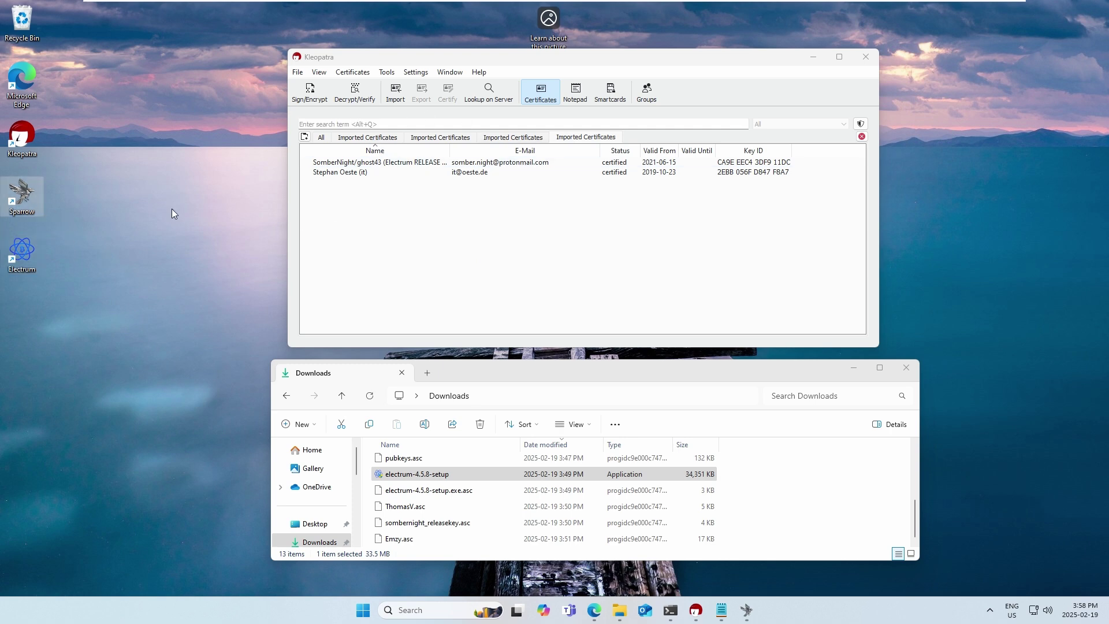
pyautogui.press('Num_Lock')
pyautogui.click(440, 227)
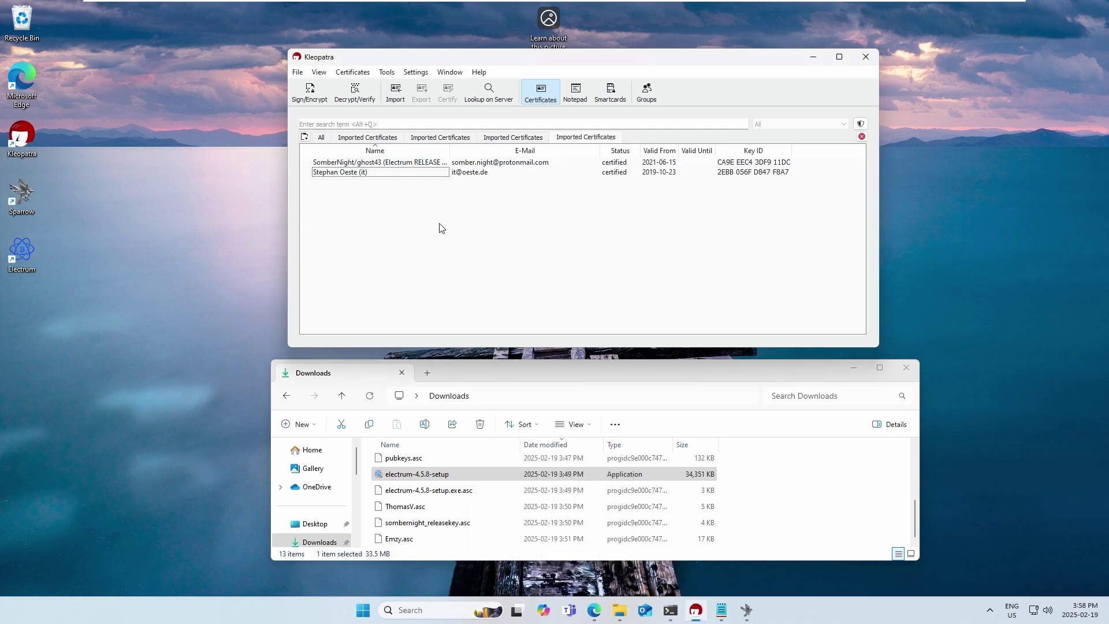